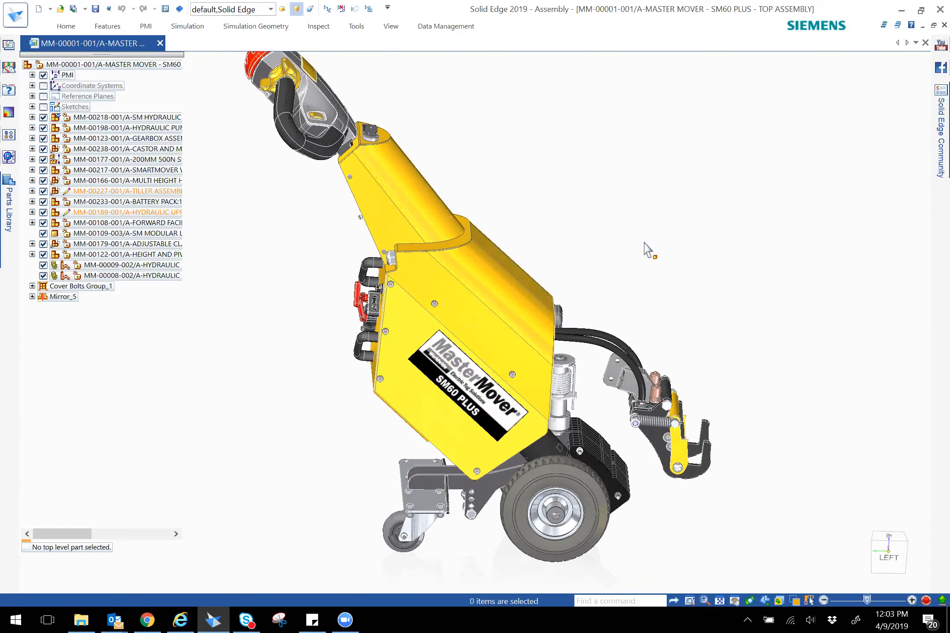
# Step: Examine the whole SM60 PLUS top assembly from several angles, including the rear pivot column and the hydraulic clamp
pyautogui.scroll(-2, 646, 249)
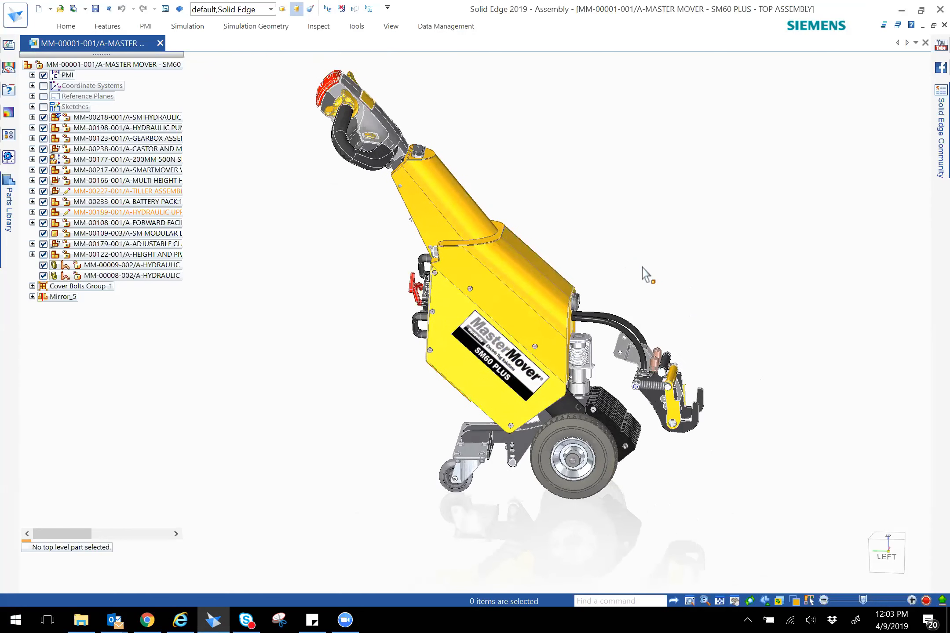
pyautogui.scroll(1, 697, 383)
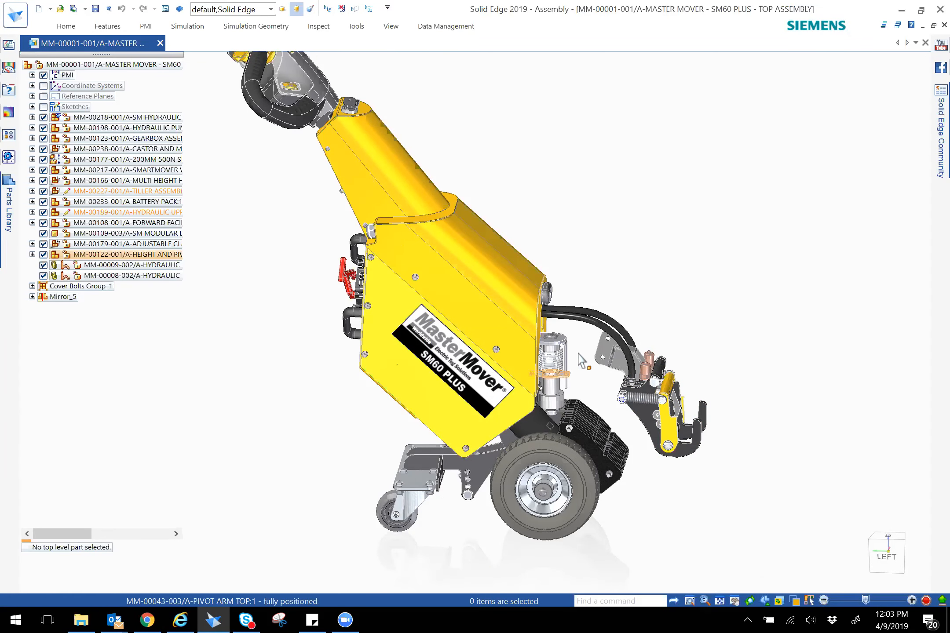
pyautogui.scroll(2, 582, 354)
pyautogui.scroll(-1, 581, 354)
pyautogui.moveTo(630, 297); pyautogui.dragTo(589, 341, button='middle')
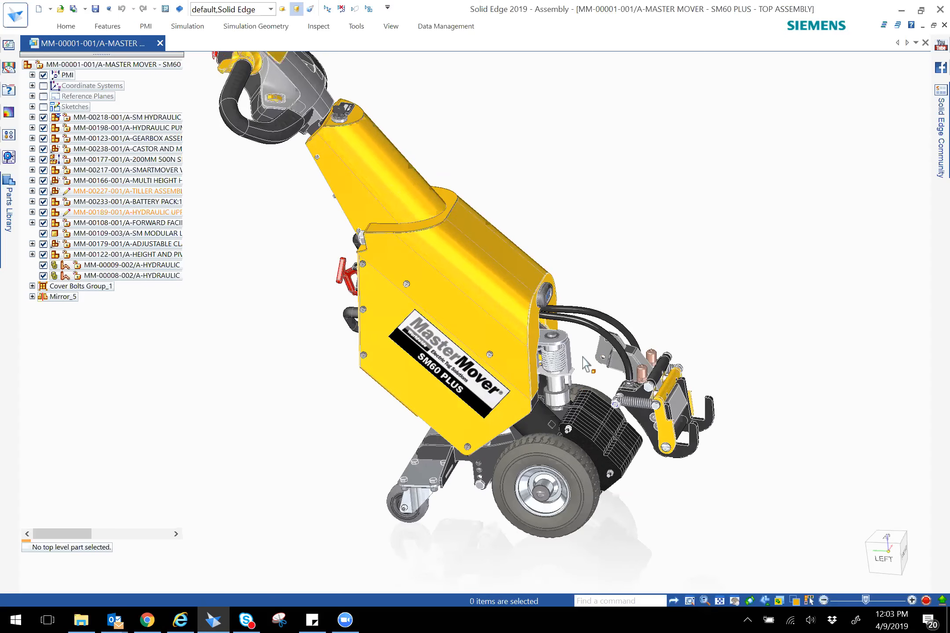
pyautogui.moveTo(658, 274); pyautogui.dragTo(641, 310, button='middle')
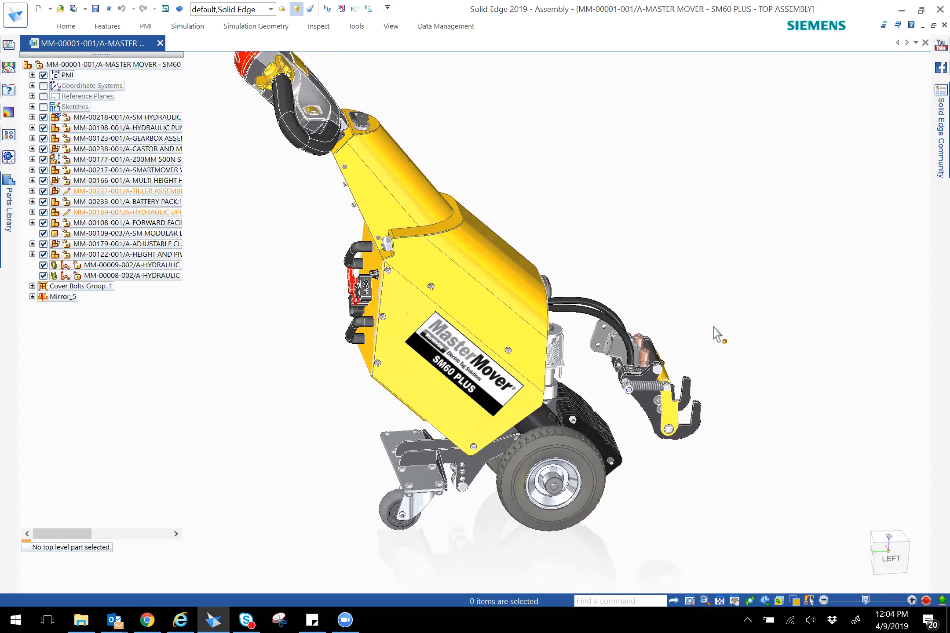
pyautogui.moveTo(727, 315); pyautogui.dragTo(705, 326, button='middle')
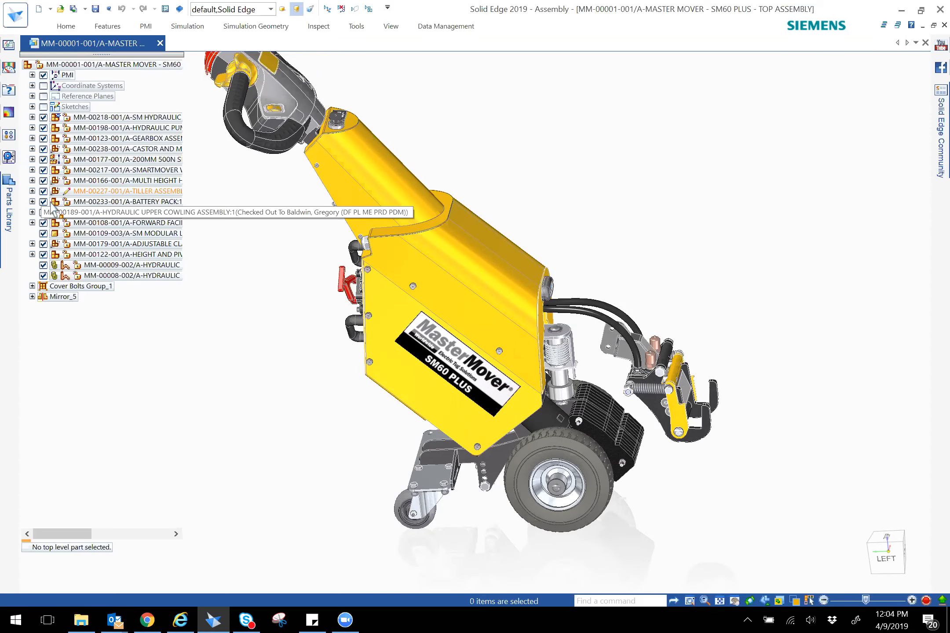
# Step: Hide the hydraulic upper cowling assembly, the MM-00108-001 forward-facing component and the SM modular lower cowling
pyautogui.click(43, 223)
pyautogui.click(43, 233)
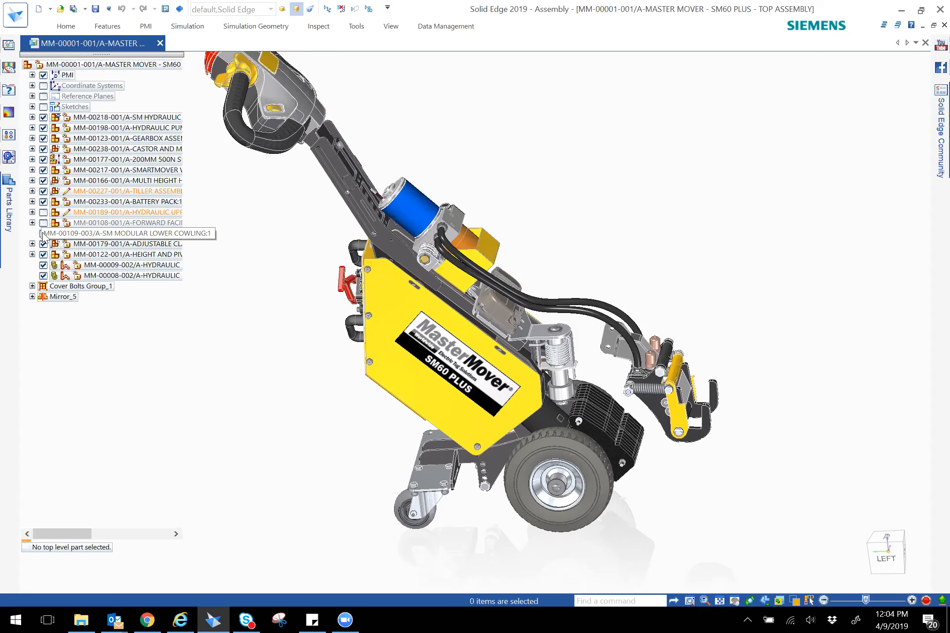
pyautogui.moveTo(637, 261); pyautogui.dragTo(634, 271, button='middle')
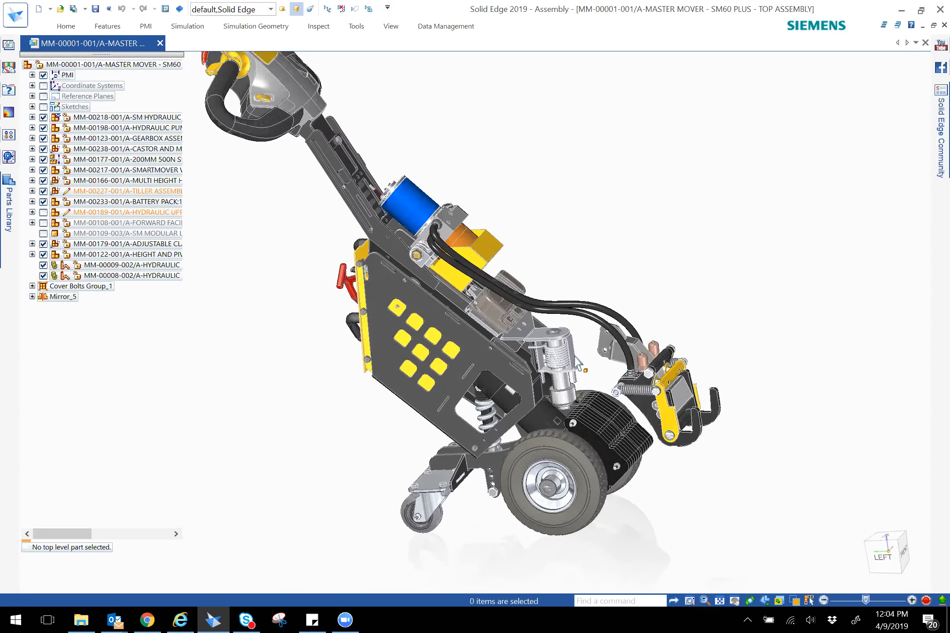
# Step: Examine the hydraulic hoses and the pivot column near the clamp up close, dismissing the mail notification
pyautogui.scroll(3, 578, 364)
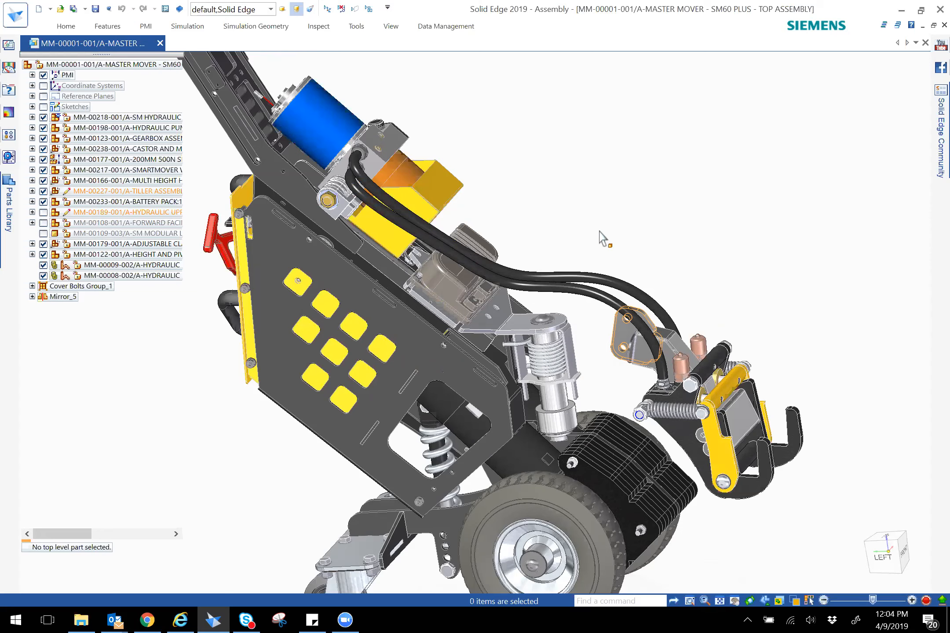
pyautogui.scroll(2, 584, 335)
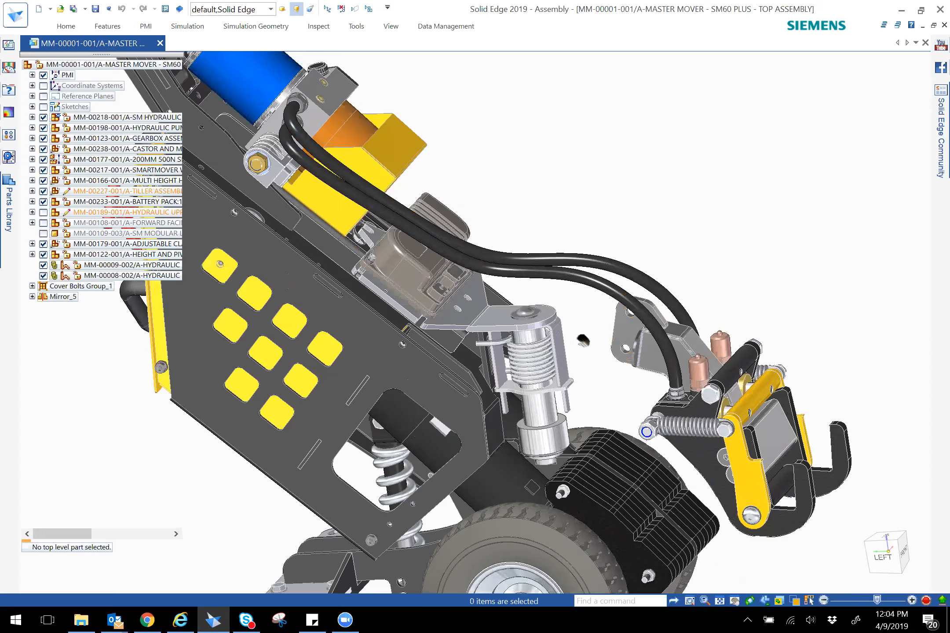
pyautogui.keyDown('shift'); pyautogui.moveTo(694, 221); pyautogui.dragTo(584, 208, button='middle'); pyautogui.keyUp('shift')
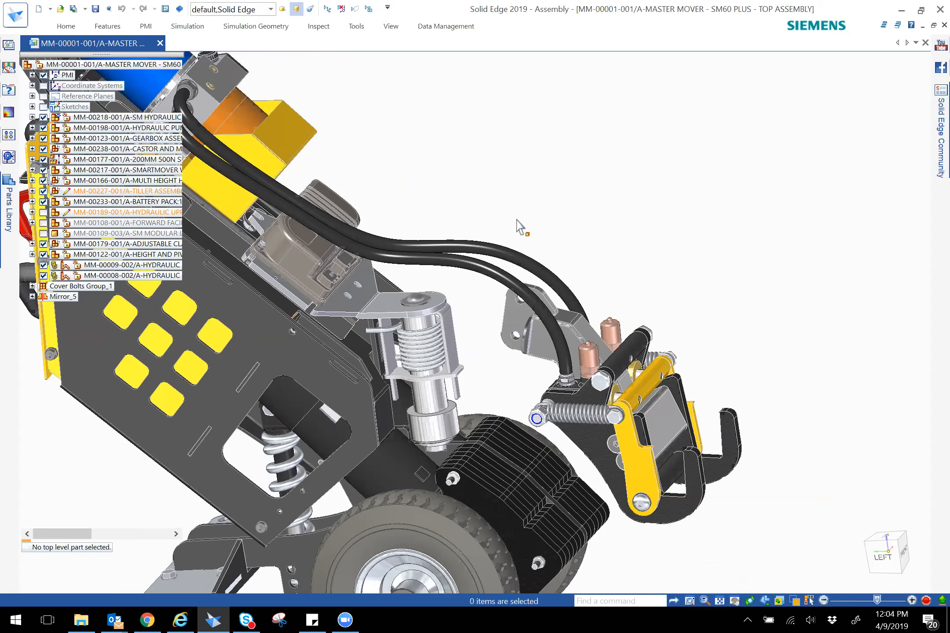
pyautogui.scroll(2, 573, 214)
pyautogui.keyDown('shift'); pyautogui.moveTo(464, 314); pyautogui.dragTo(505, 358, button='middle'); pyautogui.keyUp('shift')
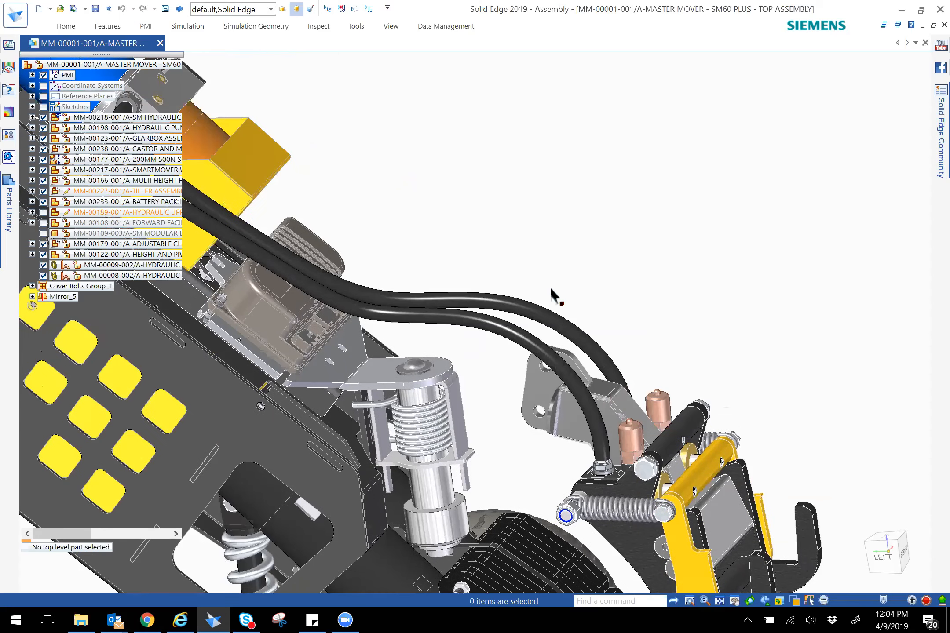
pyautogui.moveTo(579, 276); pyautogui.dragTo(590, 270, button='middle')
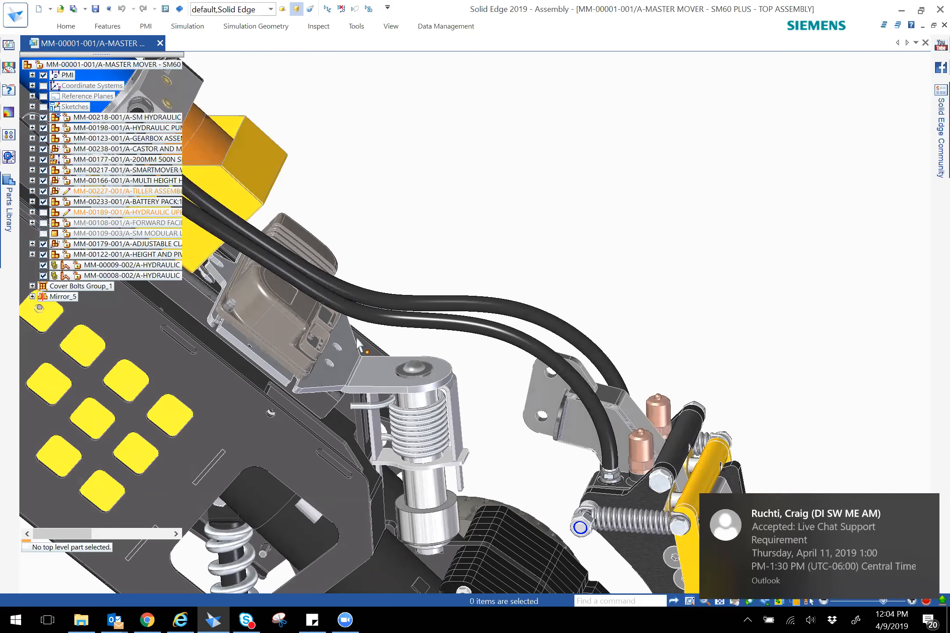
pyautogui.click(927, 507)
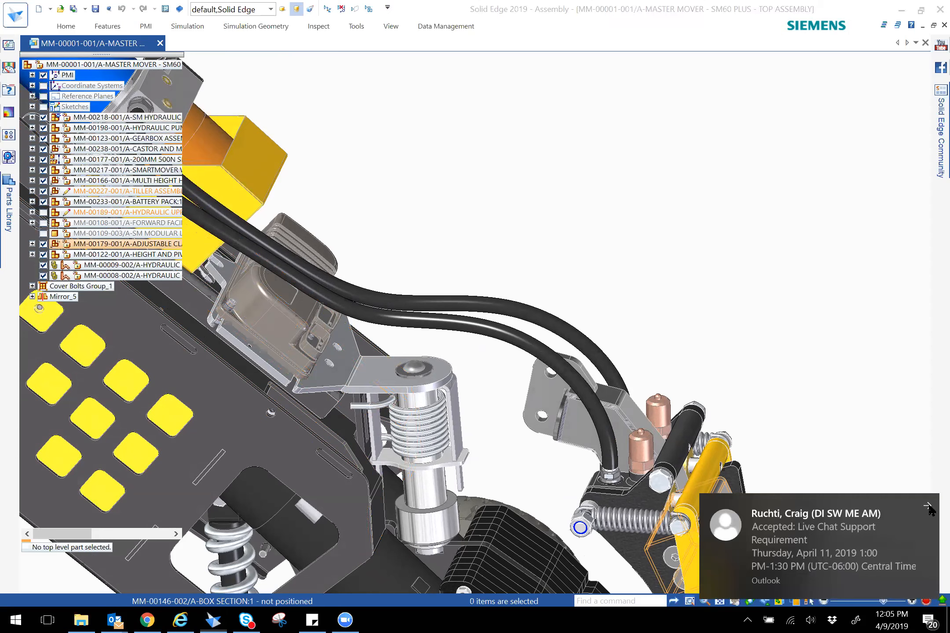
pyautogui.click(381, 372)
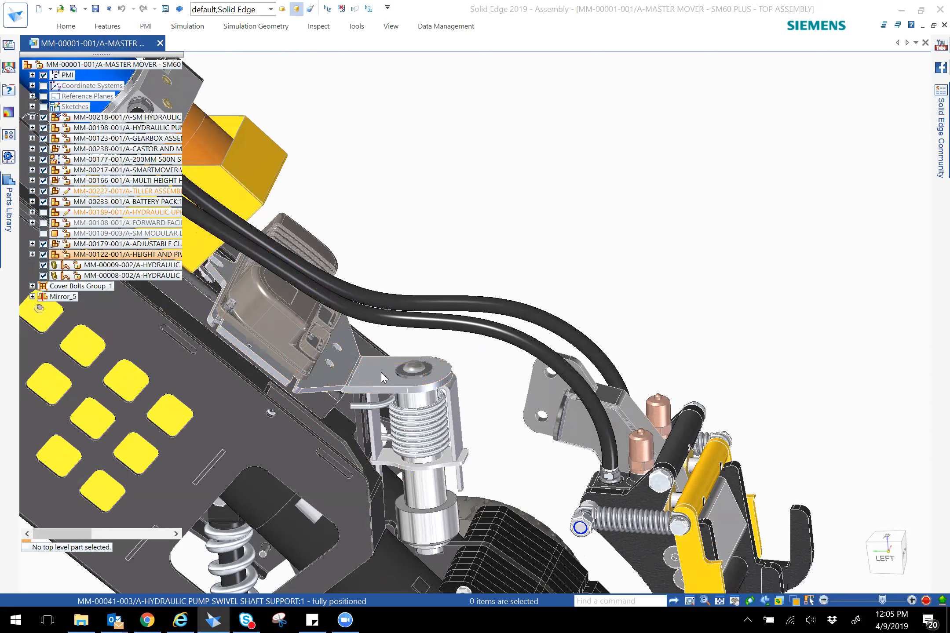
# Step: Select the MM-00122-001 height and pivot assembly through its swivel shaft support and edit it in place
pyautogui.rightClick(513, 212)
pyautogui.click(473, 245)
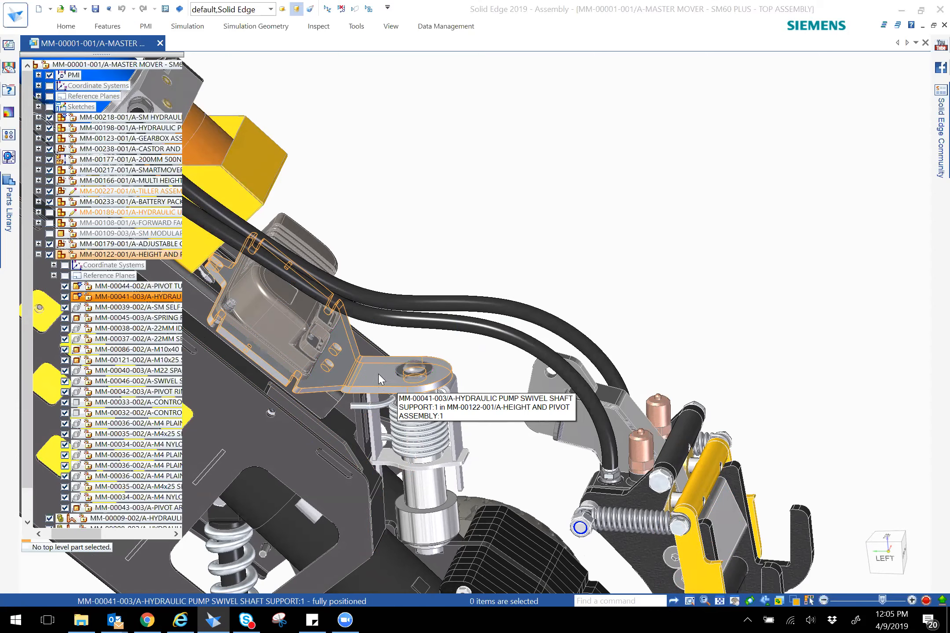
pyautogui.rightClick(378, 374)
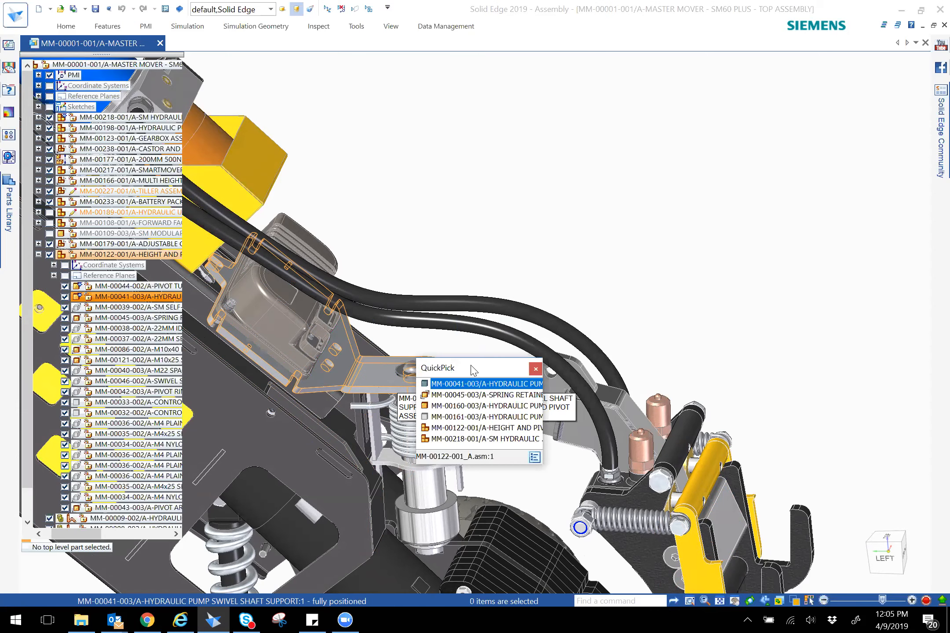
pyautogui.moveTo(473, 368); pyautogui.dragTo(532, 163)
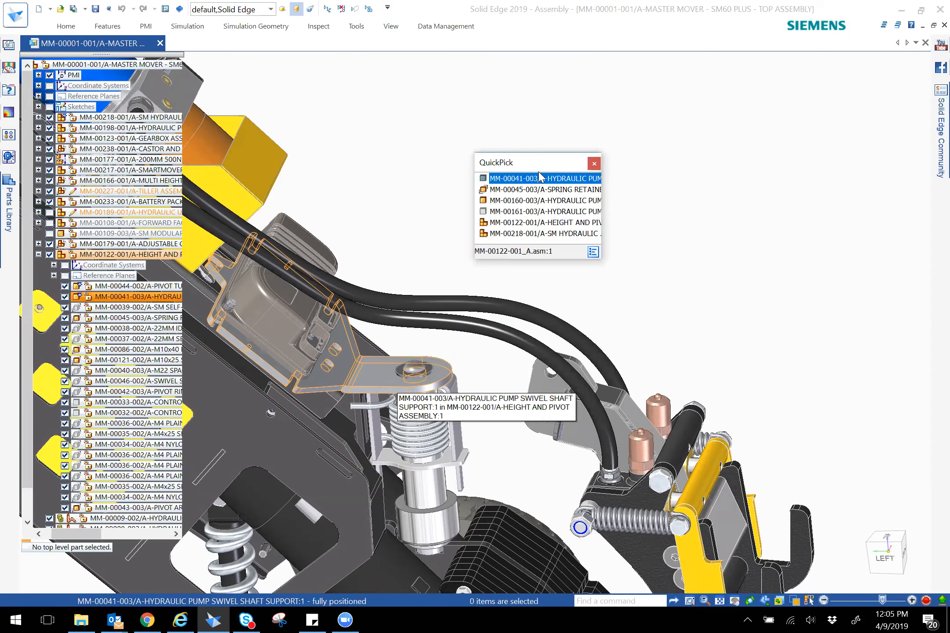
pyautogui.click(537, 226)
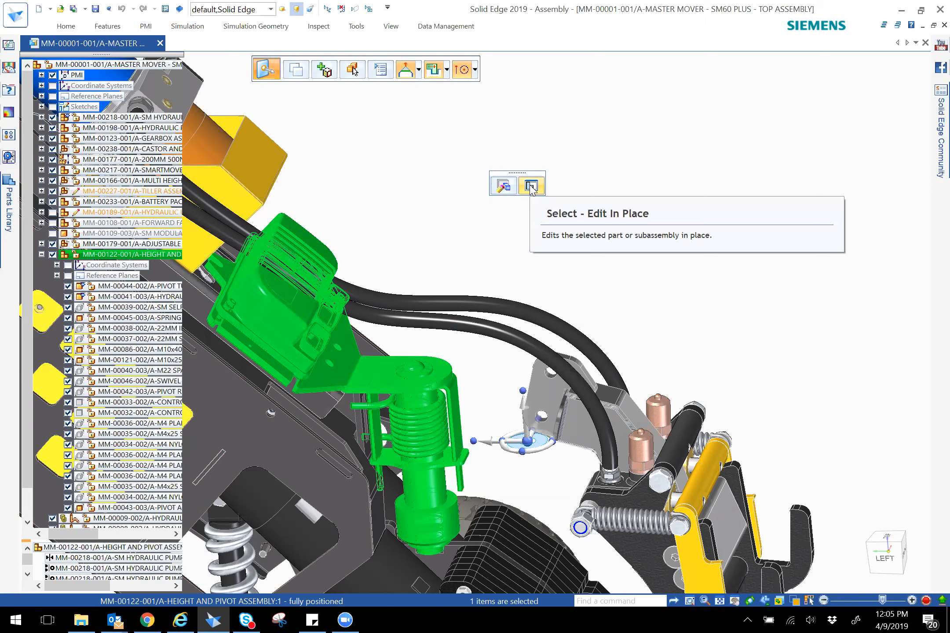
pyautogui.click(531, 187)
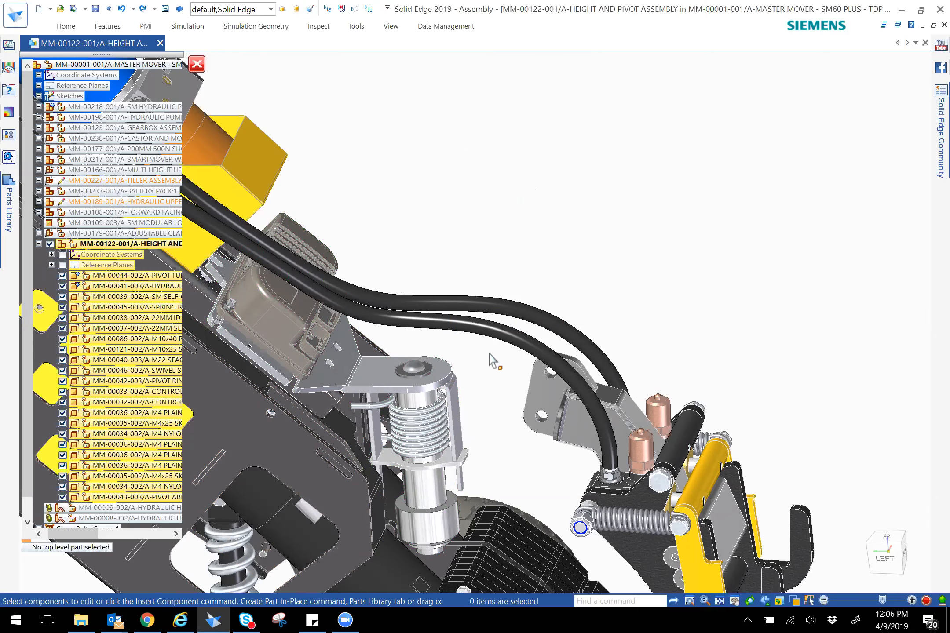
# Step: Hide the surrounding top-level assembly components, leaving only the height and pivot assembly displayed
pyautogui.moveTo(517, 344); pyautogui.dragTo(666, 287, button='middle')
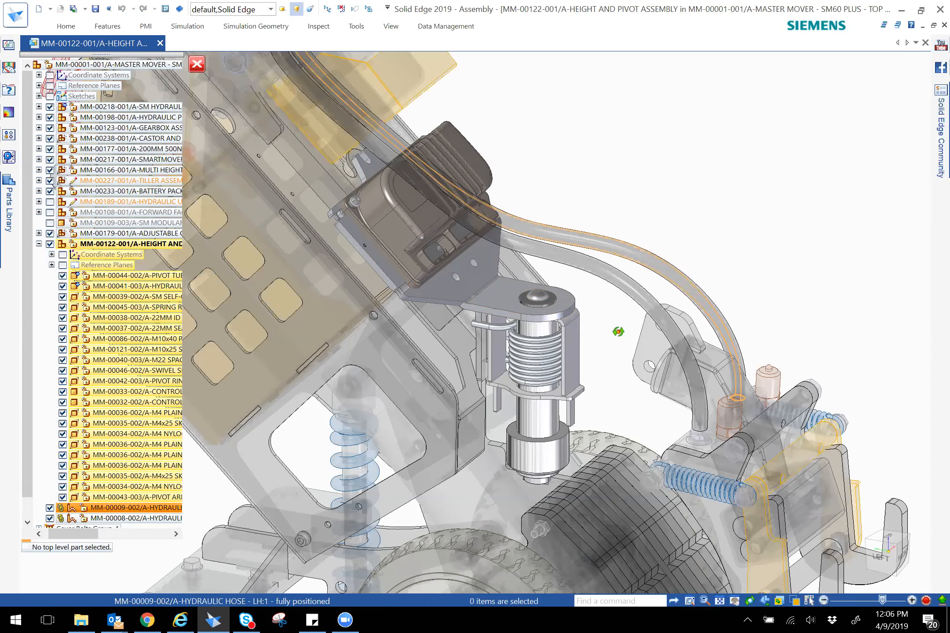
pyautogui.moveTo(620, 340); pyautogui.dragTo(594, 341, button='middle')
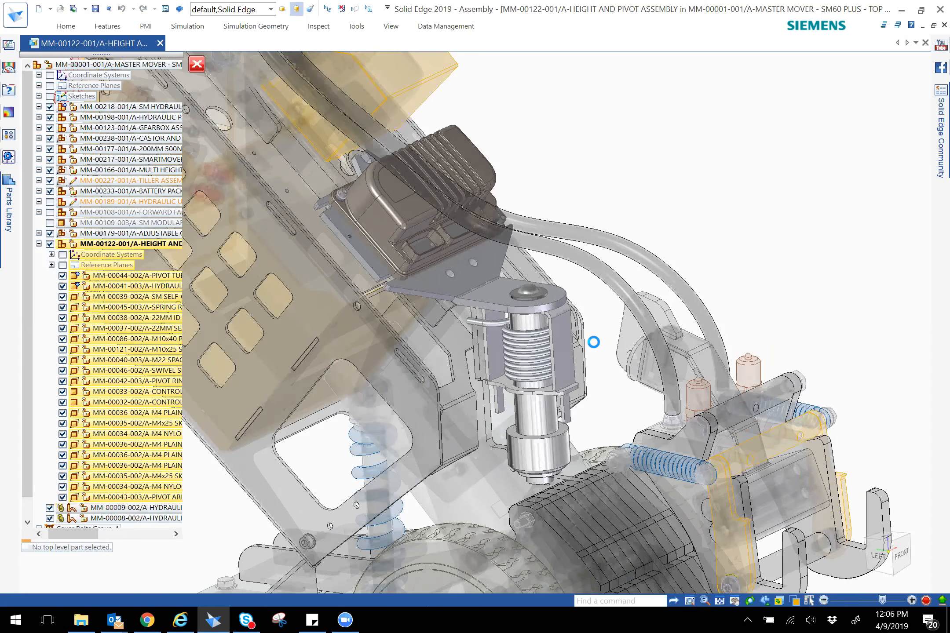
pyautogui.hotkey('ctrl', 'shift', 'h')
pyautogui.moveTo(633, 307)
pyautogui.mouseDown(button='middle')
pyautogui.moveTo(655, 303)
pyautogui.moveTo(643, 294)
pyautogui.mouseUp(button='middle')
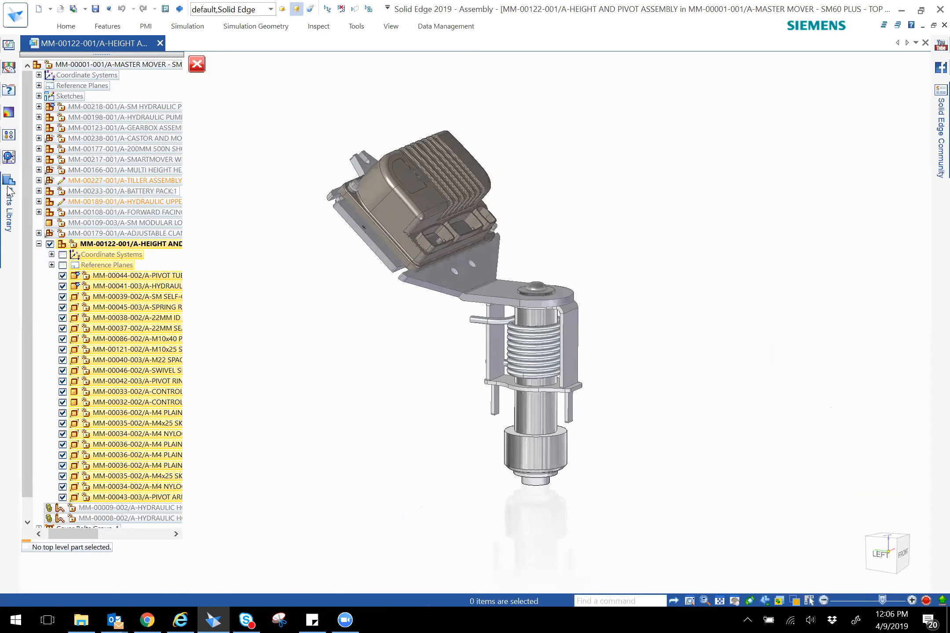
# Step: Preview the MM-50065_A clamp arm in the parts library and place it beside the pivot column
pyautogui.moveTo(9, 189)
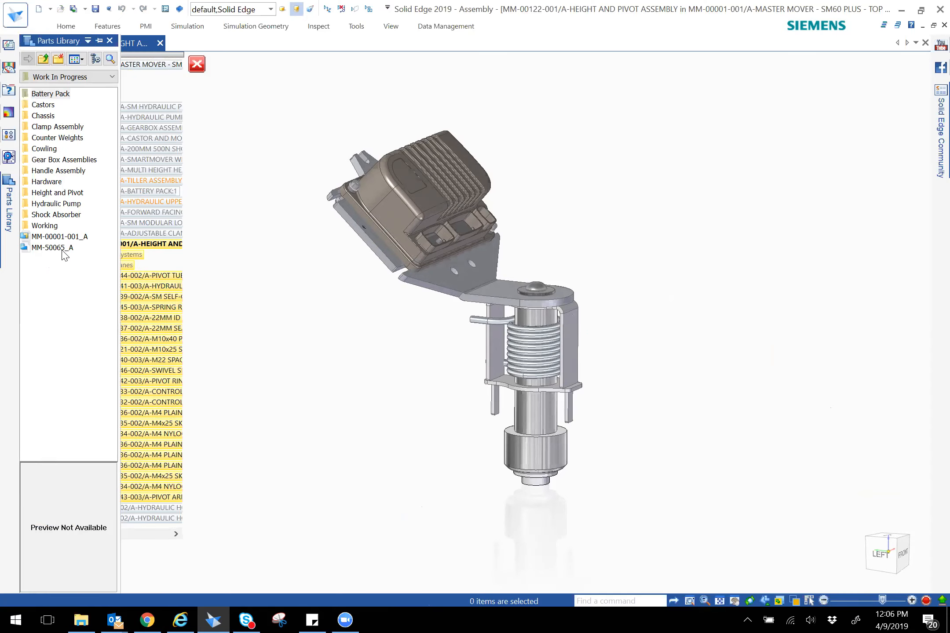
pyautogui.click(52, 248)
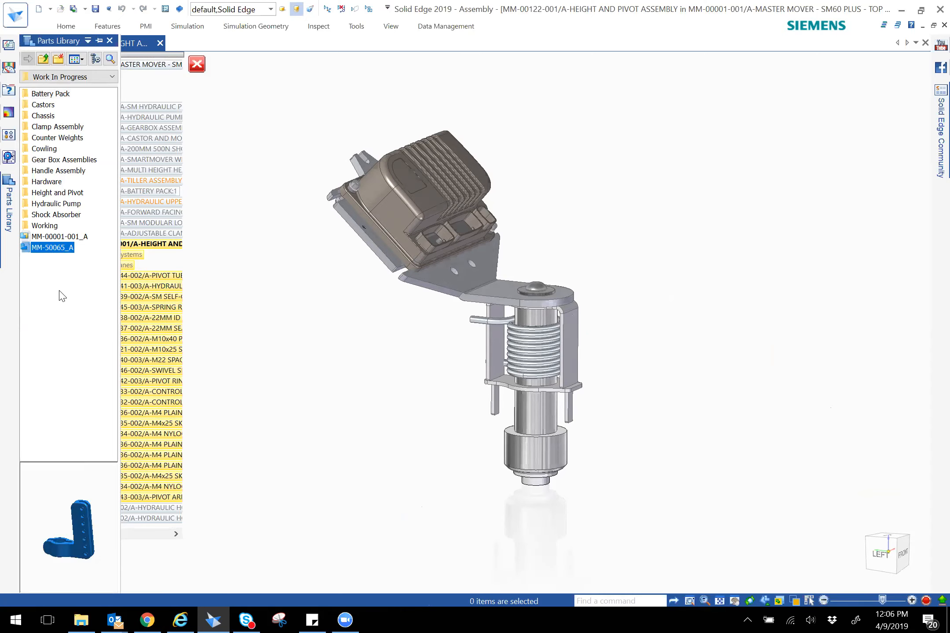
pyautogui.moveTo(93, 552)
pyautogui.mouseDown()
pyautogui.moveTo(79, 562)
pyautogui.moveTo(83, 545)
pyautogui.moveTo(102, 546)
pyautogui.moveTo(110, 560)
pyautogui.moveTo(107, 547)
pyautogui.mouseUp()
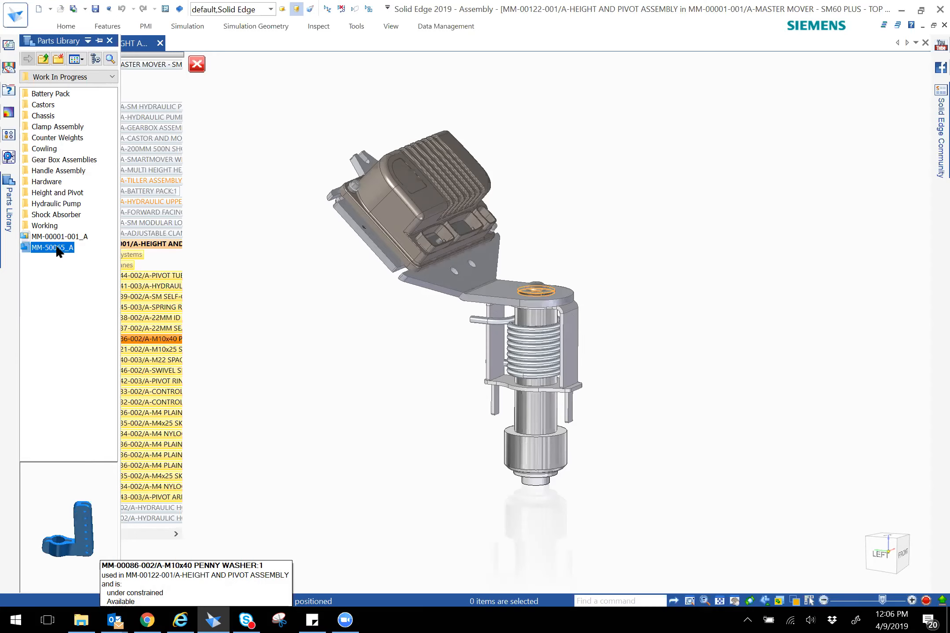
pyautogui.moveTo(60, 250); pyautogui.dragTo(684, 313)
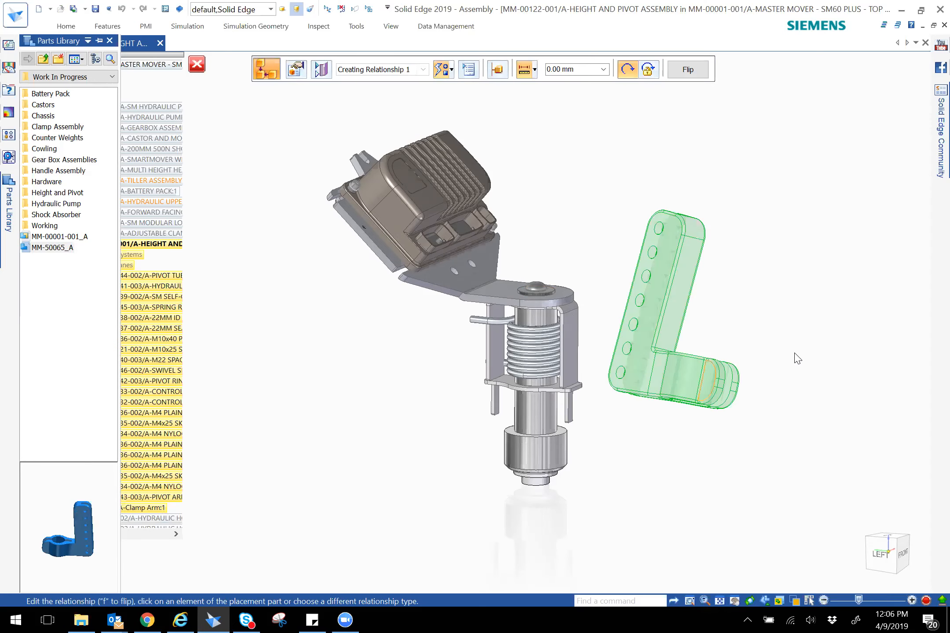
# Step: Mate the underside of the clamp arm to the top face of the pivot tube's collar with a 0.00 mm offset
pyautogui.moveTo(806, 322); pyautogui.dragTo(807, 295, button='middle')
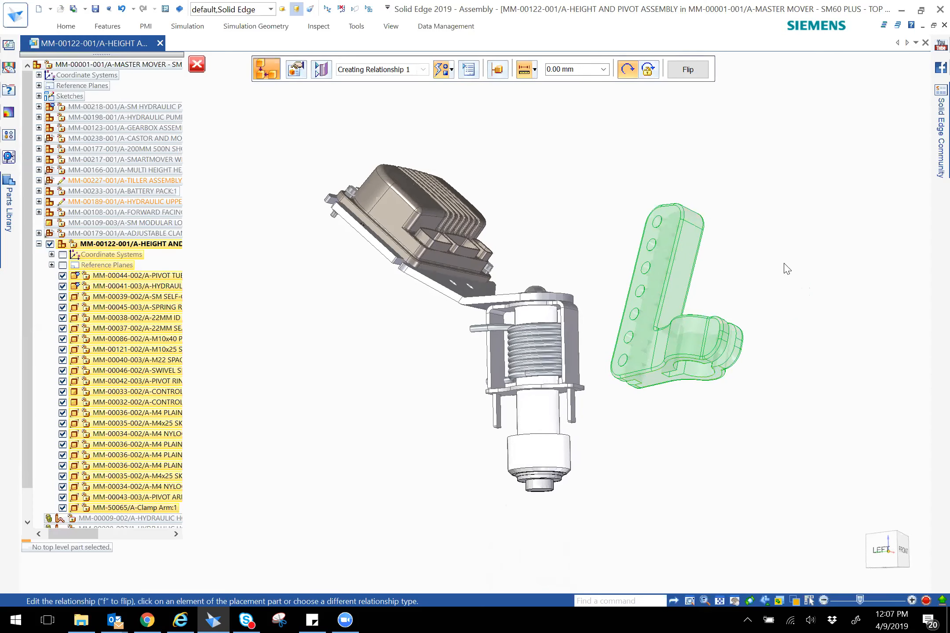
pyautogui.moveTo(782, 261); pyautogui.dragTo(778, 235, button='middle')
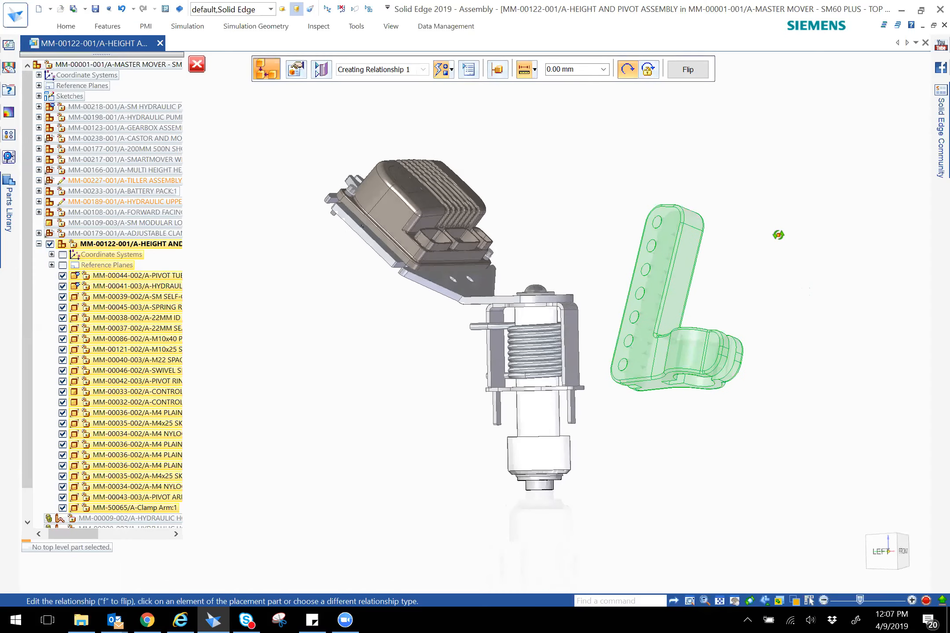
pyautogui.scroll(1, 660, 374)
pyautogui.scroll(2, 681, 398)
pyautogui.moveTo(704, 451); pyautogui.dragTo(685, 494, button='middle')
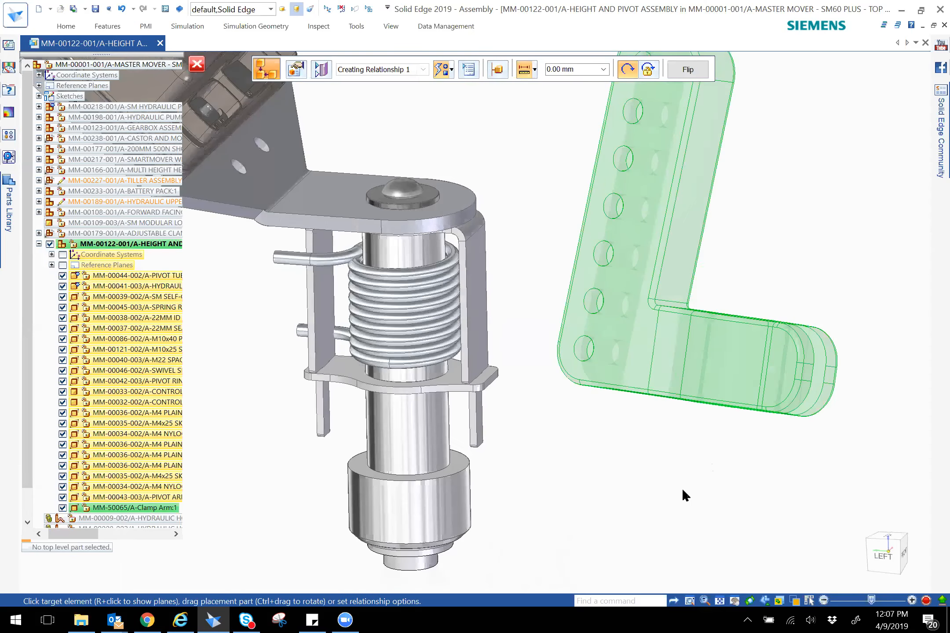
pyautogui.click(457, 458)
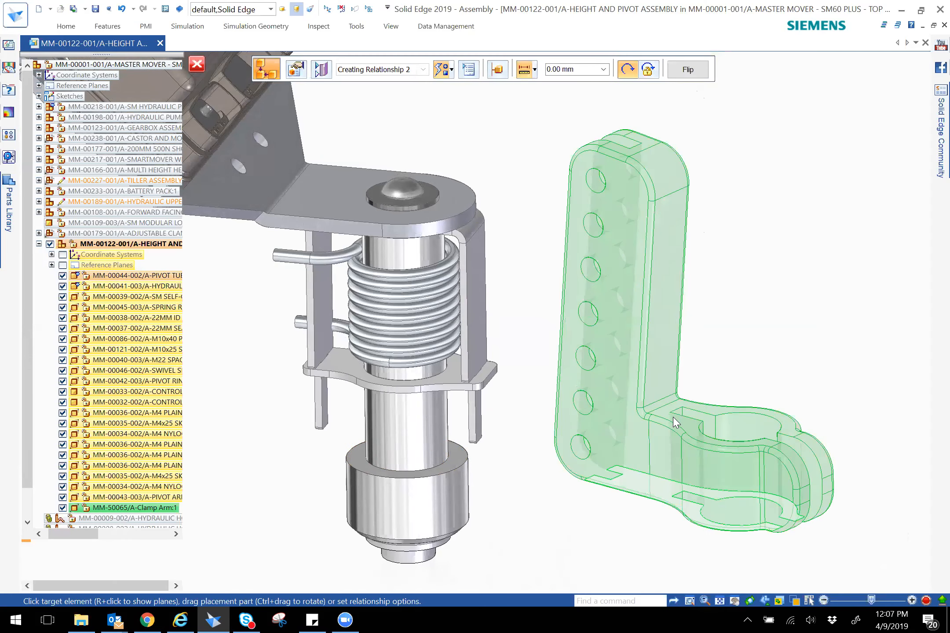
# Step: Axially align the clamp arm's cylindrical bore with the pivot tube's shaft
pyautogui.moveTo(764, 328); pyautogui.dragTo(763, 352, button='middle')
pyautogui.scroll(-1, 762, 328)
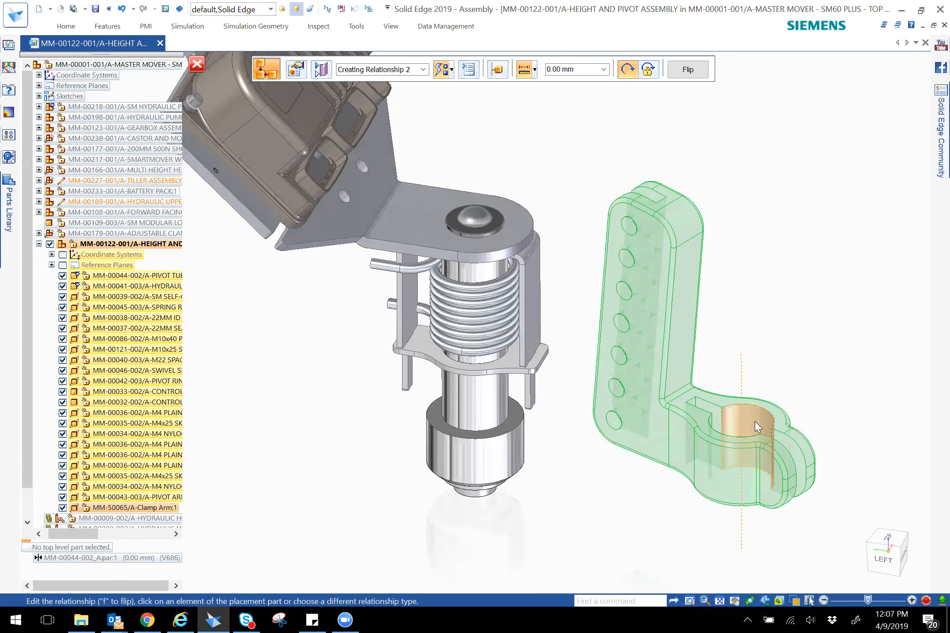
pyautogui.click(753, 423)
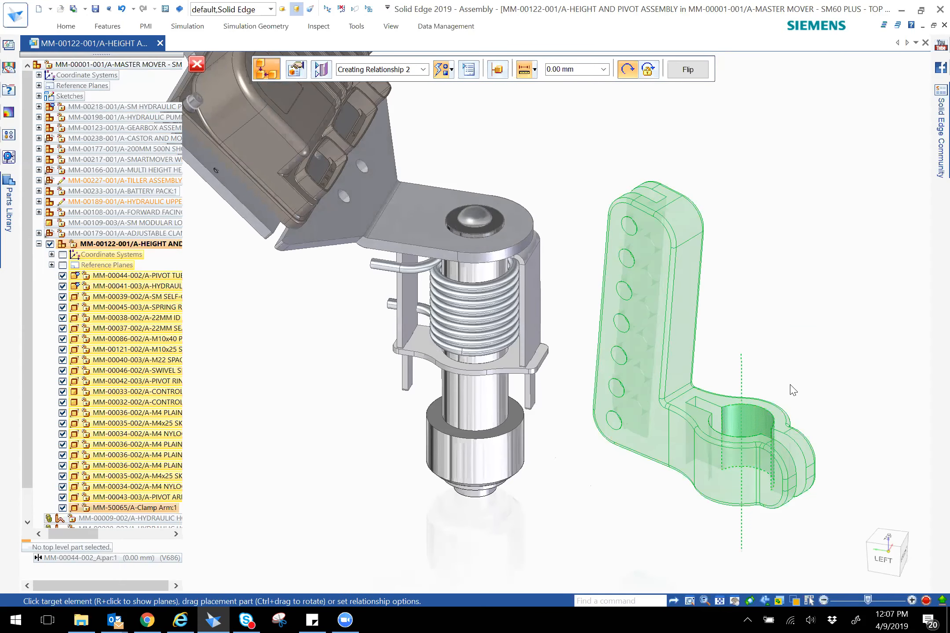
pyautogui.click(486, 401)
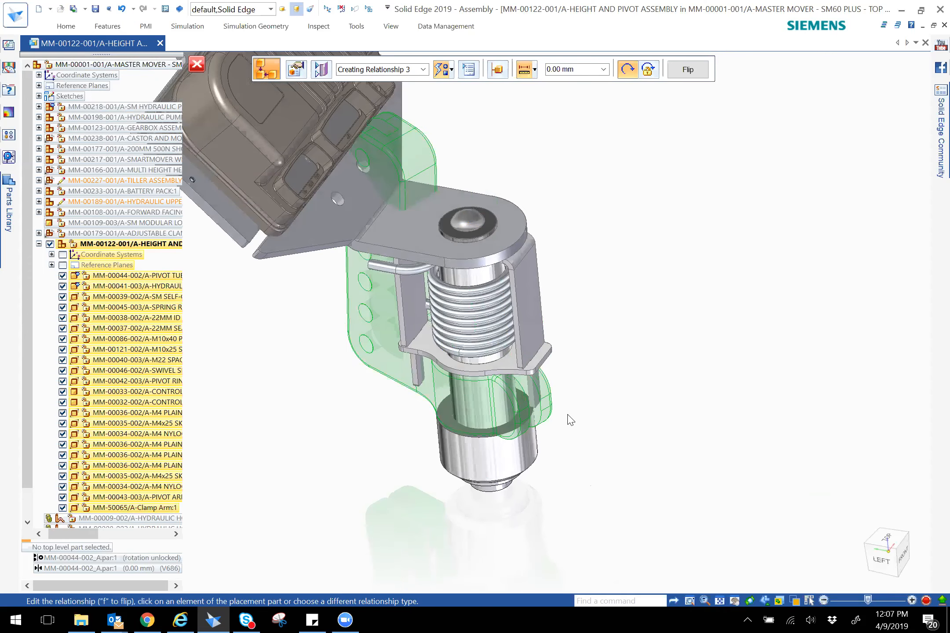
pyautogui.scroll(2, 527, 415)
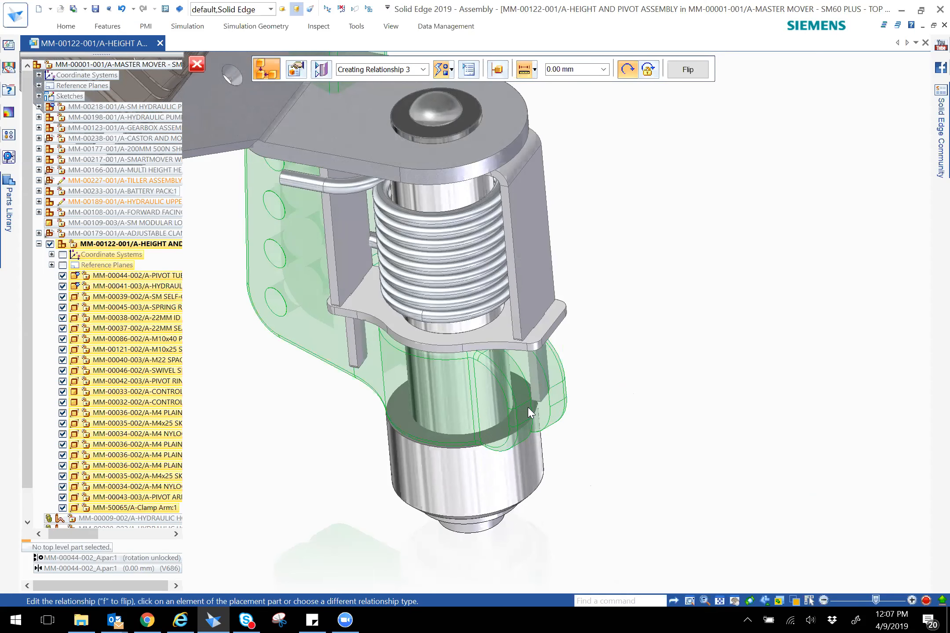
pyautogui.moveTo(546, 441); pyautogui.dragTo(529, 407, button='middle')
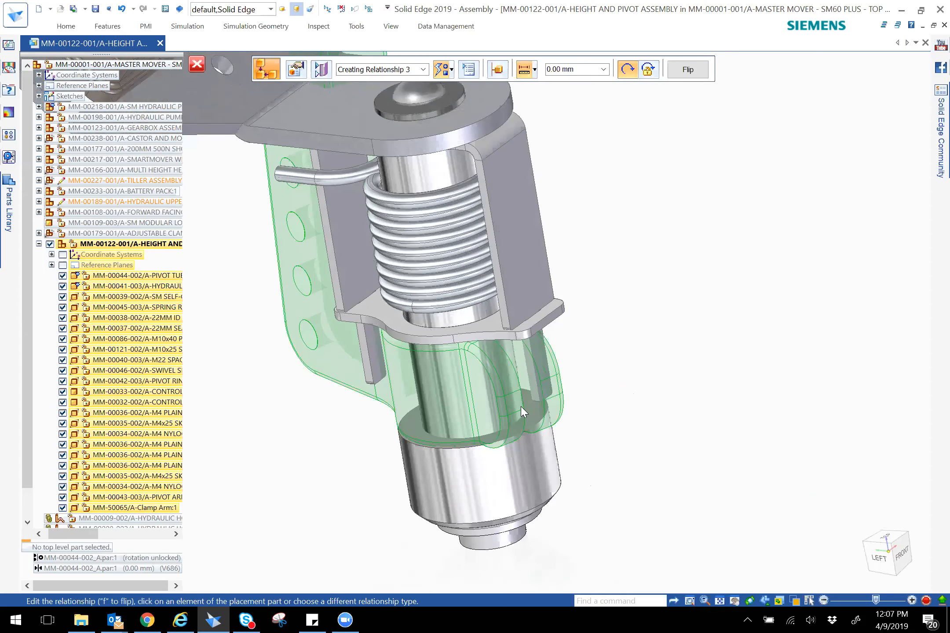
# Step: Add a floating planar relationship between the clamp arm's small flat face and the spring retainer bracket's side face, and flip the arm's orientation
pyautogui.click(515, 404)
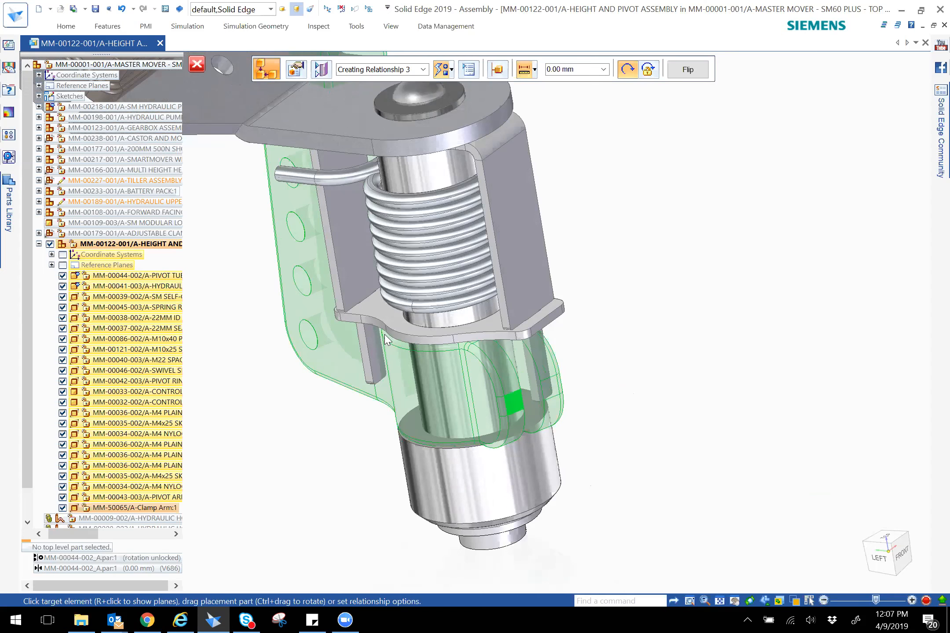
pyautogui.click(351, 260)
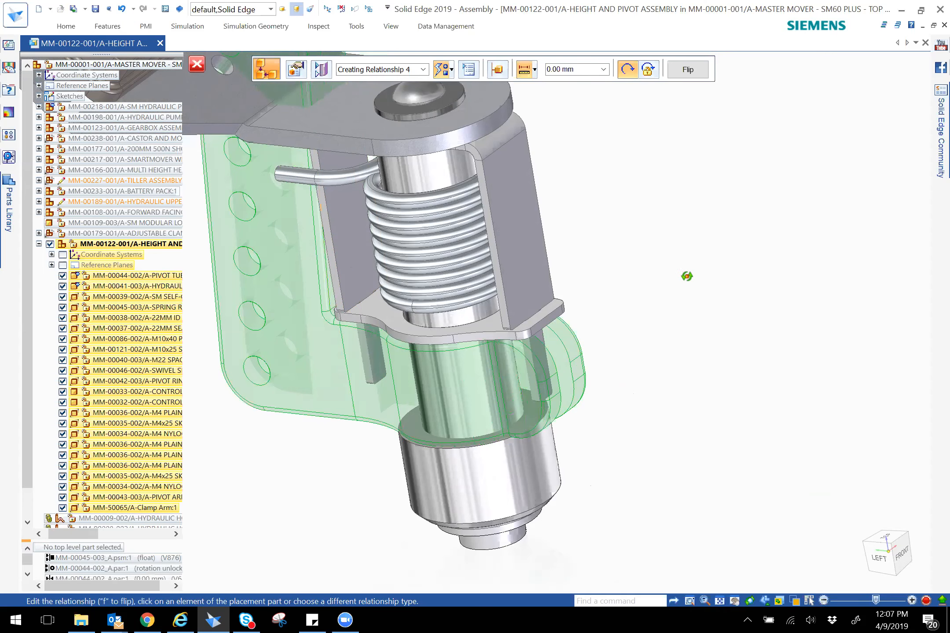
pyautogui.click(687, 72)
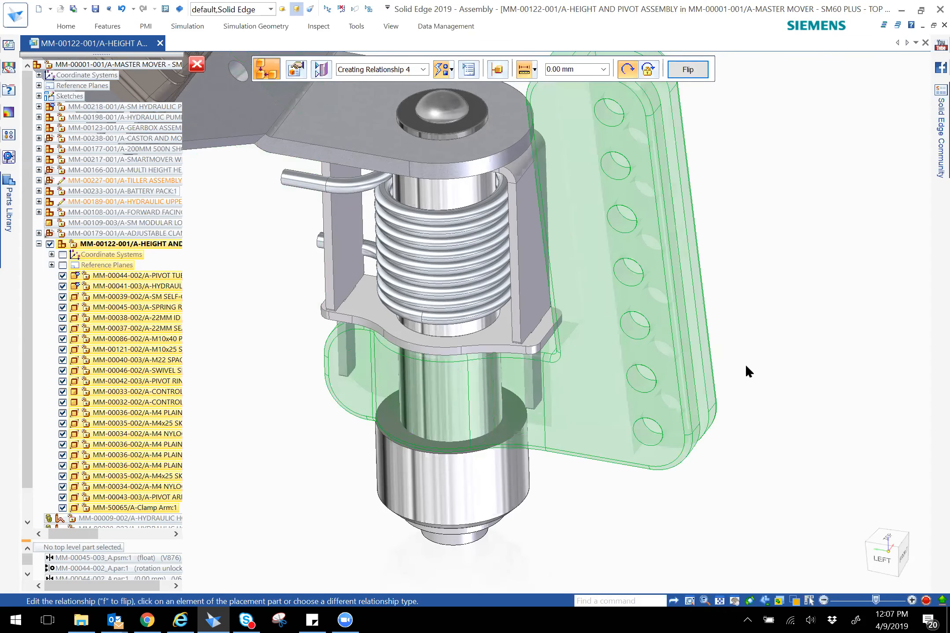
pyautogui.rightClick(765, 314)
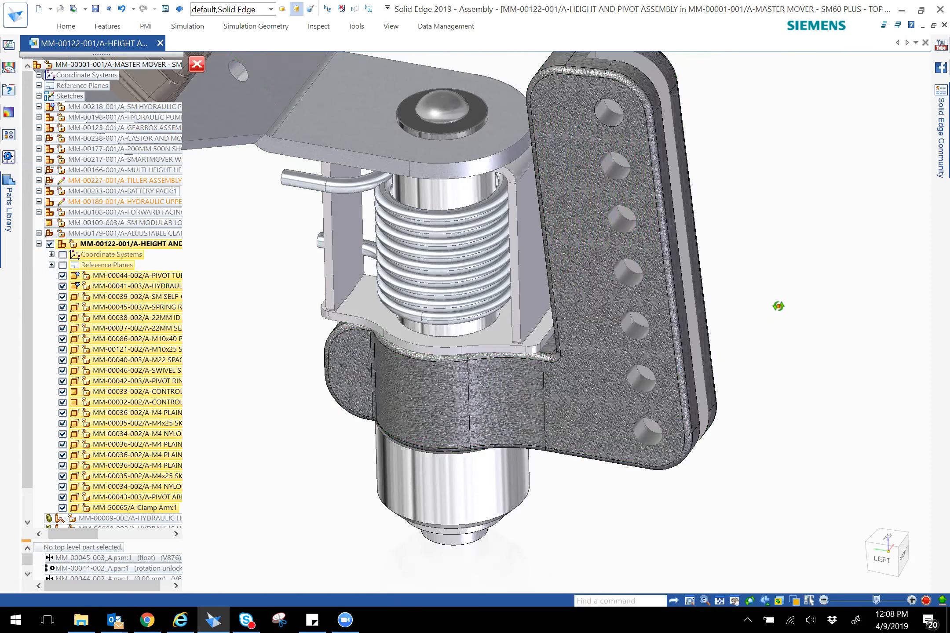
# Step: Search the available commands for "create part"
pyautogui.moveTo(786, 293); pyautogui.dragTo(750, 353, button='middle')
pyautogui.scroll(-3, 767, 337)
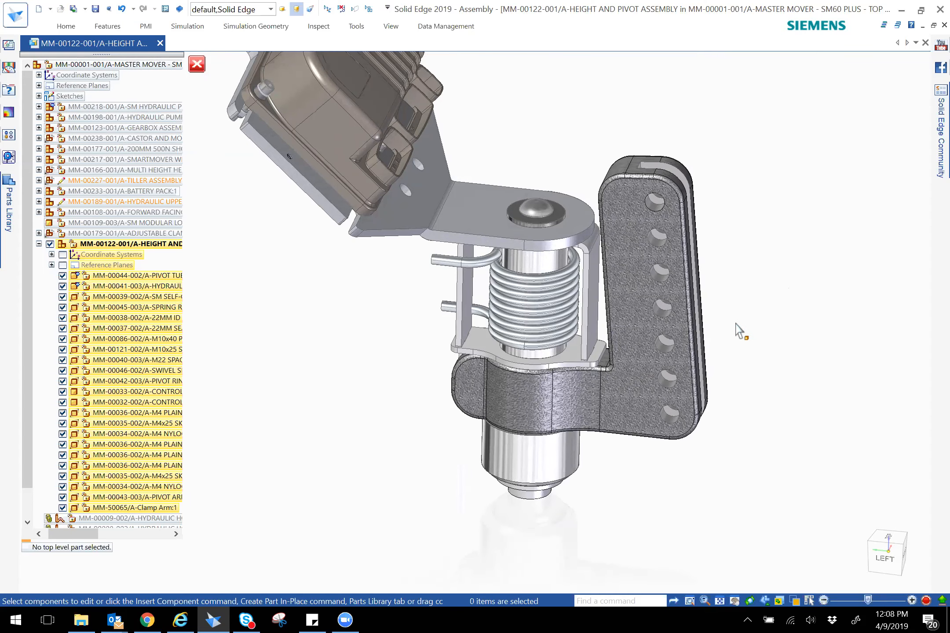
pyautogui.moveTo(735, 335); pyautogui.dragTo(700, 408, button='middle')
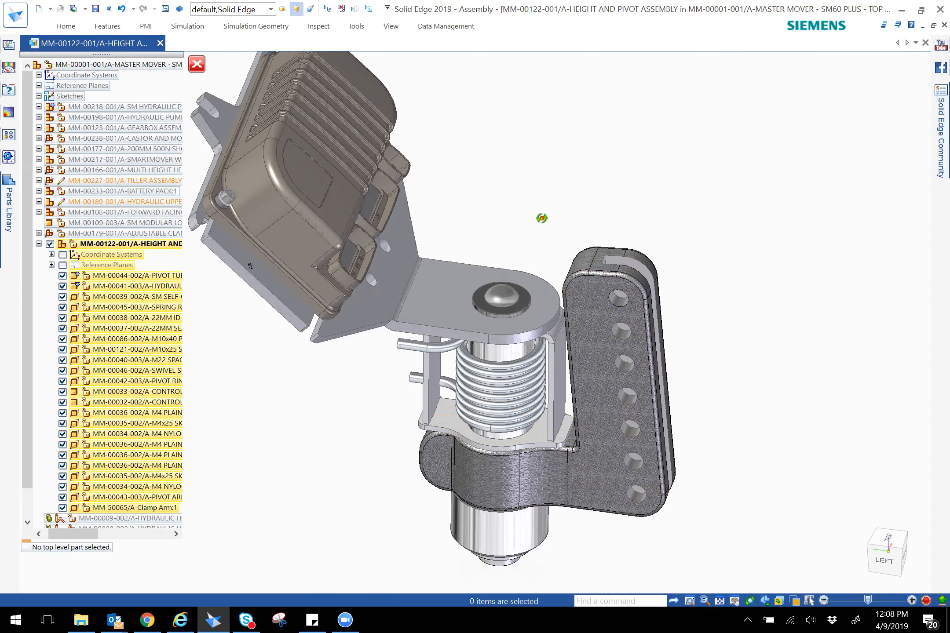
pyautogui.moveTo(555, 213); pyautogui.dragTo(534, 255, button='middle')
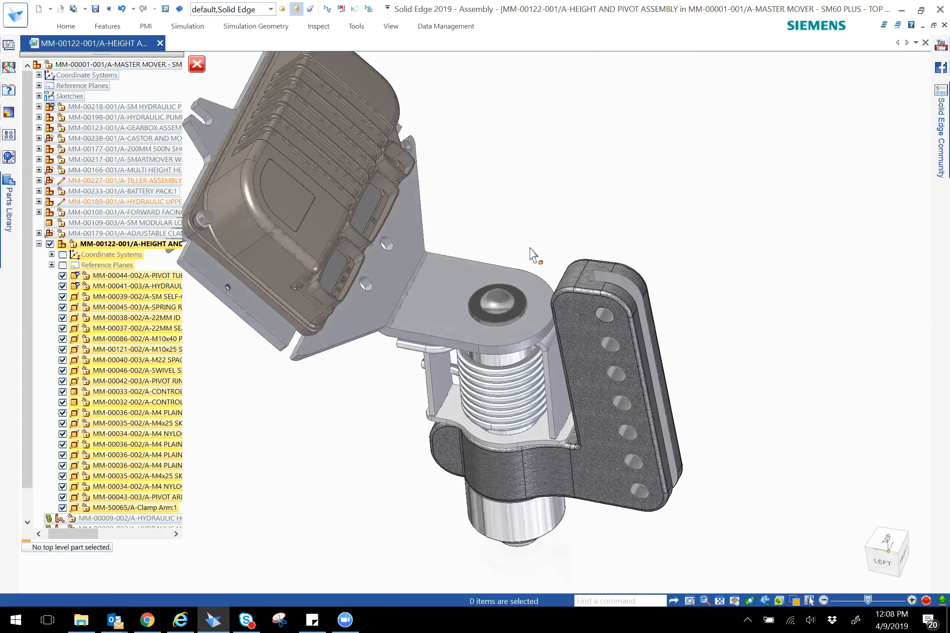
pyautogui.scroll(2, 538, 189)
pyautogui.scroll(2, 538, 189)
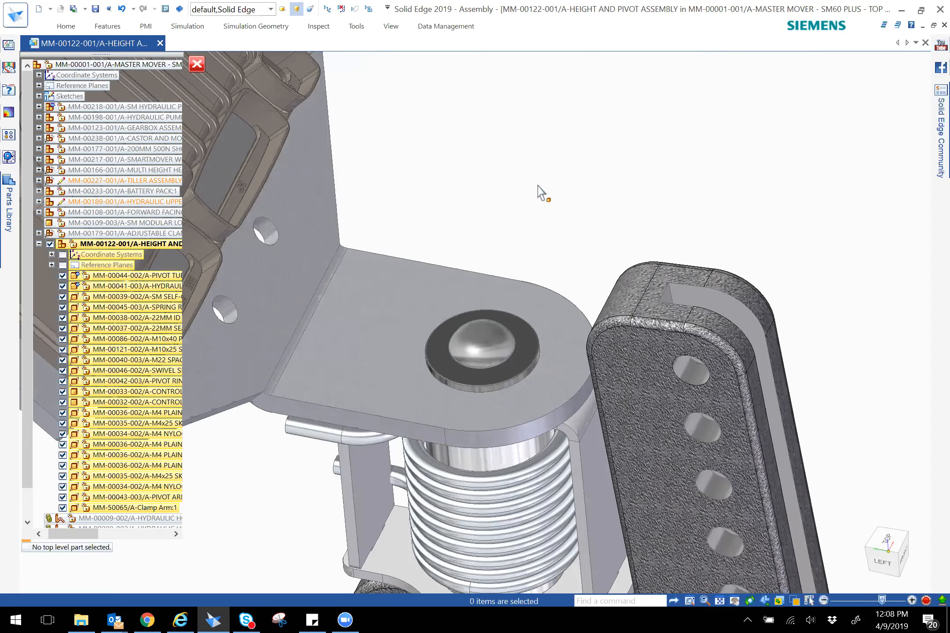
pyautogui.rightClick(540, 192)
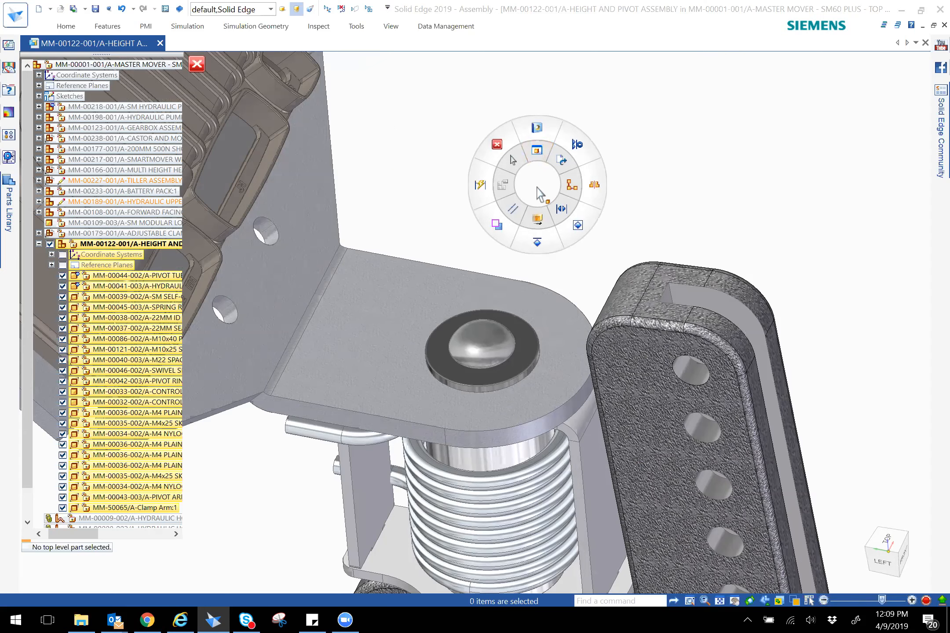
pyautogui.click(646, 600)
pyautogui.write('create')
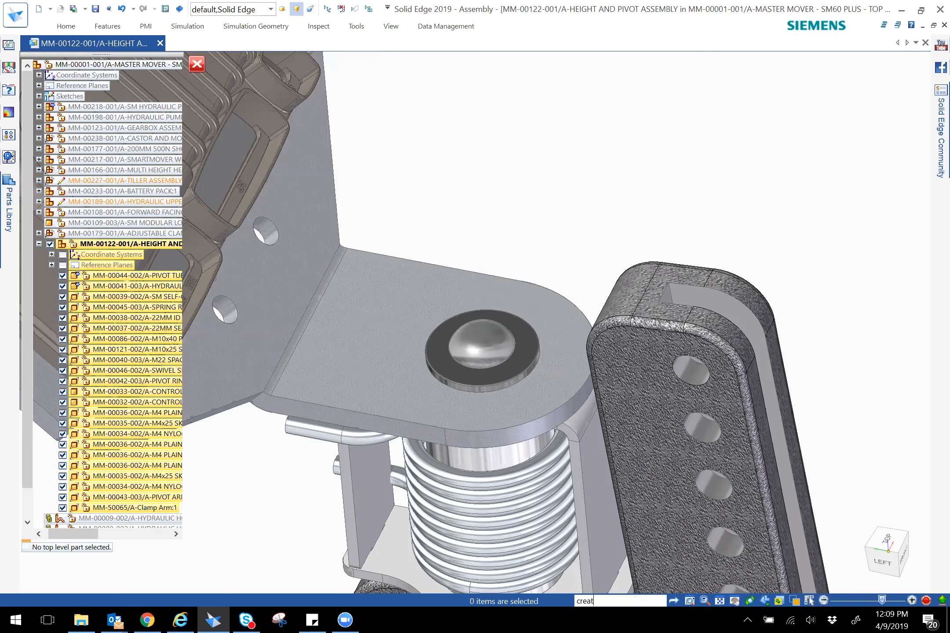
pyautogui.write(' part')
pyautogui.press('Return')
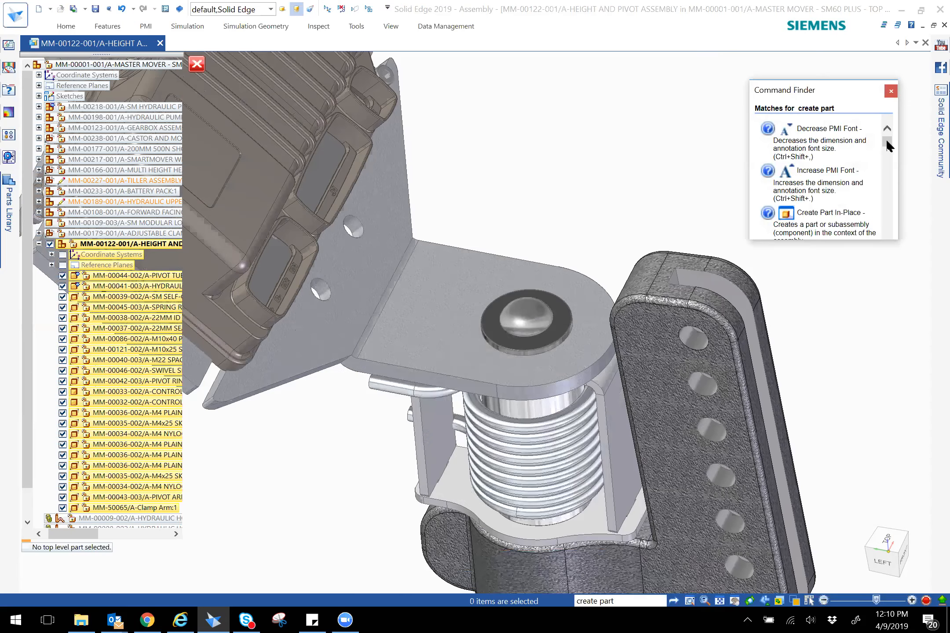
# Step: Locate the Create Part In-Place command among the search matches and close the command search
pyautogui.moveTo(887, 143)
pyautogui.mouseDown()
pyautogui.moveTo(888, 171)
pyautogui.moveTo(888, 133)
pyautogui.mouseUp()
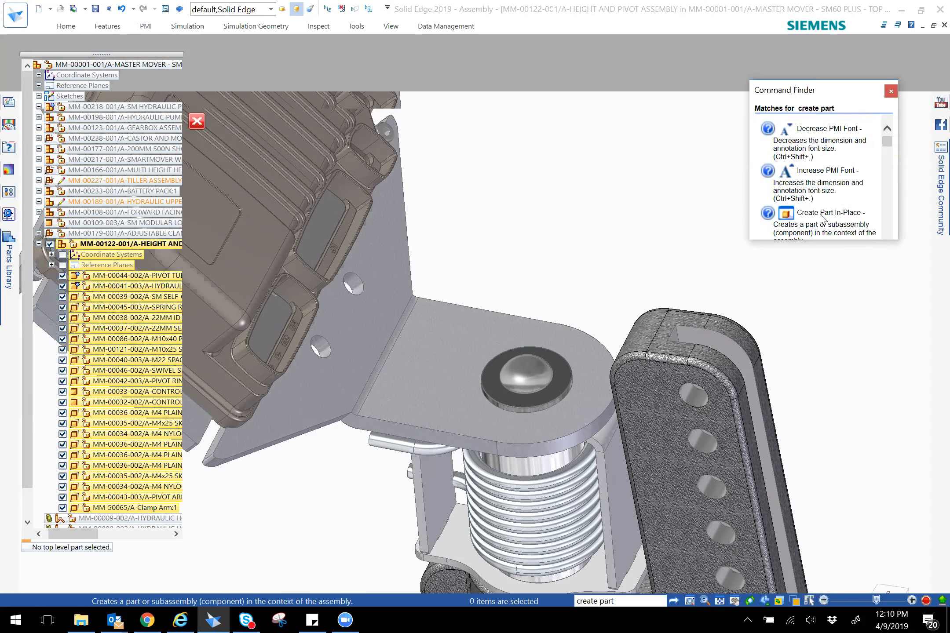
pyautogui.moveTo(821, 215)
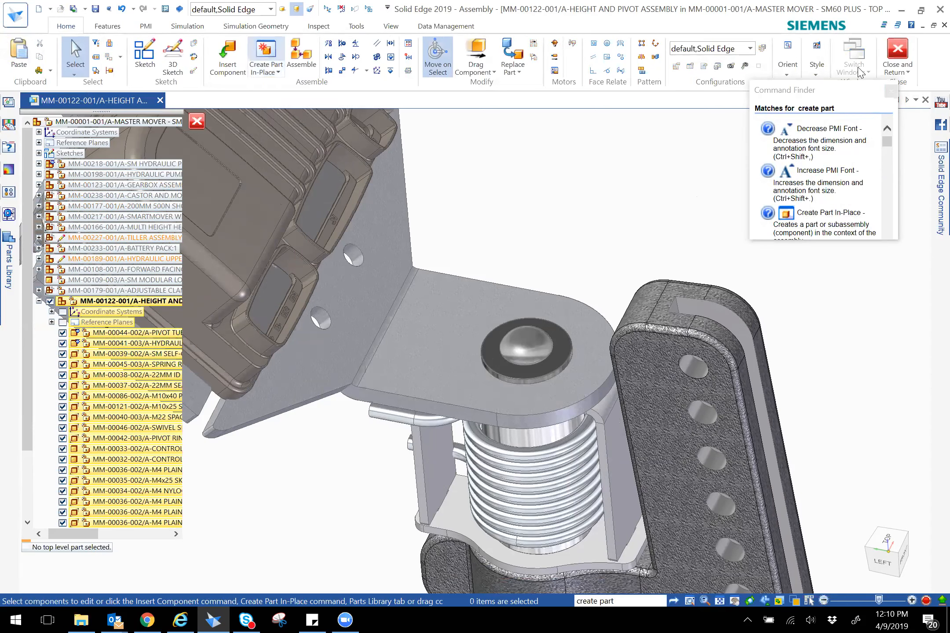
pyautogui.moveTo(840, 145)
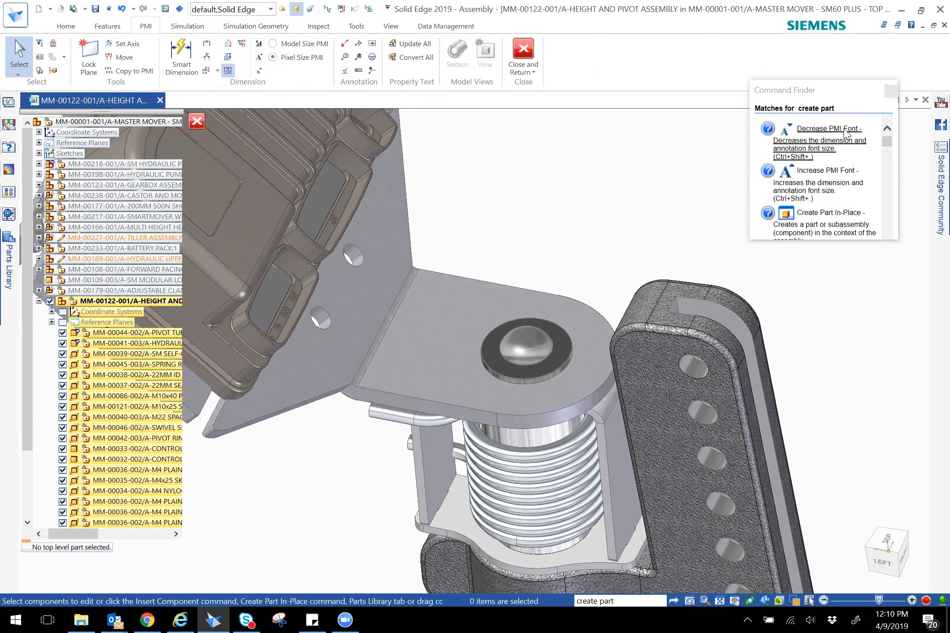
pyautogui.moveTo(827, 90); pyautogui.dragTo(798, 136)
pyautogui.click(861, 138)
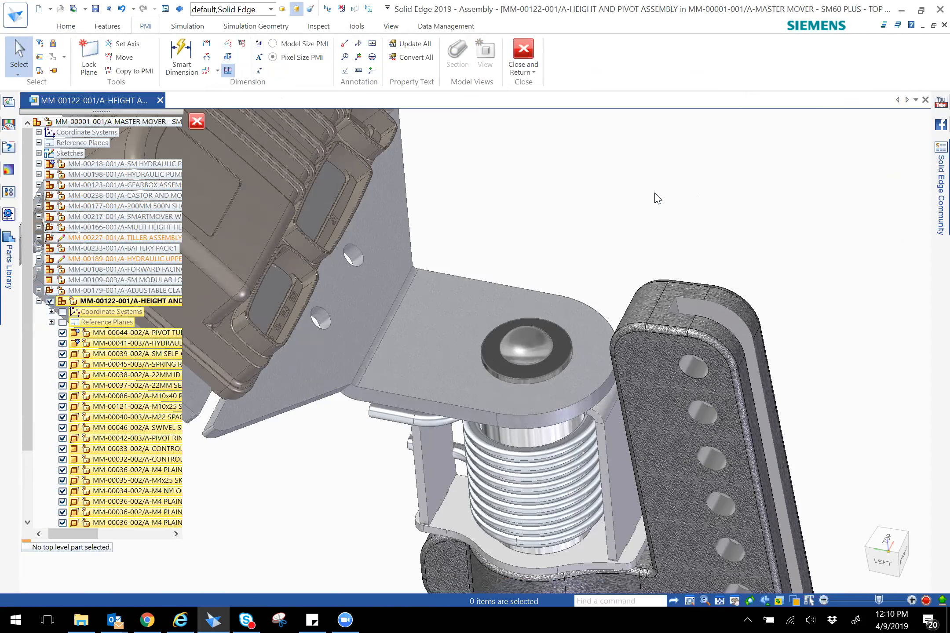
# Step: Start a new part in place with its origin at the centre of the hydraulic bracket's rounded end on its top face
pyautogui.rightClick(654, 174)
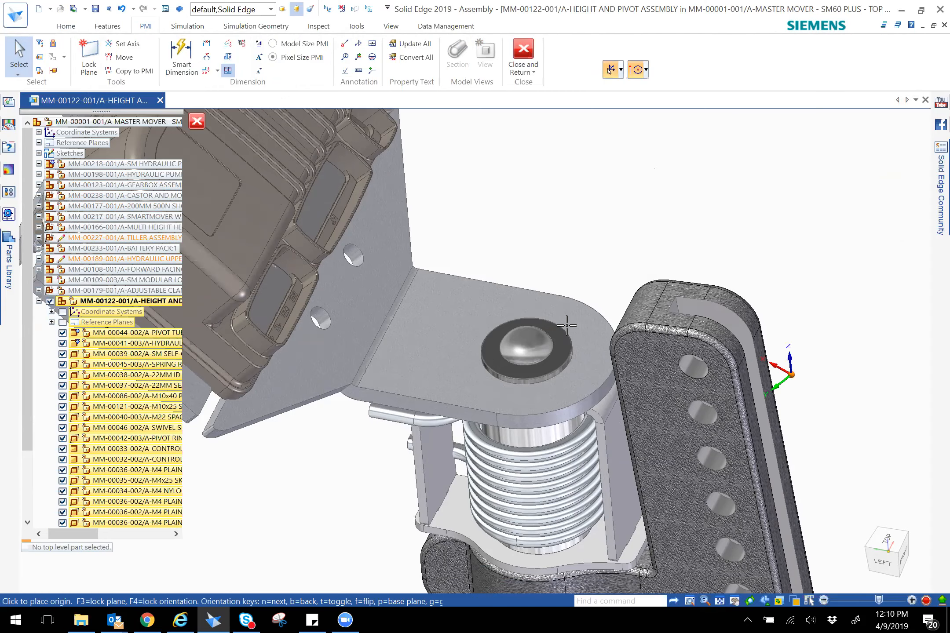
pyautogui.scroll(5, 607, 282)
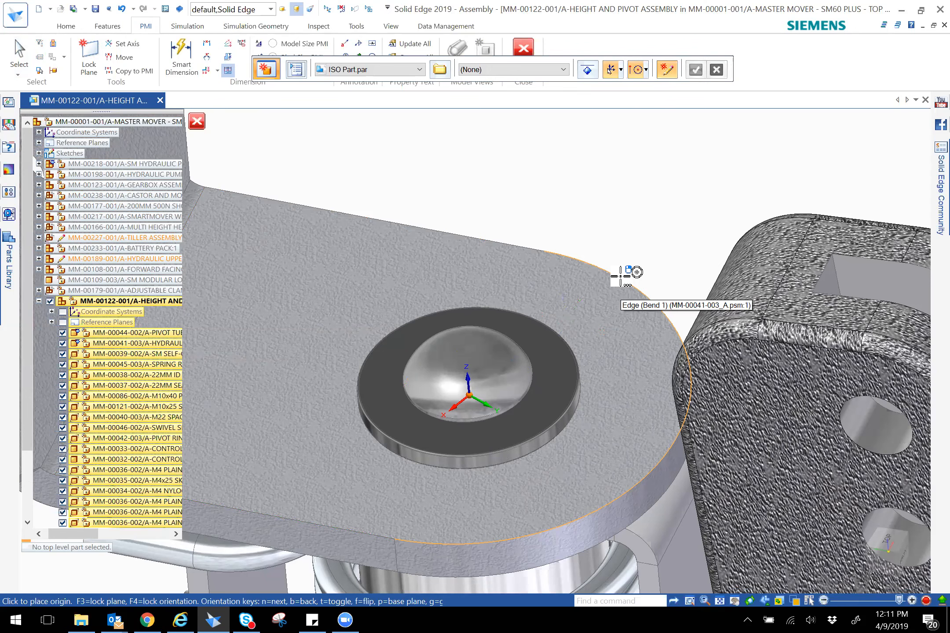
pyautogui.click(624, 275)
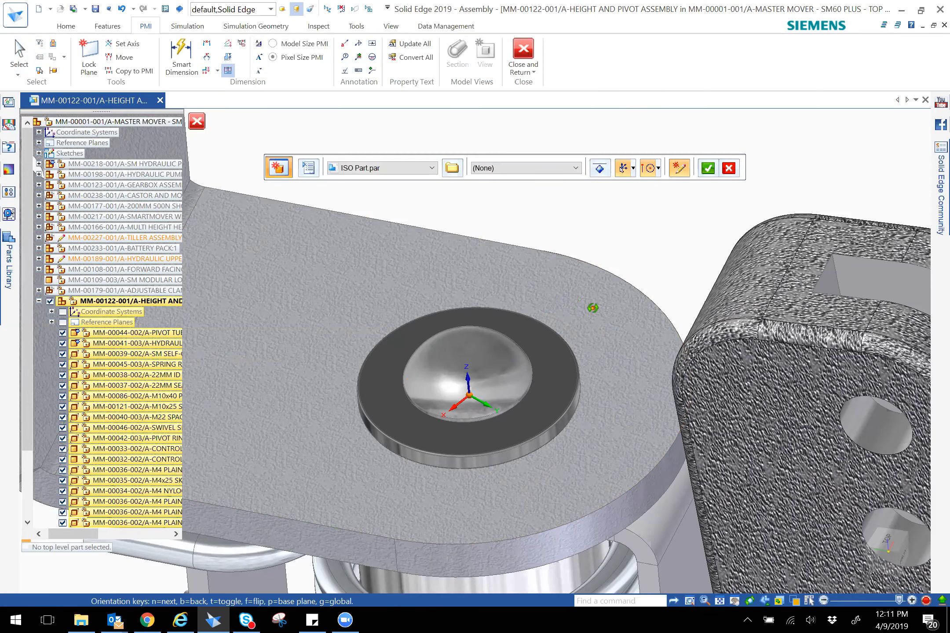
# Step: Assign the material Silicon, General purpose to the new part and accept its creation settings
pyautogui.moveTo(534, 344); pyautogui.dragTo(550, 355, button='middle')
pyautogui.moveTo(597, 297); pyautogui.dragTo(587, 322, button='middle')
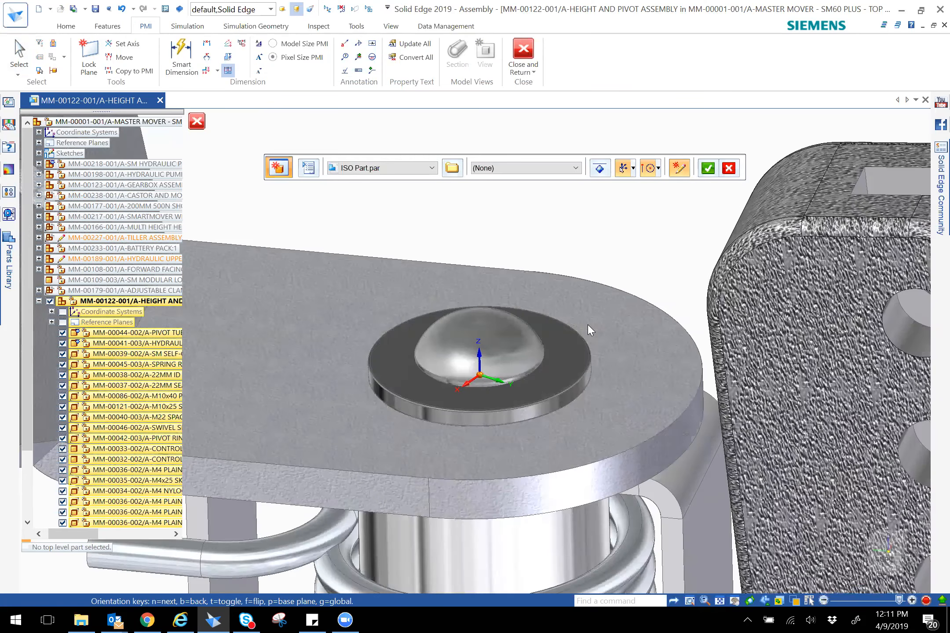
pyautogui.scroll(3, 590, 312)
pyautogui.scroll(-3, 613, 259)
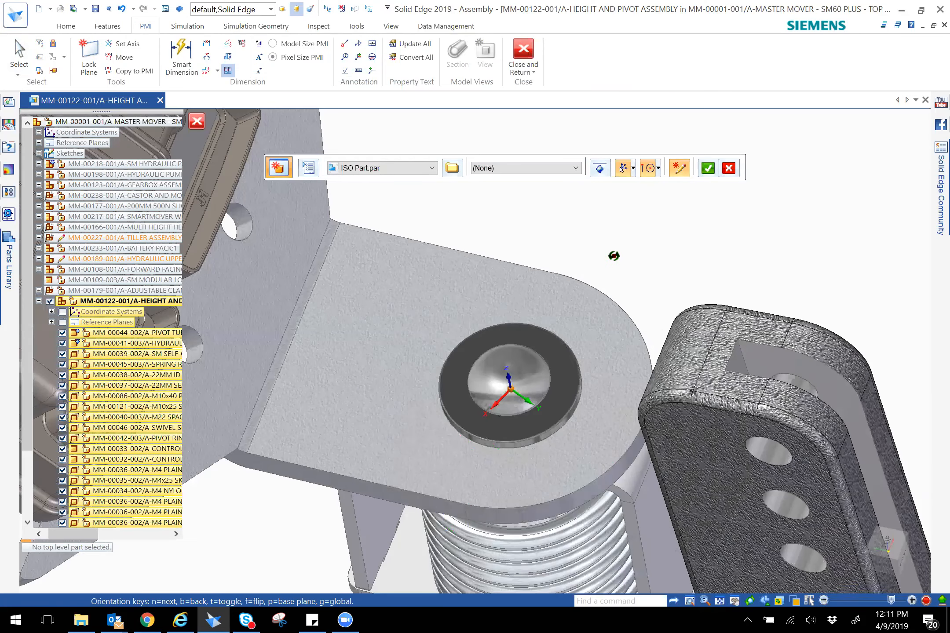
pyautogui.moveTo(612, 254); pyautogui.dragTo(612, 249, button='middle')
pyautogui.scroll(2, 572, 308)
pyautogui.moveTo(564, 294); pyautogui.dragTo(572, 282, button='middle')
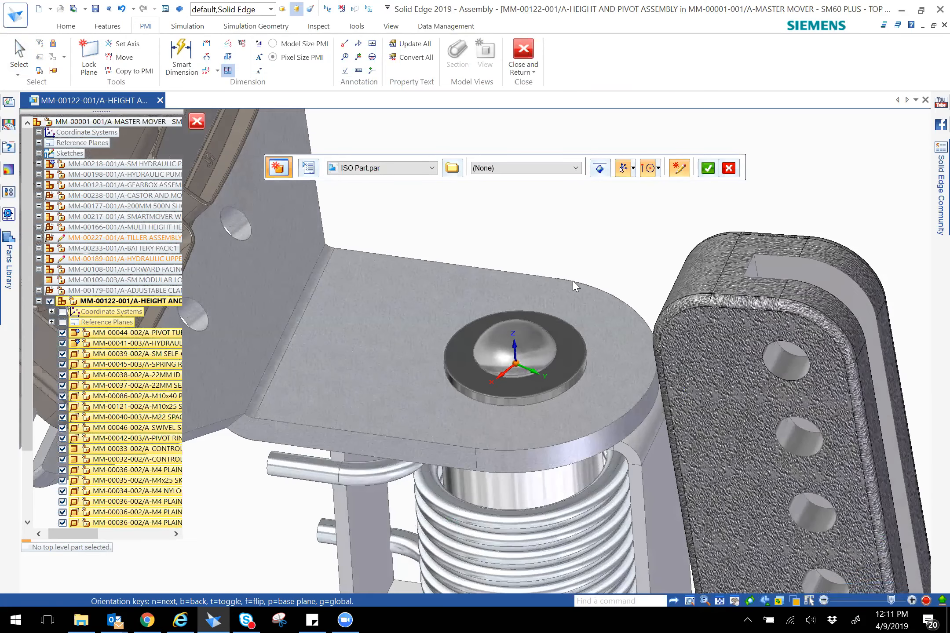
pyautogui.scroll(-2, 588, 254)
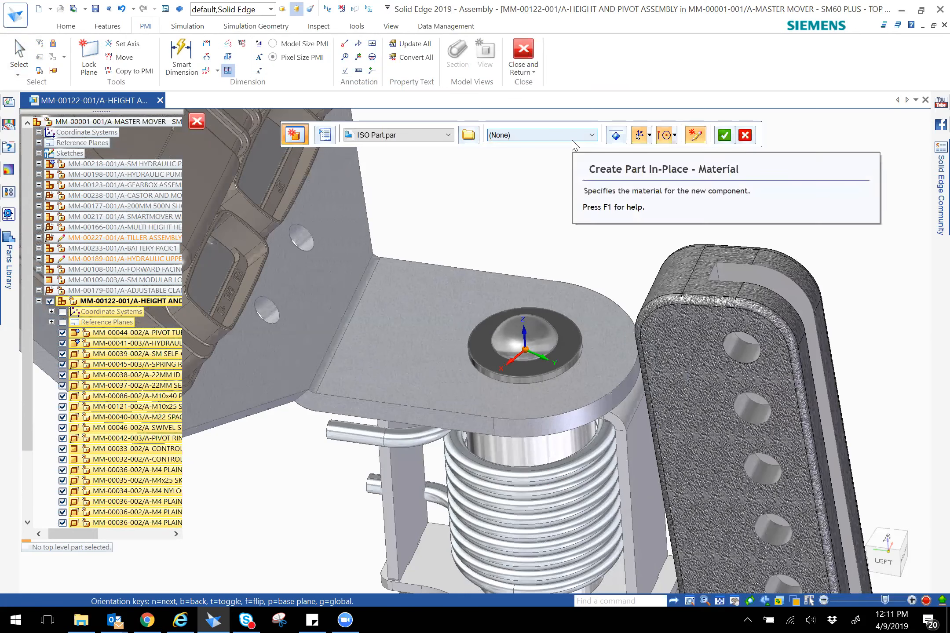
pyautogui.click(565, 134)
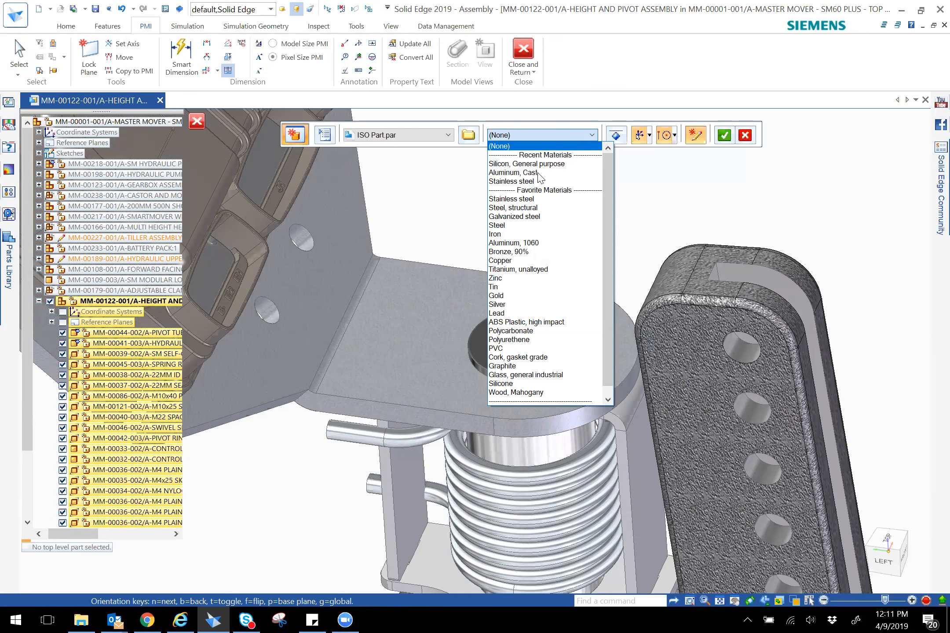
pyautogui.scroll(-1, 543, 174)
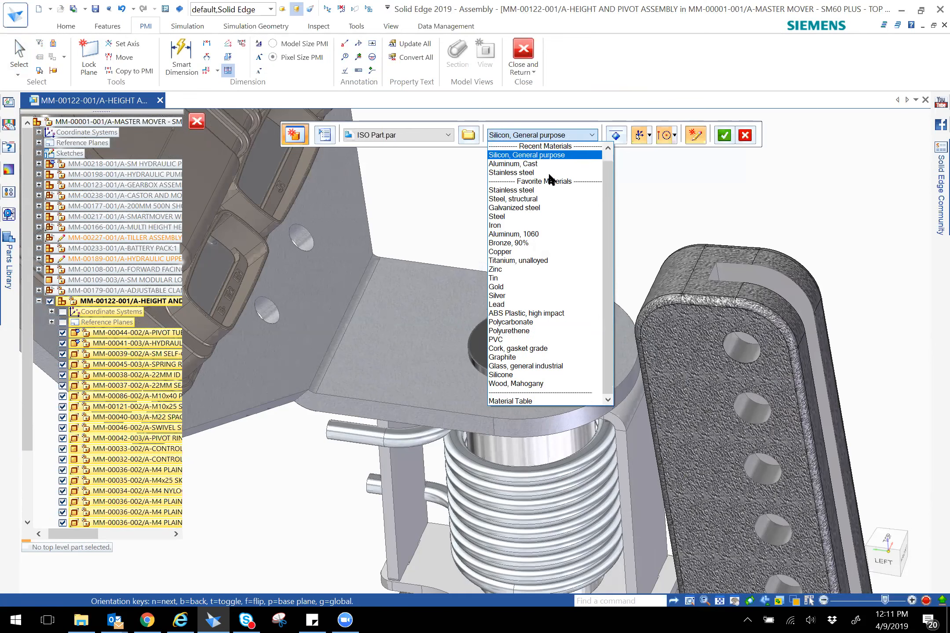
pyautogui.click(724, 138)
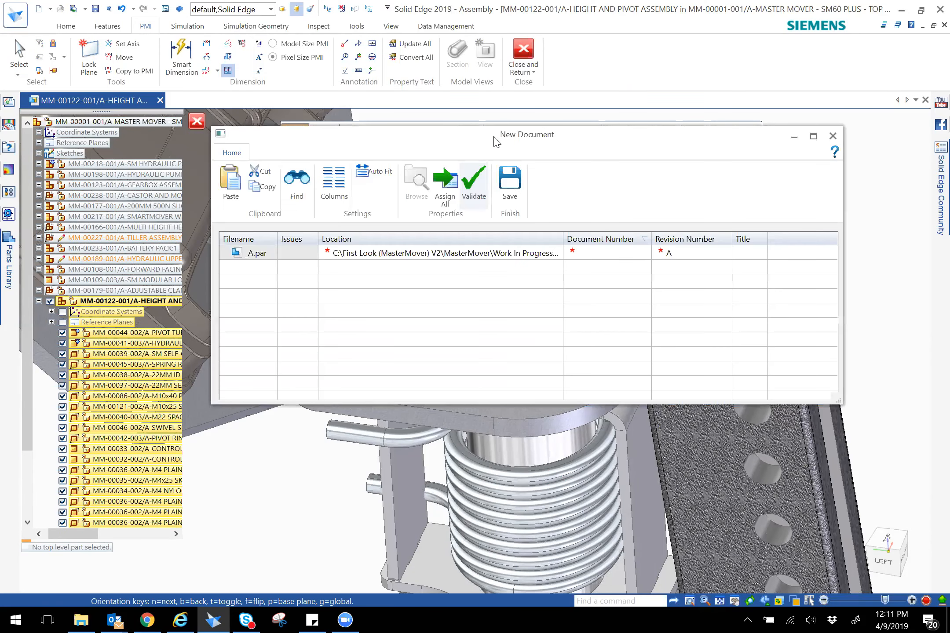
# Step: Assign document number MM-50070 to the new part, validate its properties and save the document
pyautogui.click(415, 187)
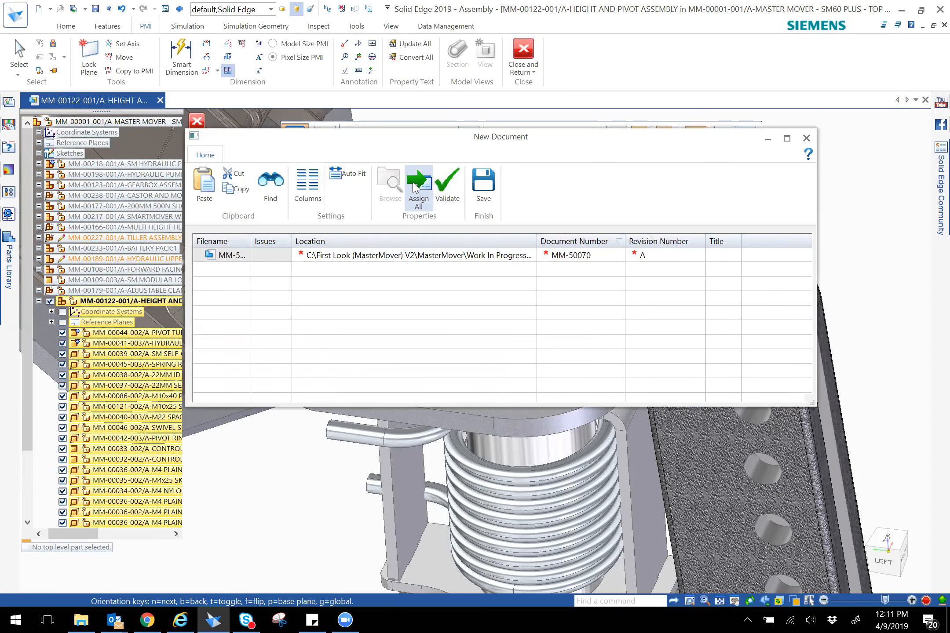
pyautogui.click(447, 182)
pyautogui.click(484, 184)
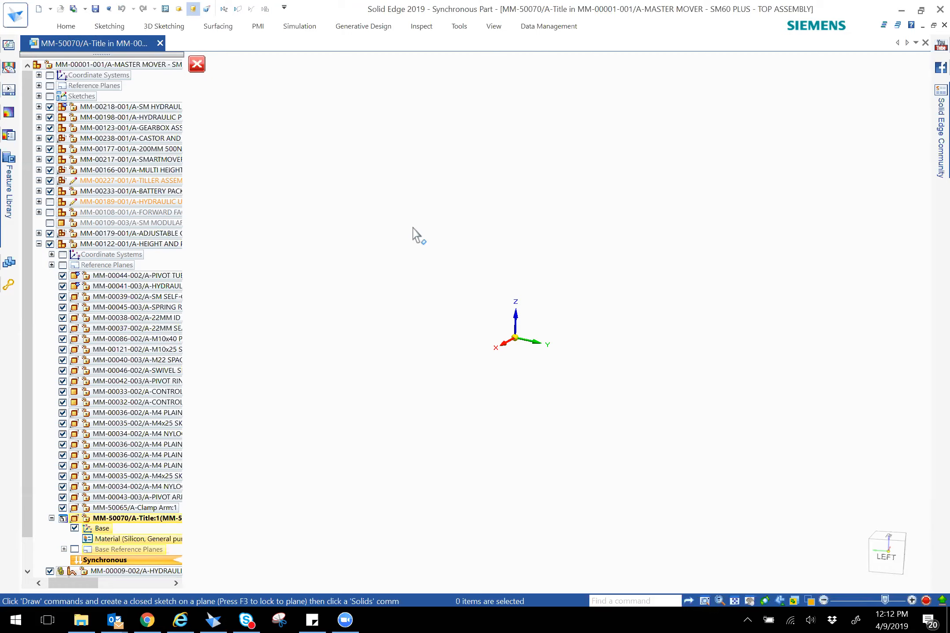
# Step: Create a cylinder 34 mm in diameter and 10 mm high, centred on the part origin on the bracket's top face
pyautogui.scroll(-1, 413, 227)
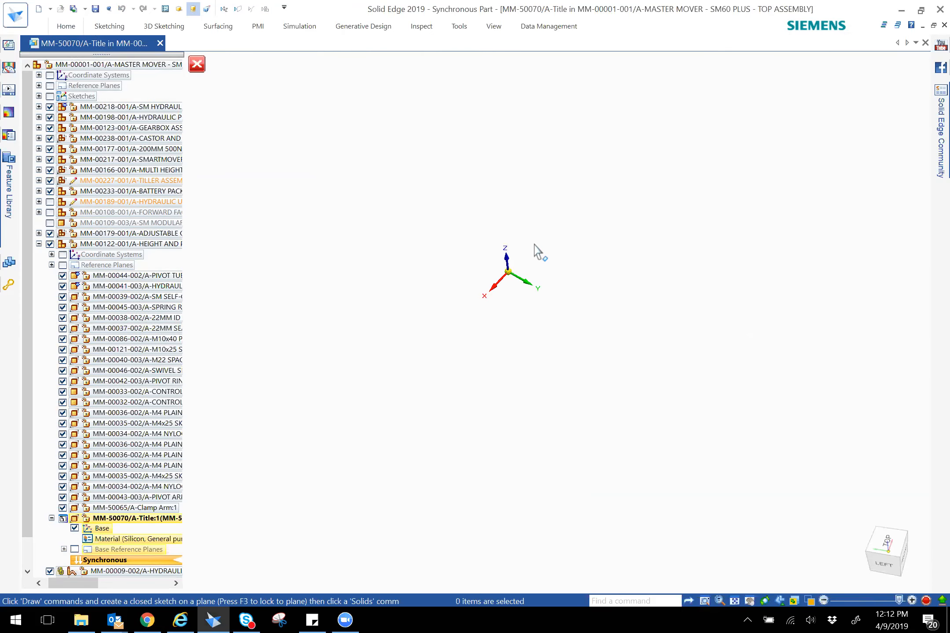
pyautogui.scroll(2, 549, 207)
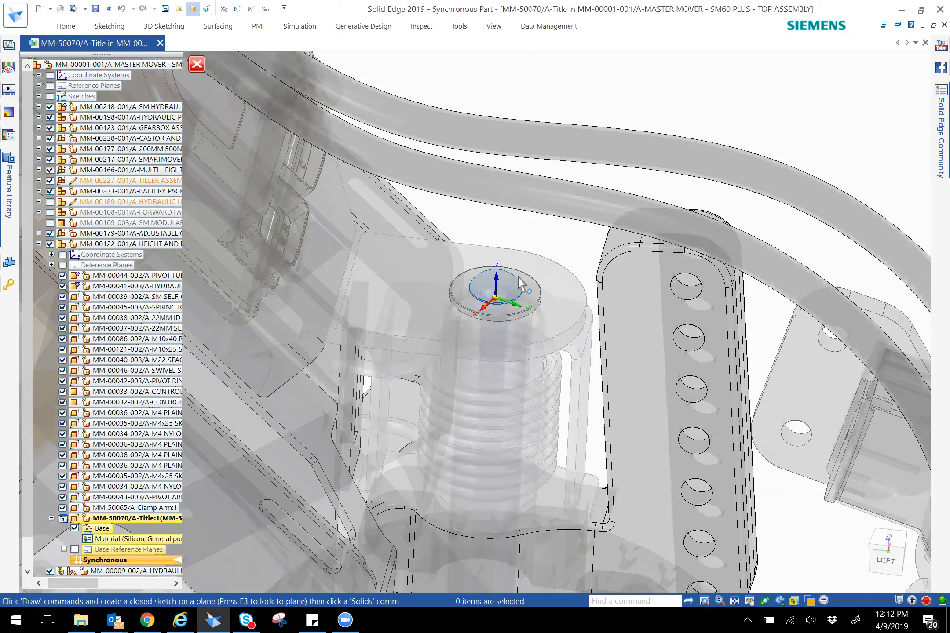
pyautogui.scroll(2, 520, 281)
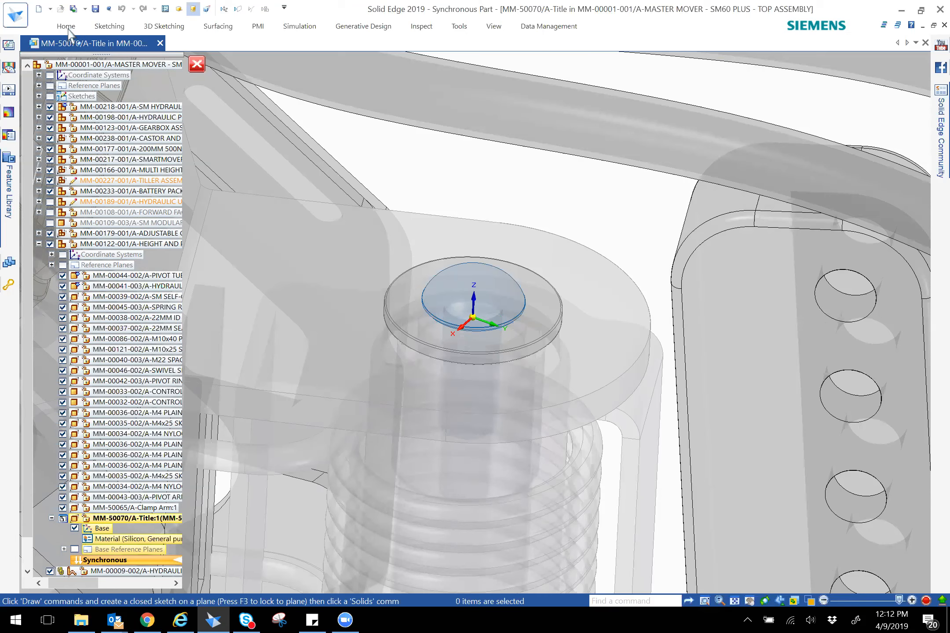
pyautogui.keyDown('shift'); pyautogui.moveTo(494, 172); pyautogui.dragTo(487, 230, button='middle'); pyautogui.keyUp('shift')
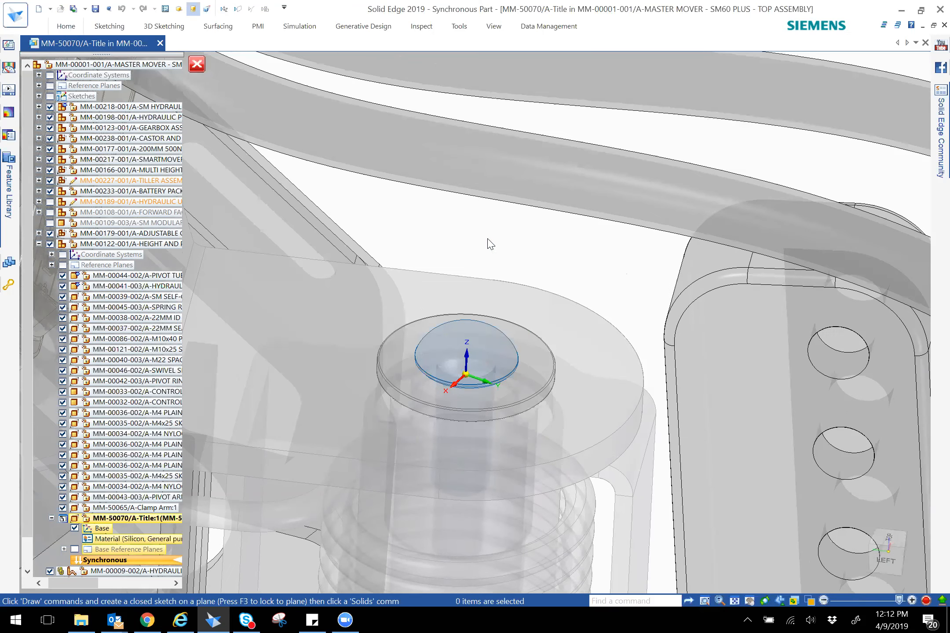
pyautogui.rightClick(489, 239)
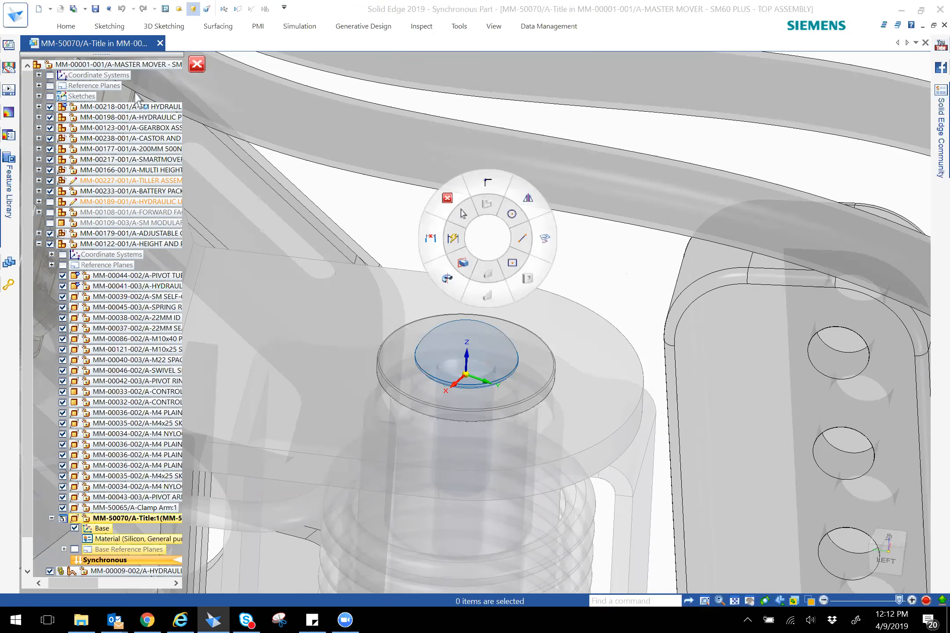
pyautogui.click(65, 28)
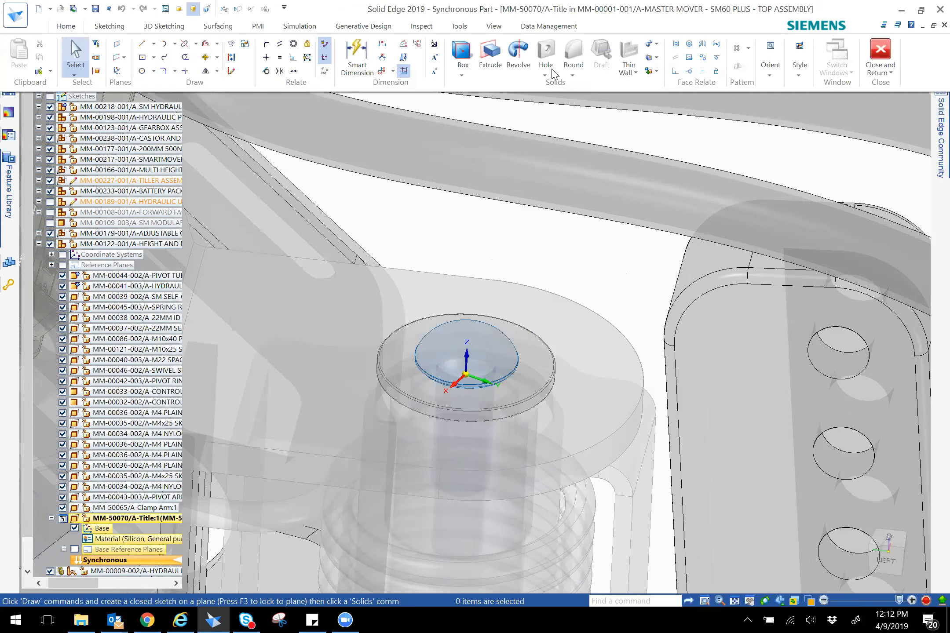
pyautogui.click(462, 75)
pyautogui.click(479, 105)
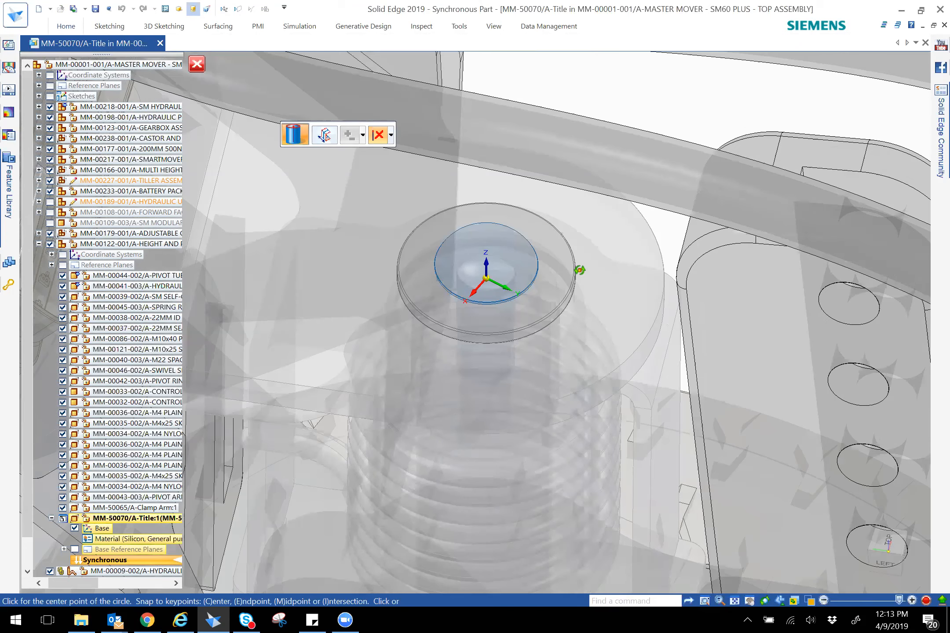
pyautogui.moveTo(580, 270); pyautogui.dragTo(529, 341, button='middle')
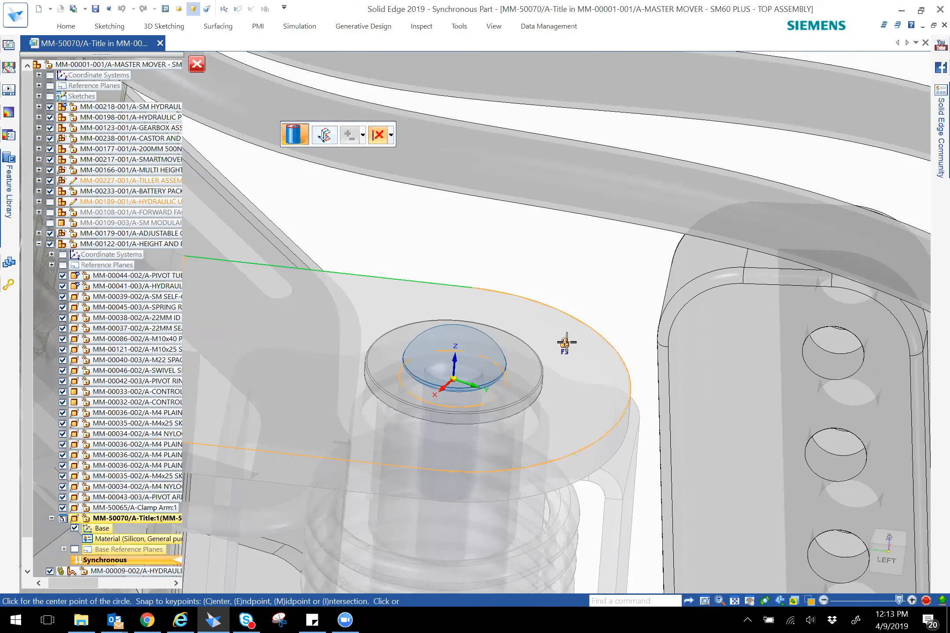
pyautogui.press('F3')
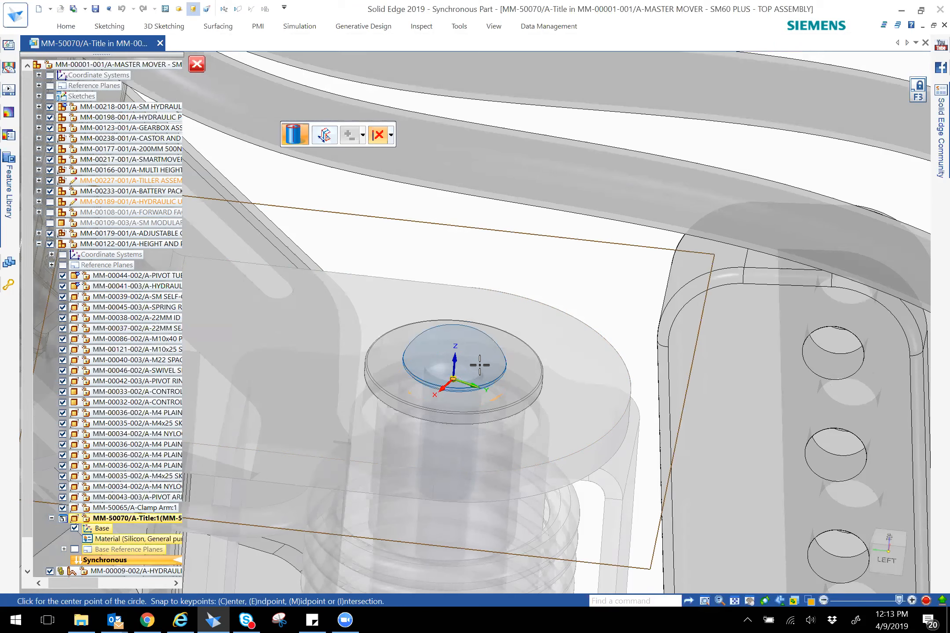
pyautogui.click(492, 357)
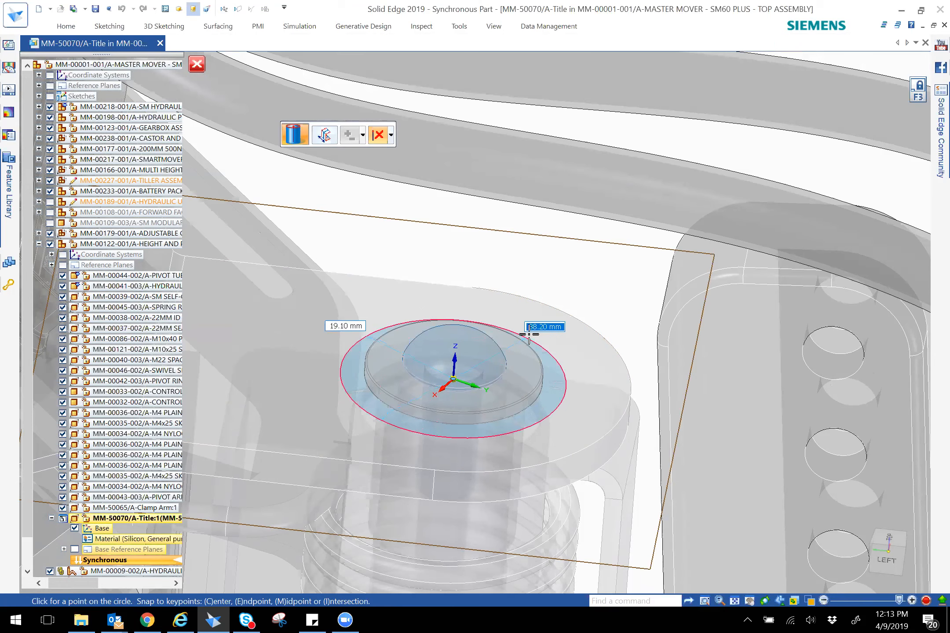
pyautogui.write('34')
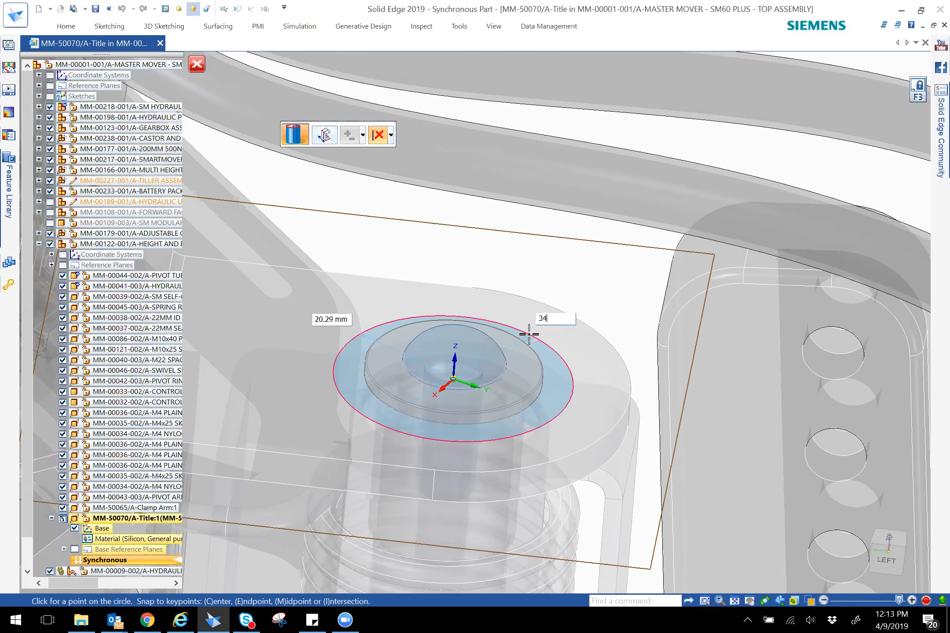
pyautogui.press('Return')
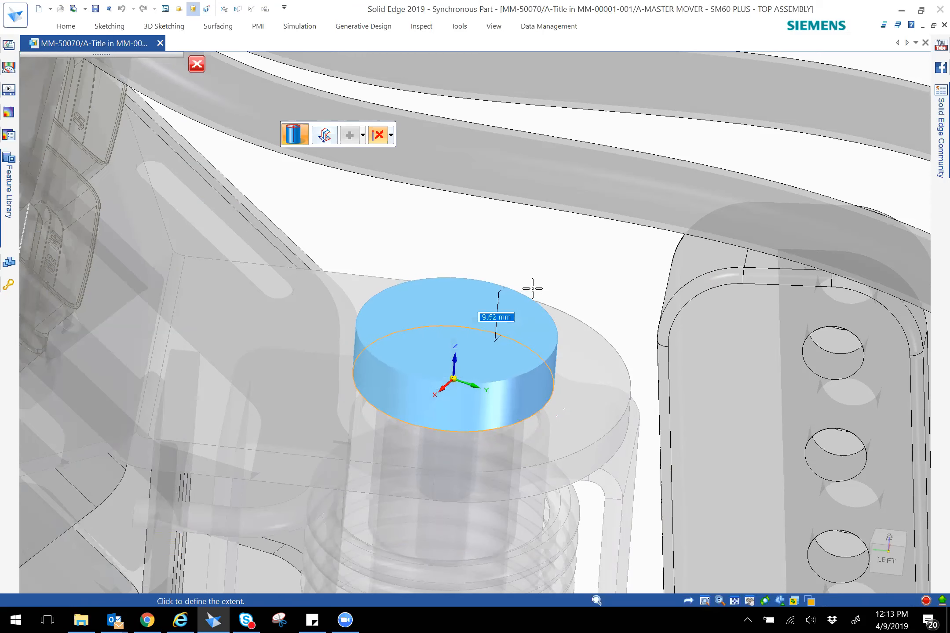
pyautogui.click(532, 294)
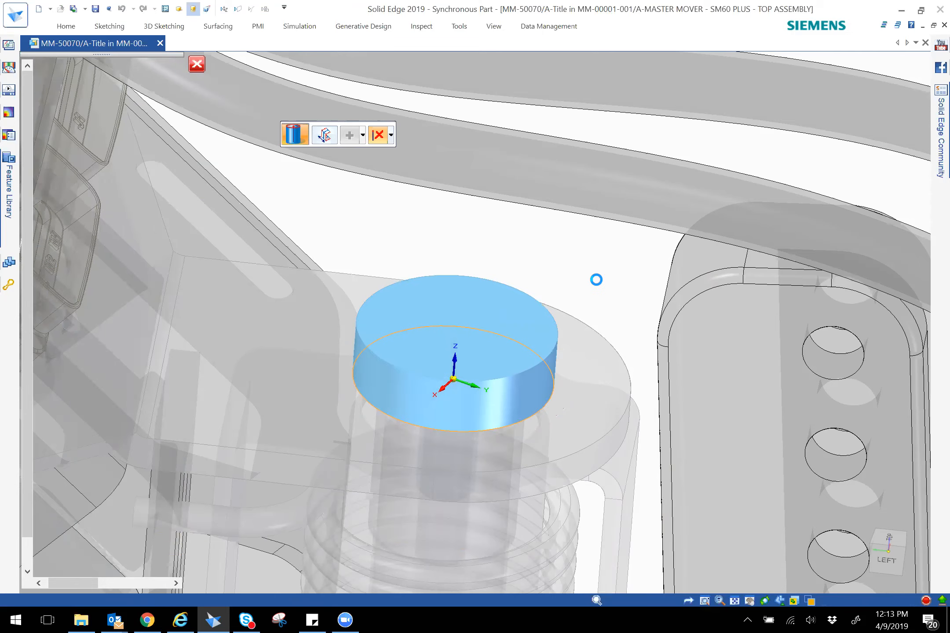
# Step: Round the cylinder's upper circular edge with a 5 mm radius
pyautogui.moveTo(592, 290); pyautogui.dragTo(615, 234, button='middle')
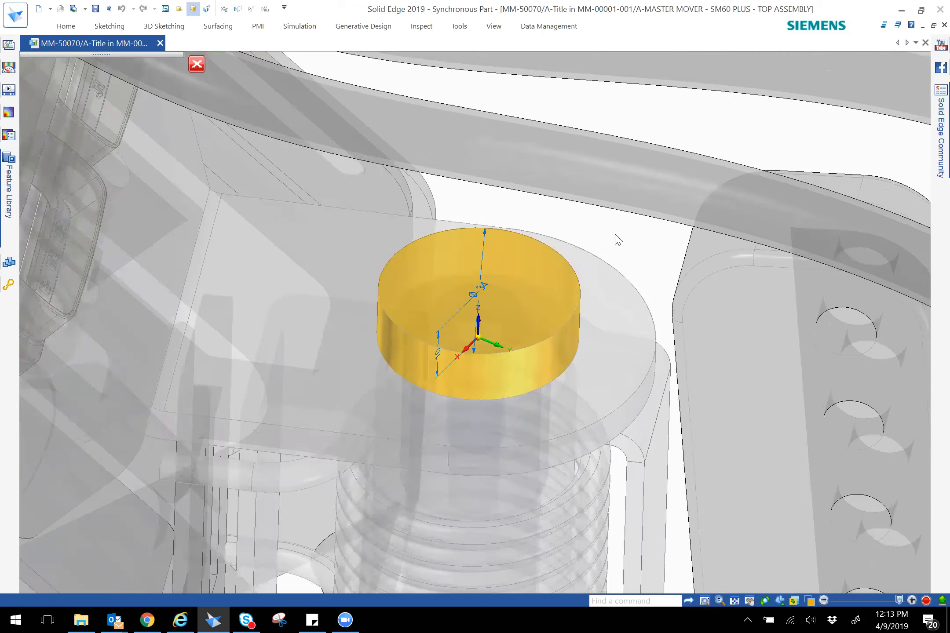
pyautogui.moveTo(618, 240); pyautogui.dragTo(619, 271, button='right')
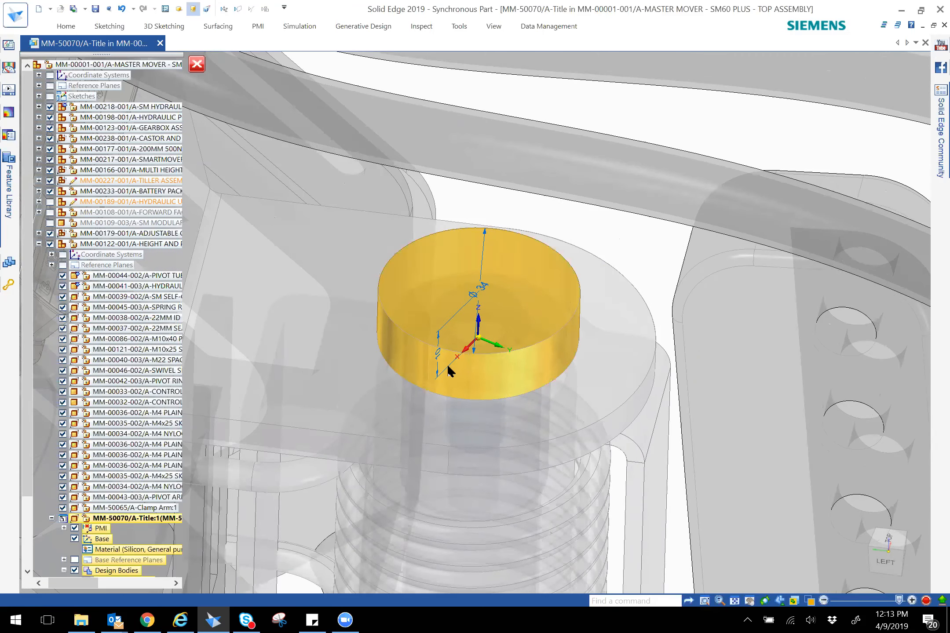
pyautogui.click(545, 339)
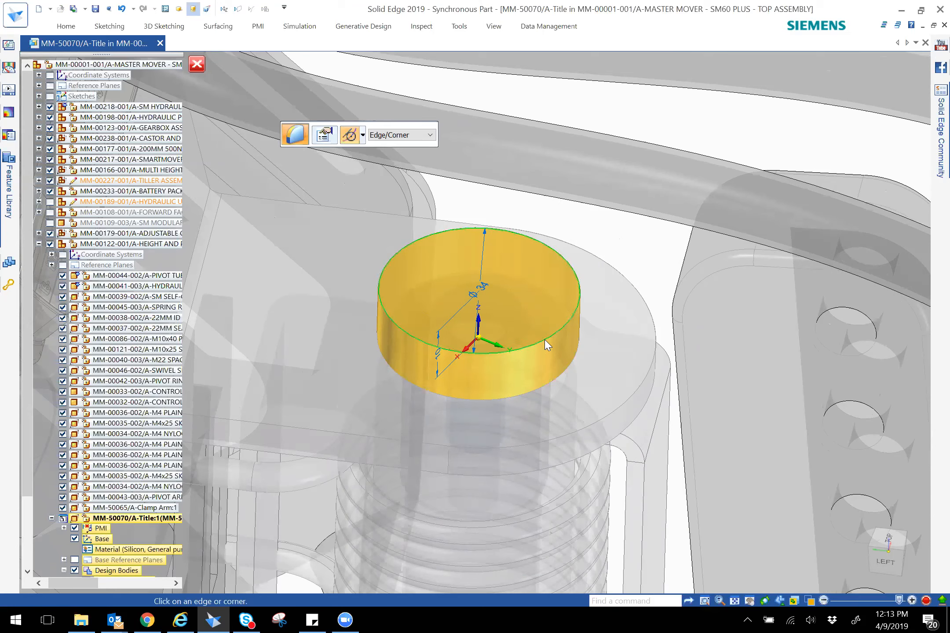
pyautogui.rightClick(528, 223)
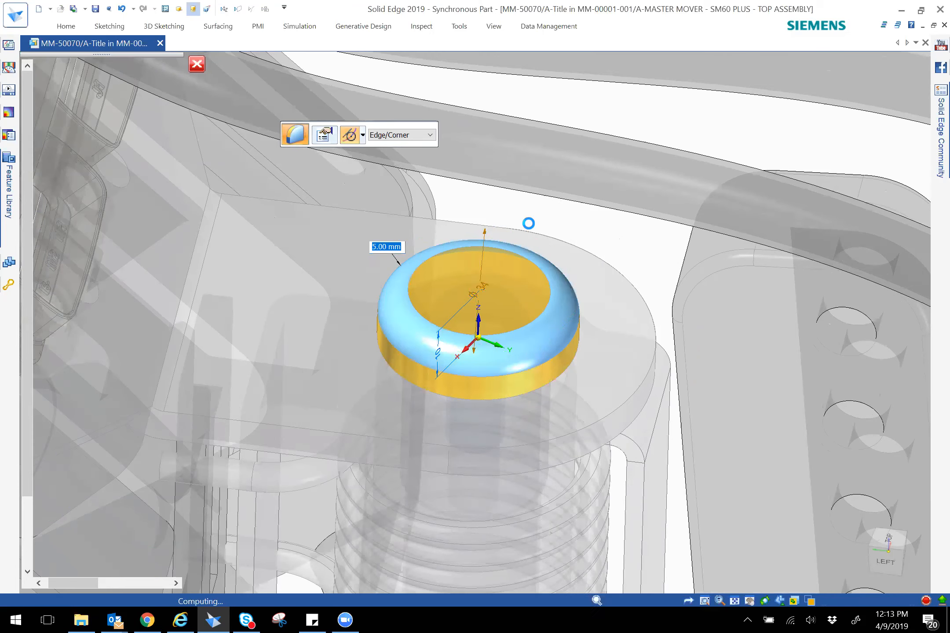
pyautogui.rightClick(586, 223)
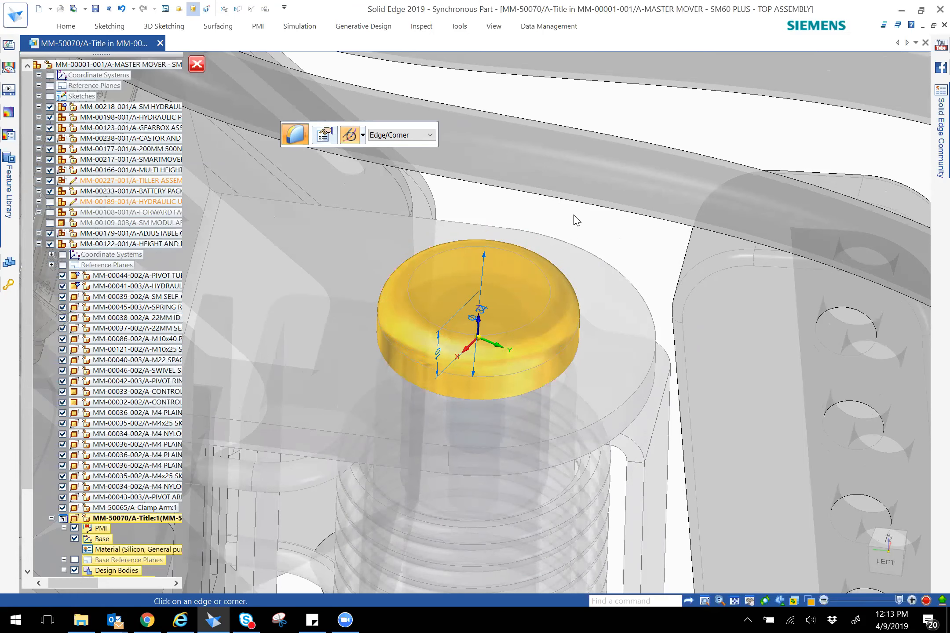
# Step: Hide the new part's PMI dimensions and base coordinate system, and leave the Round command
pyautogui.click(75, 528)
pyautogui.click(75, 538)
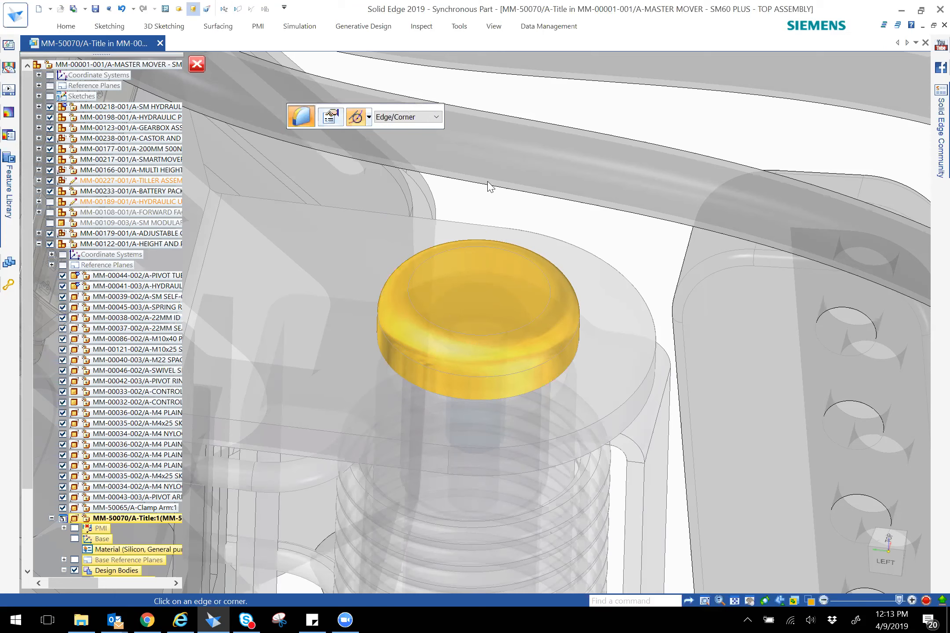
pyautogui.press('Escape')
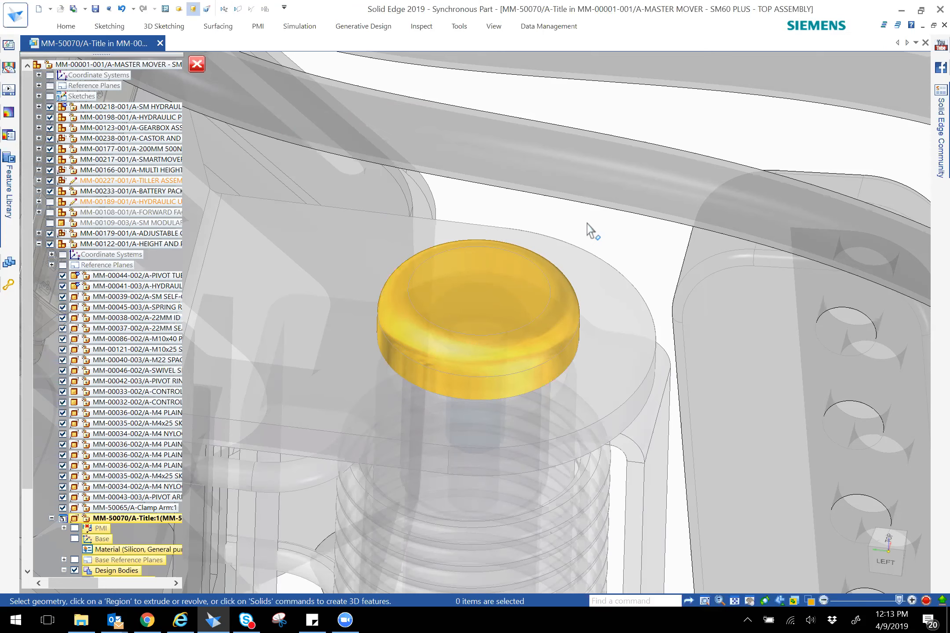
# Step: Subtract the M10x25 screw and the washer beneath its head from the rounded cap body
pyautogui.moveTo(590, 201)
pyautogui.mouseDown(button='middle')
pyautogui.moveTo(594, 187)
pyautogui.moveTo(594, 202)
pyautogui.mouseUp(button='middle')
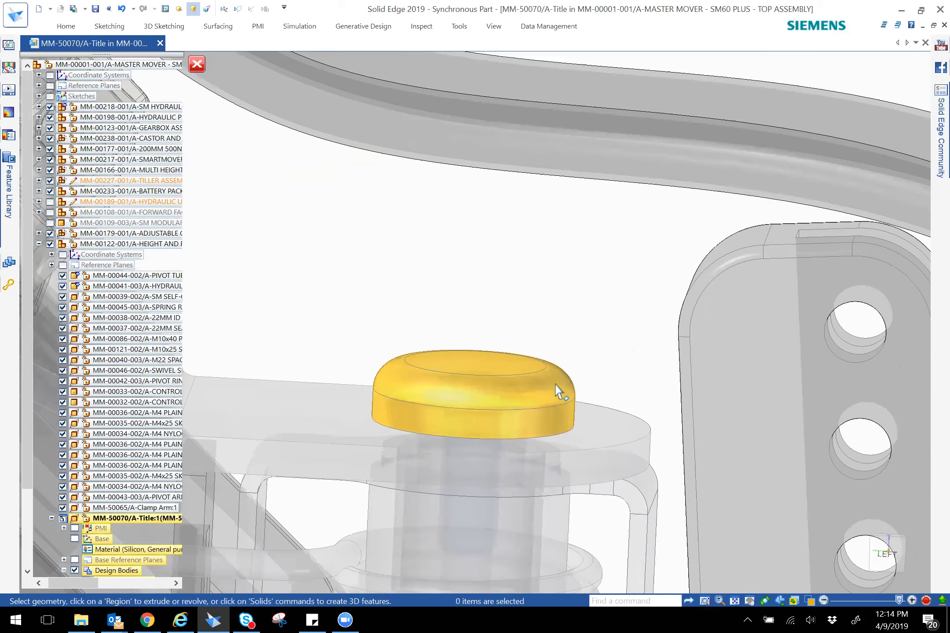
pyautogui.moveTo(585, 323); pyautogui.dragTo(536, 403, button='middle')
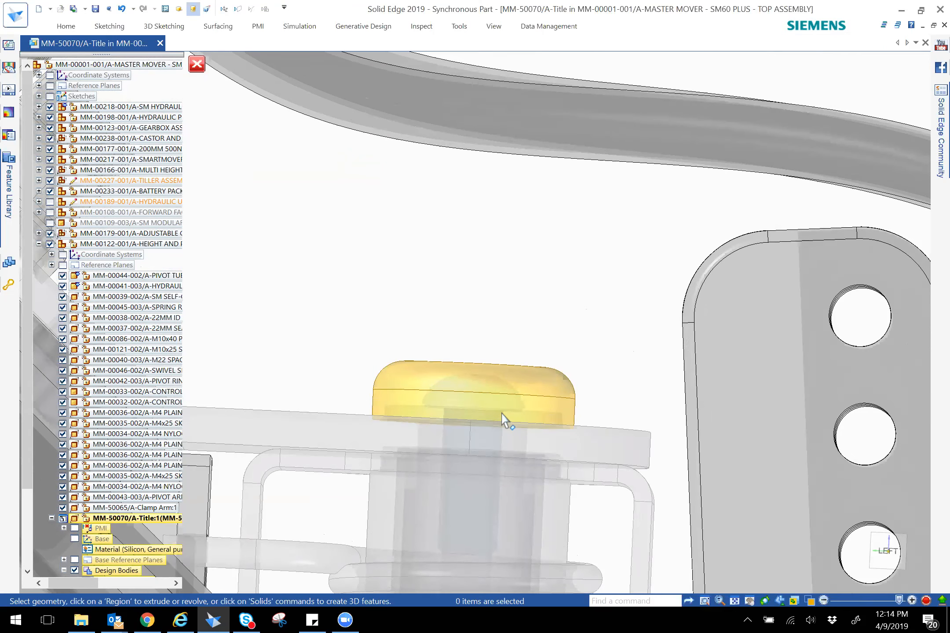
pyautogui.moveTo(559, 299); pyautogui.dragTo(483, 374, button='middle')
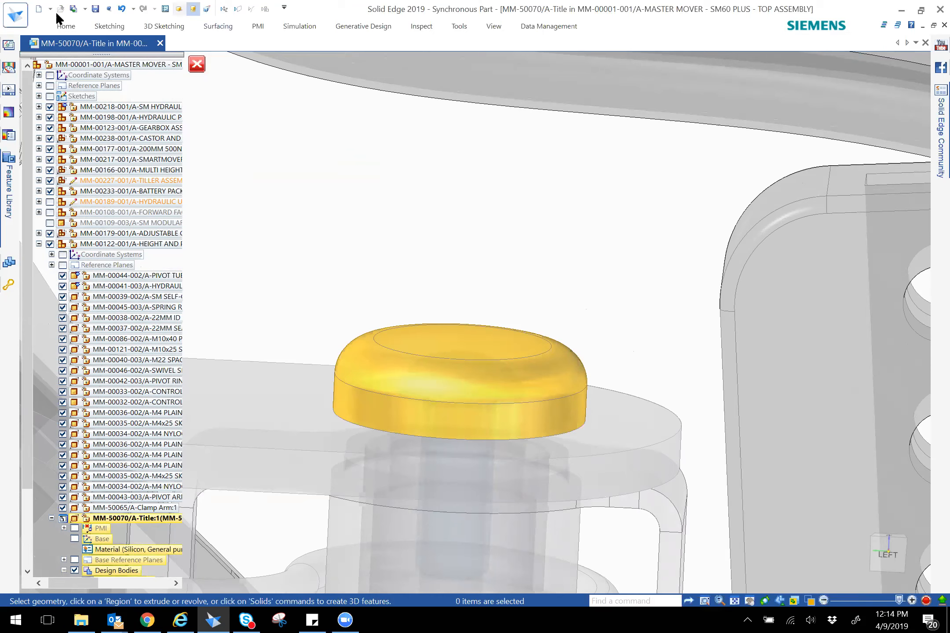
pyautogui.click(66, 26)
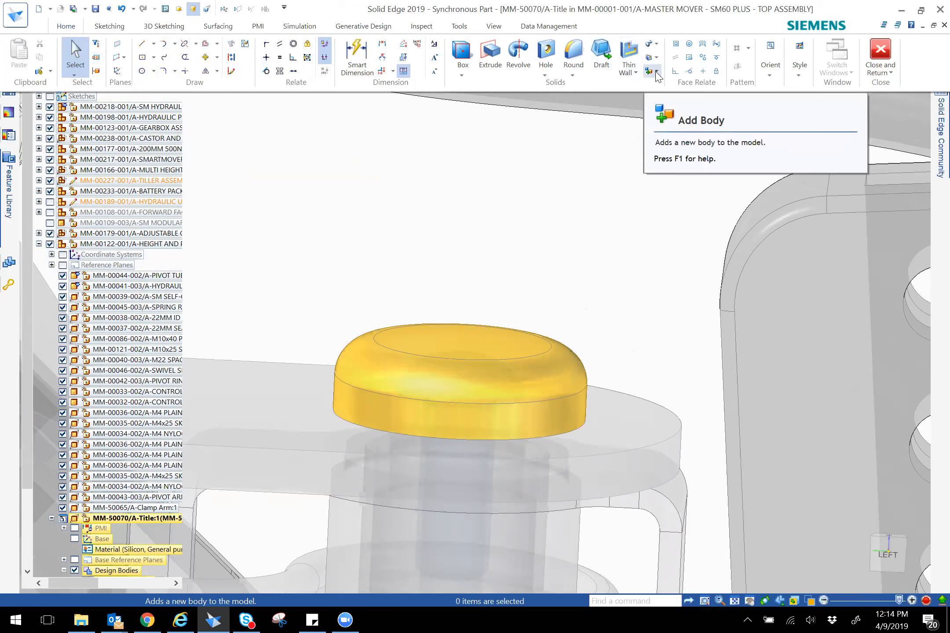
pyautogui.click(657, 73)
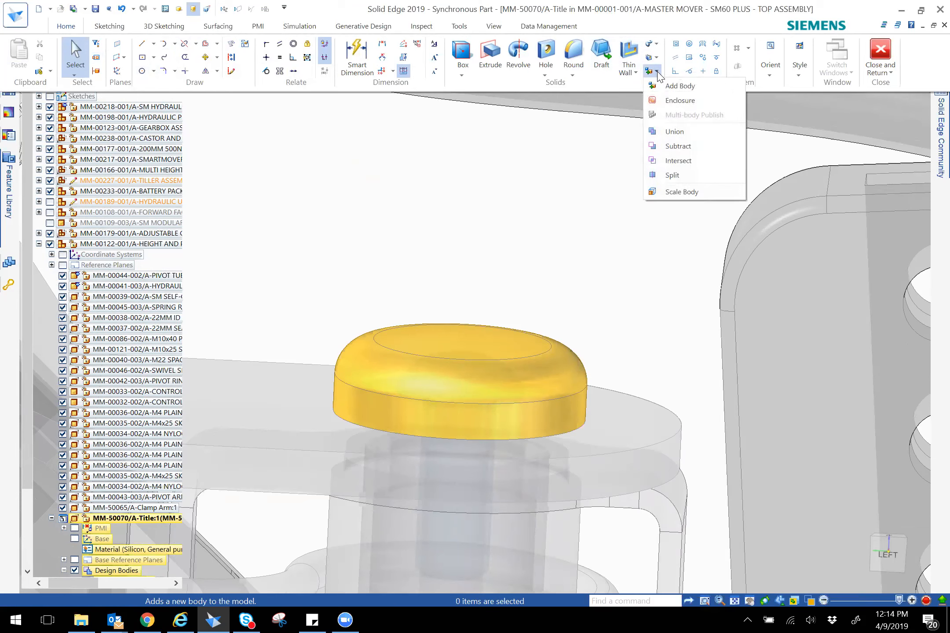
pyautogui.click(686, 149)
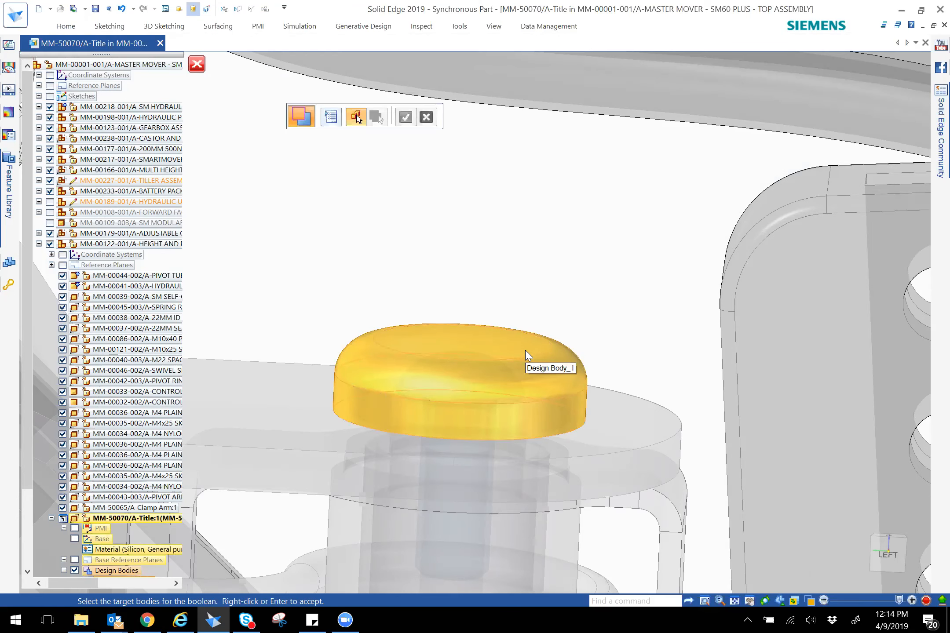
pyautogui.click(527, 353)
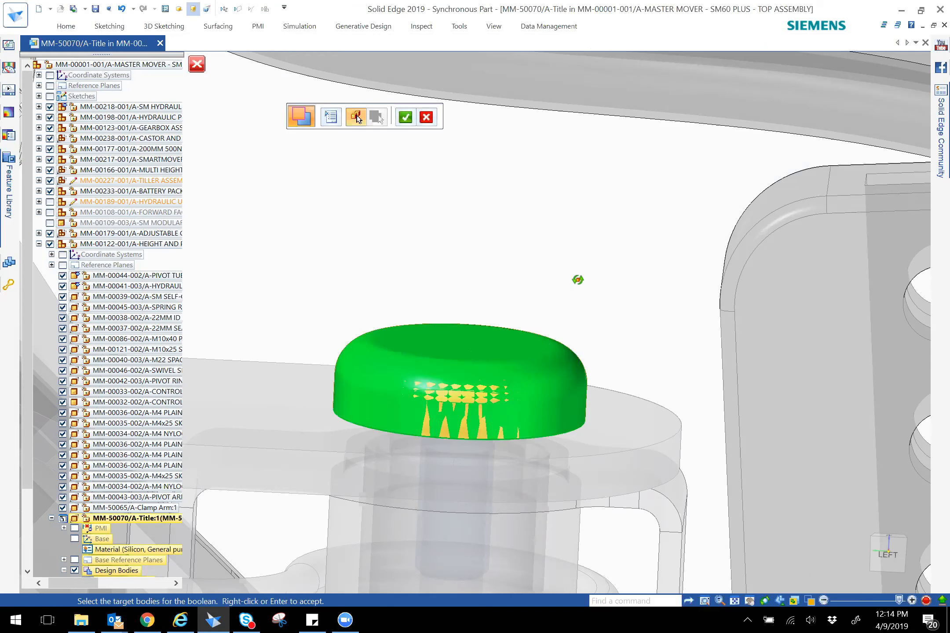
pyautogui.moveTo(583, 278); pyautogui.dragTo(492, 350, button='middle')
pyautogui.rightClick(527, 301)
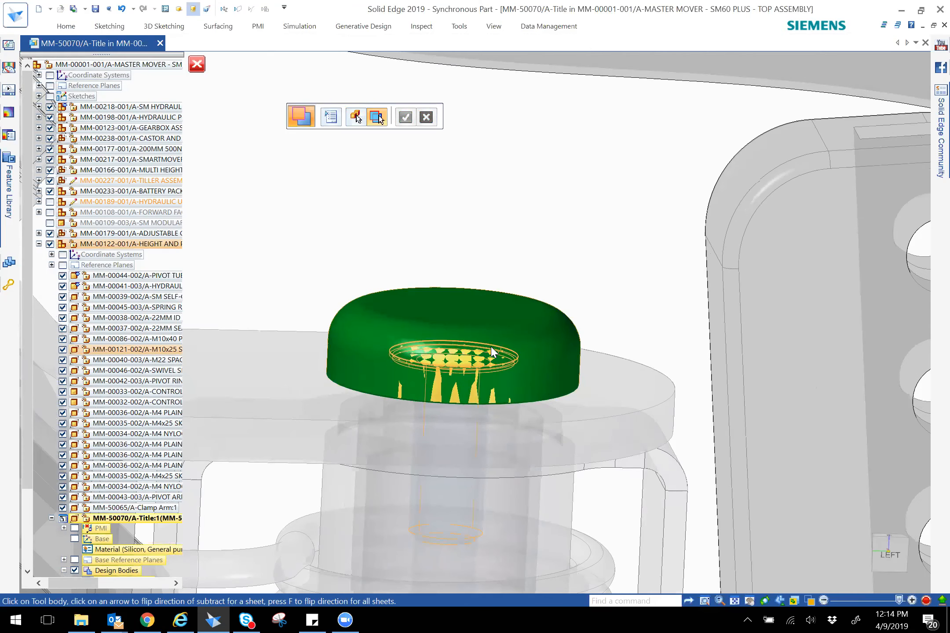
pyautogui.click(517, 358)
pyautogui.click(534, 370)
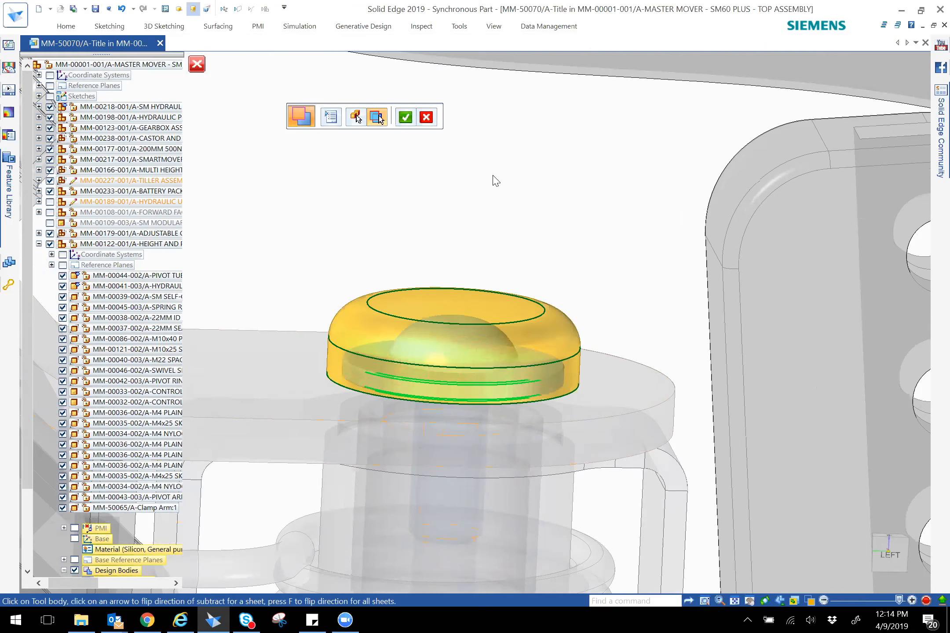
pyautogui.rightClick(477, 184)
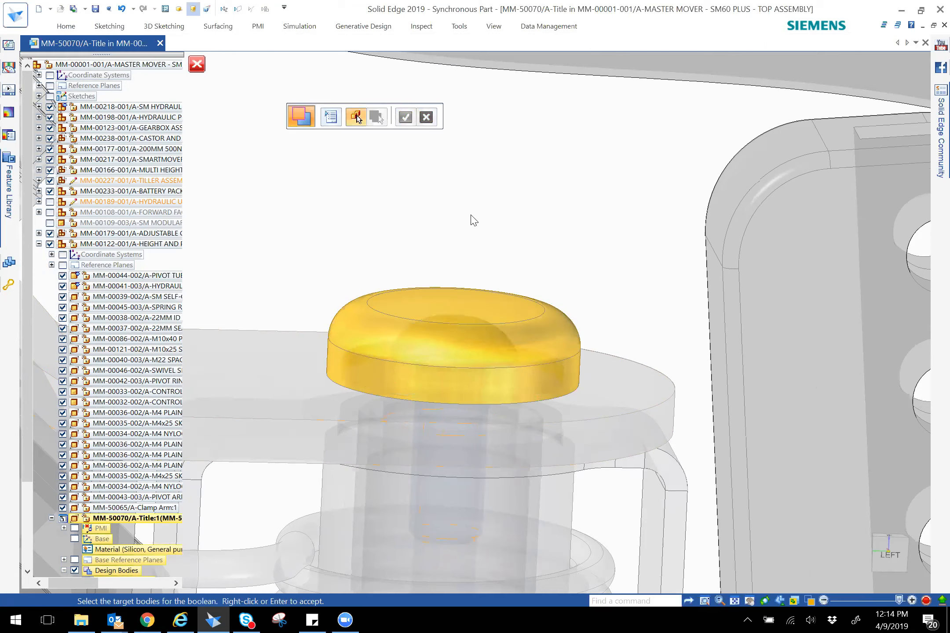
pyautogui.press('Escape')
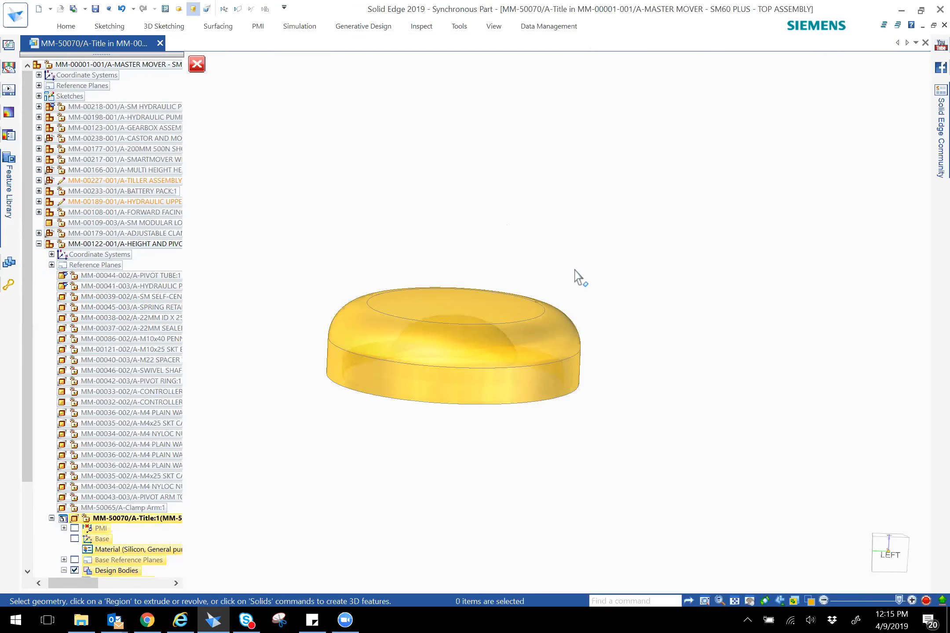
pyautogui.moveTo(623, 387); pyautogui.dragTo(640, 426, button='middle')
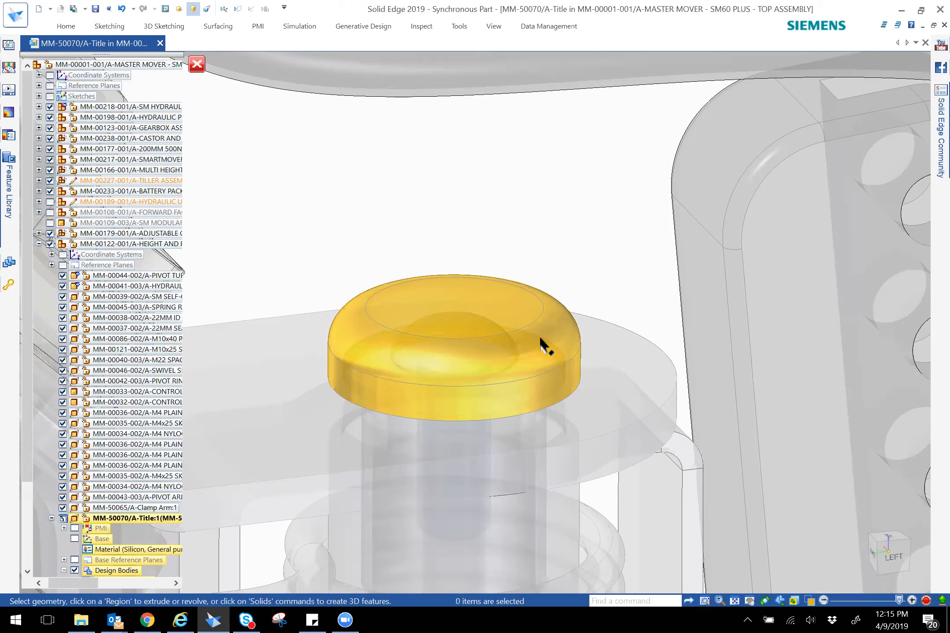
pyautogui.moveTo(537, 283); pyautogui.dragTo(537, 318, button='middle')
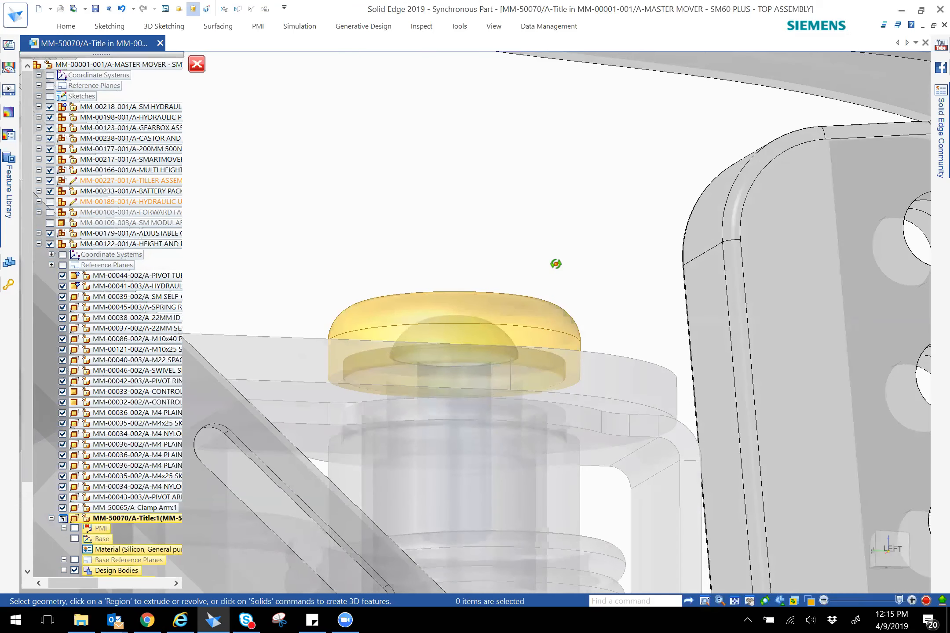
pyautogui.moveTo(557, 284); pyautogui.dragTo(555, 224, button='middle')
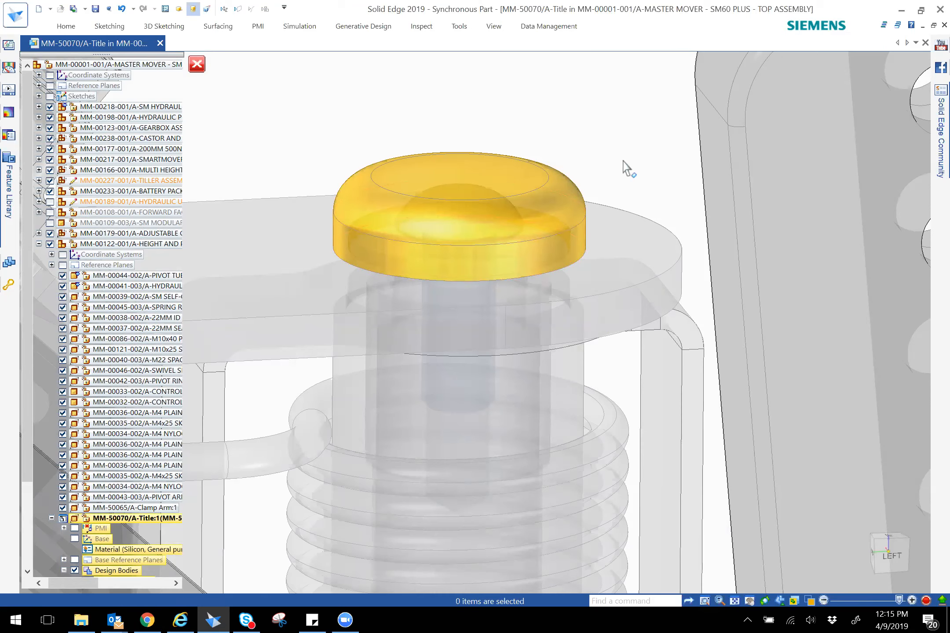
pyautogui.scroll(-1, 623, 166)
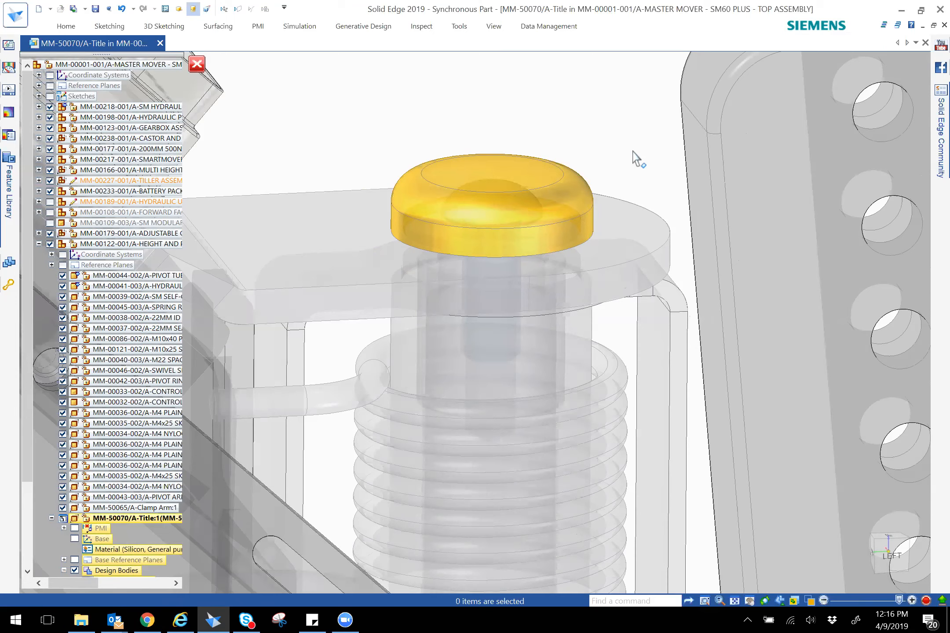
# Step: Examine the hollowed cap on its own with the surrounding assembly hidden, and show the surrounding components again
pyautogui.moveTo(611, 126); pyautogui.dragTo(629, 151, button='middle')
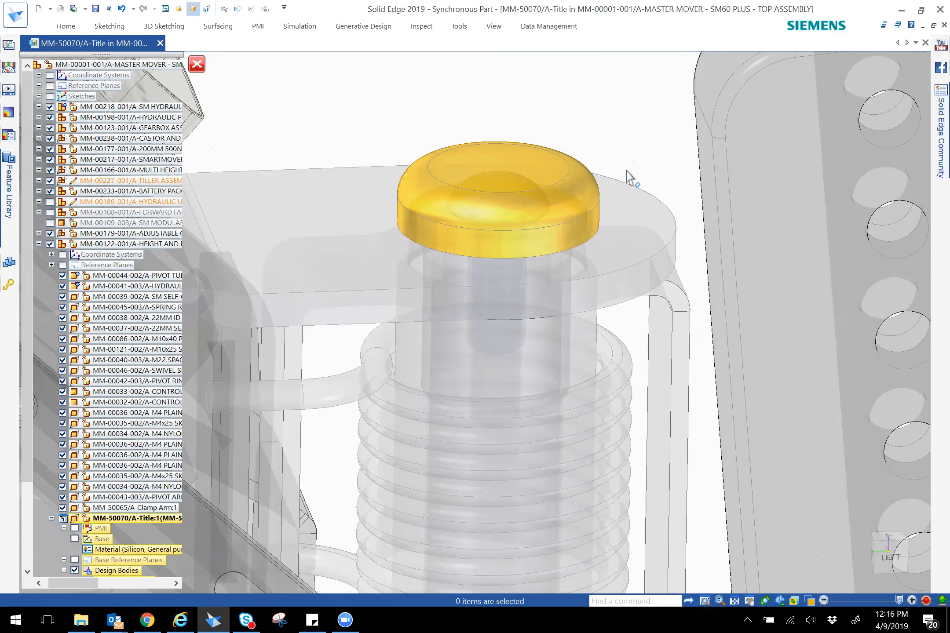
pyautogui.hotkey('ctrl', 'shift', 'h')
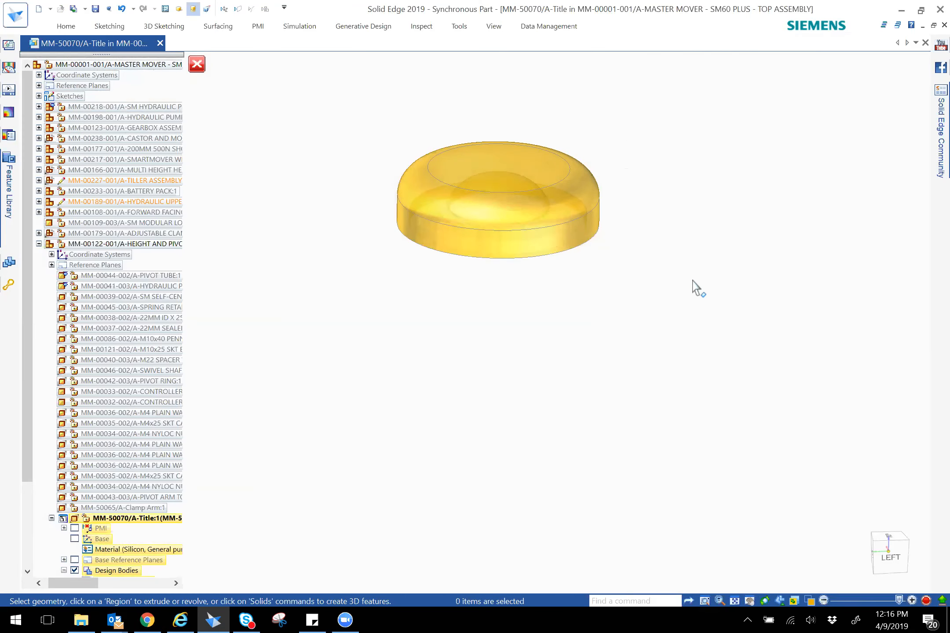
pyautogui.moveTo(693, 193); pyautogui.dragTo(653, 299, button='middle')
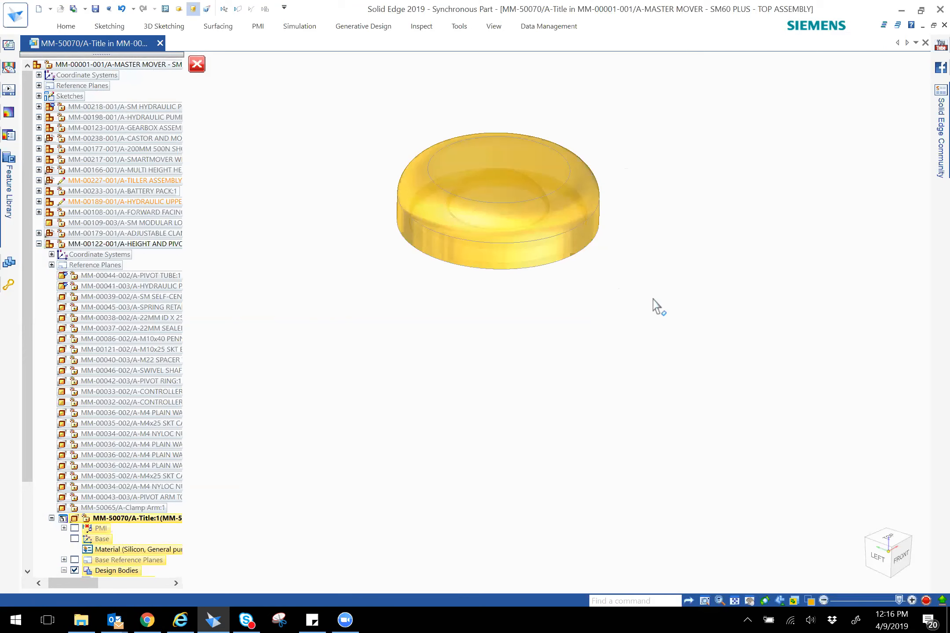
pyautogui.scroll(-2, 640, 333)
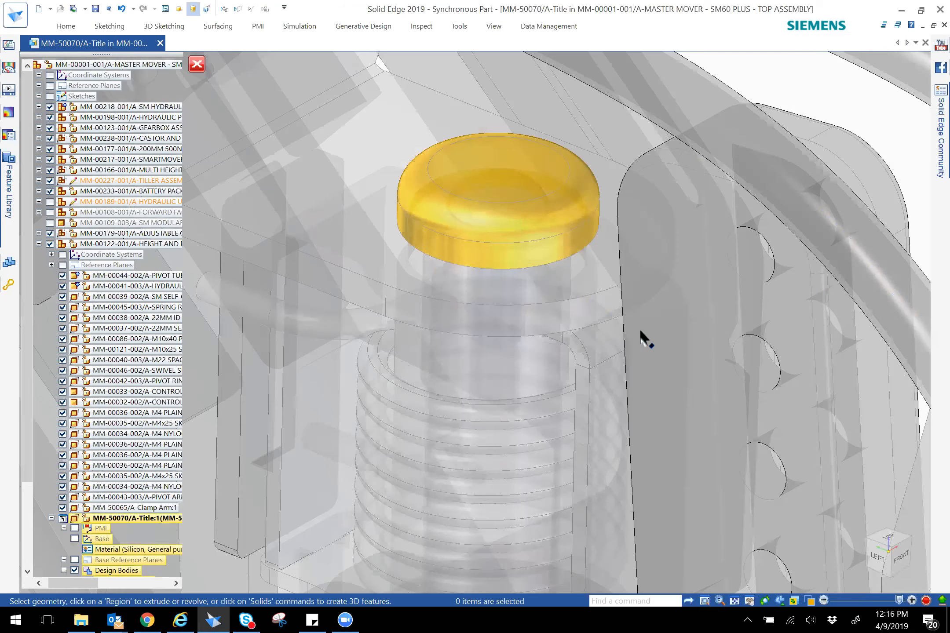
pyautogui.moveTo(687, 274); pyautogui.dragTo(395, 132, button='middle')
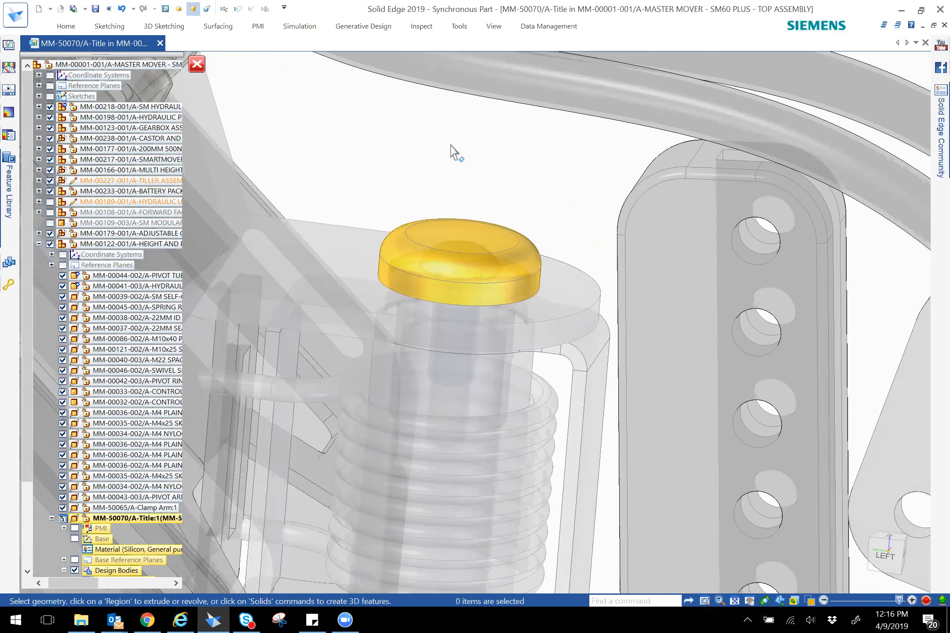
pyautogui.scroll(-1, 435, 154)
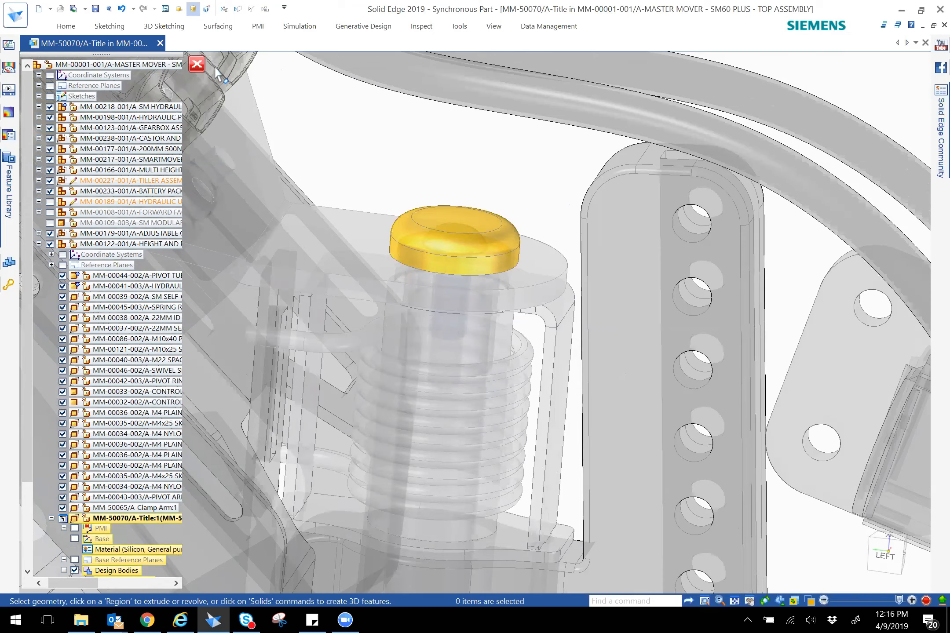
# Step: Leave in-place editing of the cap and of the height and pivot assembly to return to the top-level assembly
pyautogui.click(198, 65)
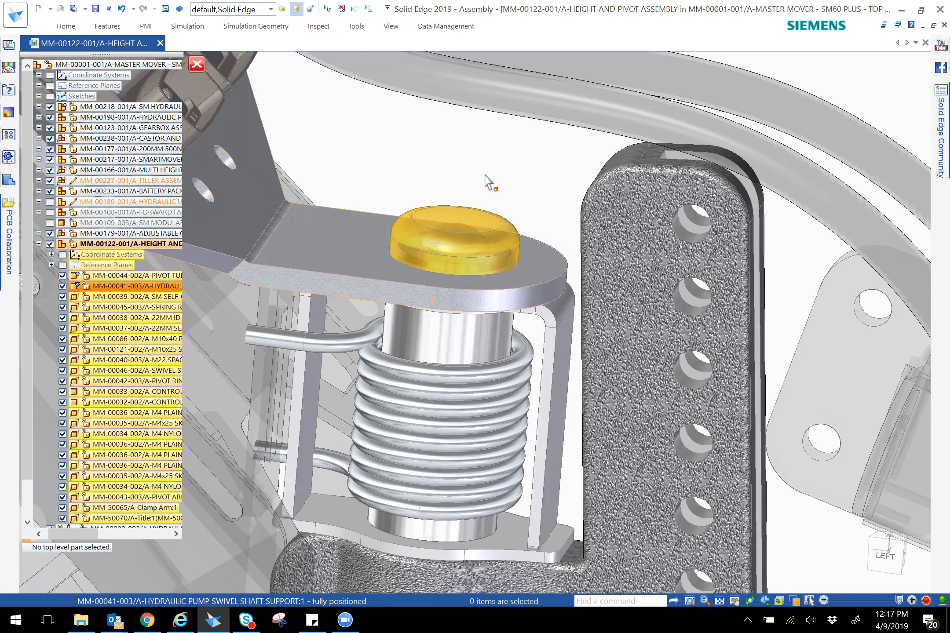
pyautogui.click(199, 63)
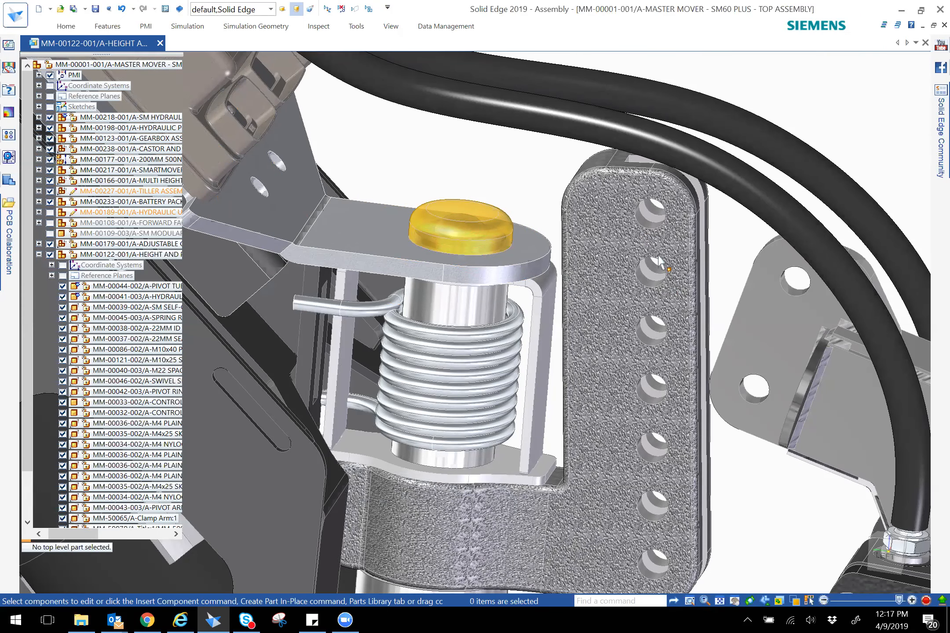
pyautogui.scroll(-1, 705, 205)
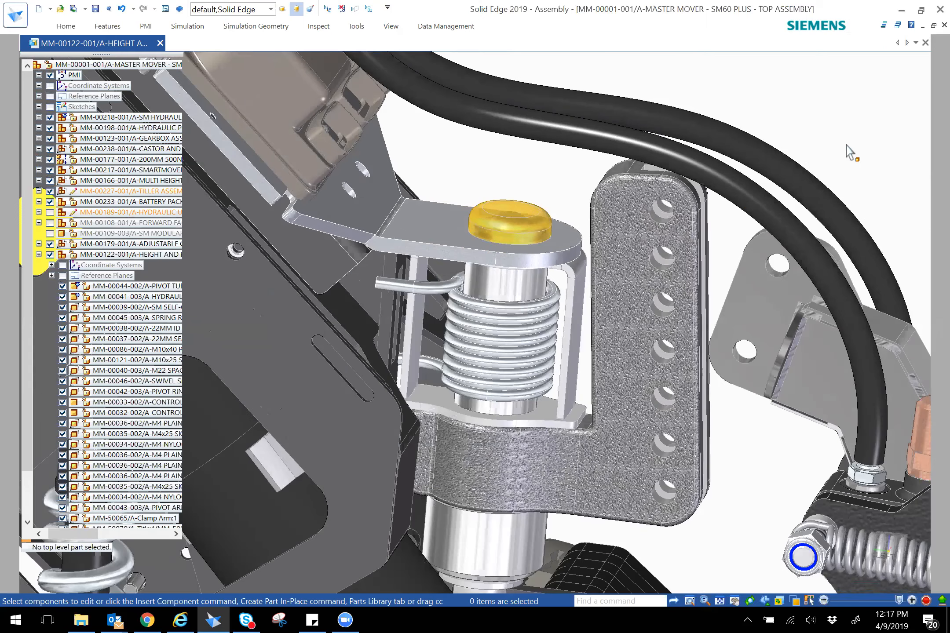
# Step: Assemble the MM-00179 adjustable clamp to the clamp arm, aligning its bracket's lower hole with the arm's third hole from the top
pyautogui.keyDown('shift'); pyautogui.moveTo(849, 152); pyautogui.dragTo(690, 127, button='middle'); pyautogui.keyUp('shift')
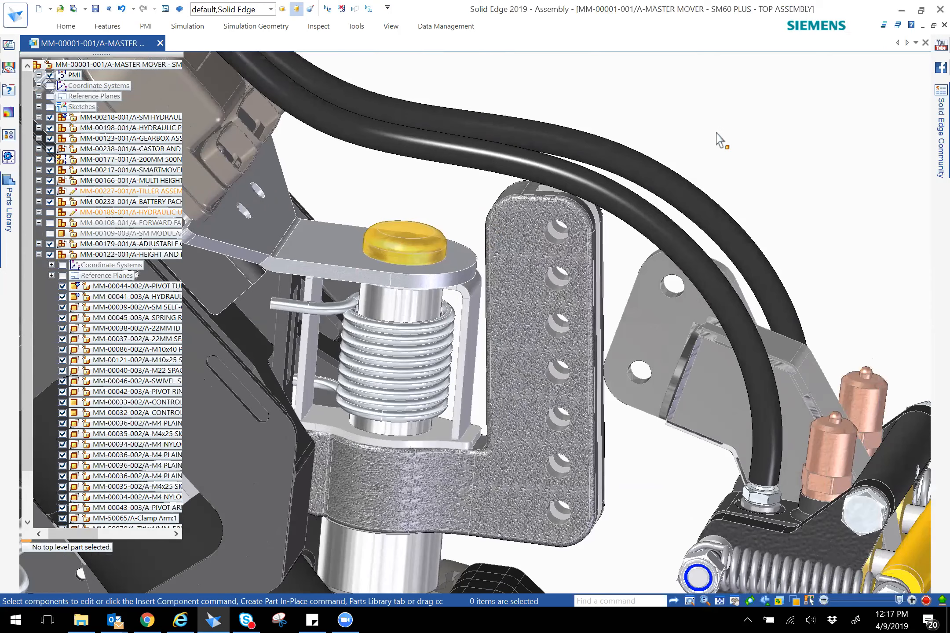
pyautogui.rightClick(721, 139)
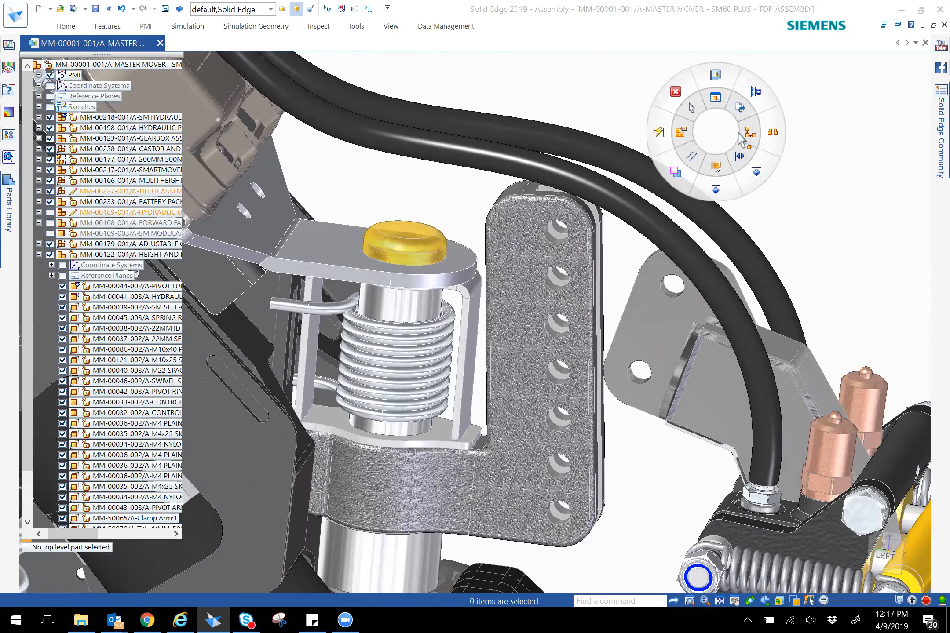
pyautogui.click(748, 137)
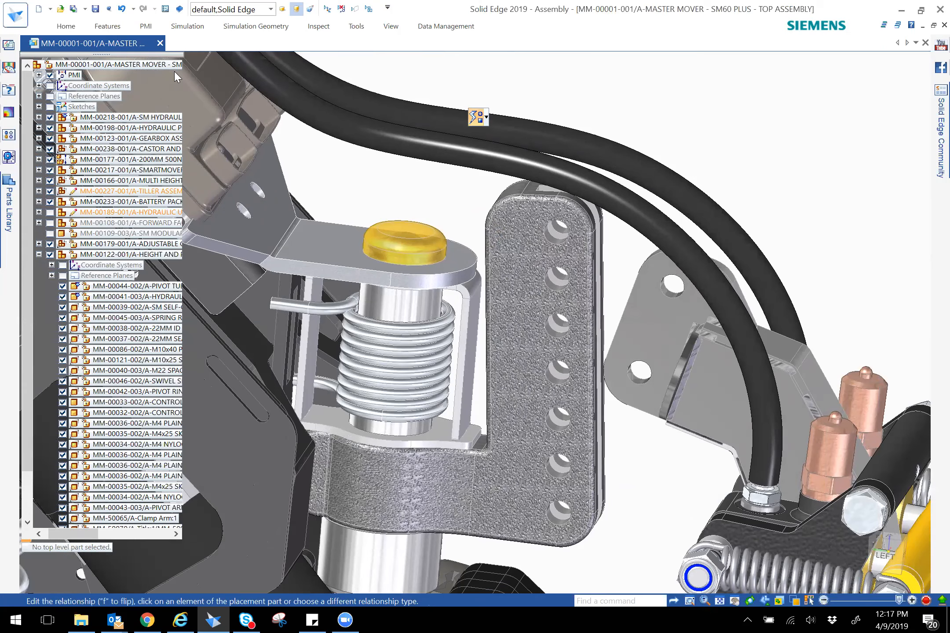
pyautogui.click(67, 27)
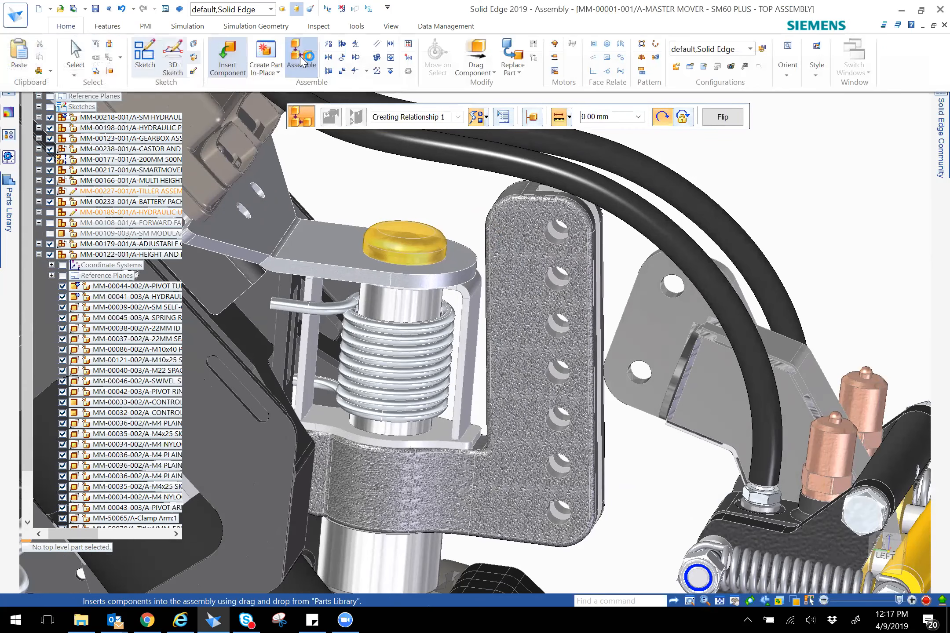
pyautogui.click(779, 184)
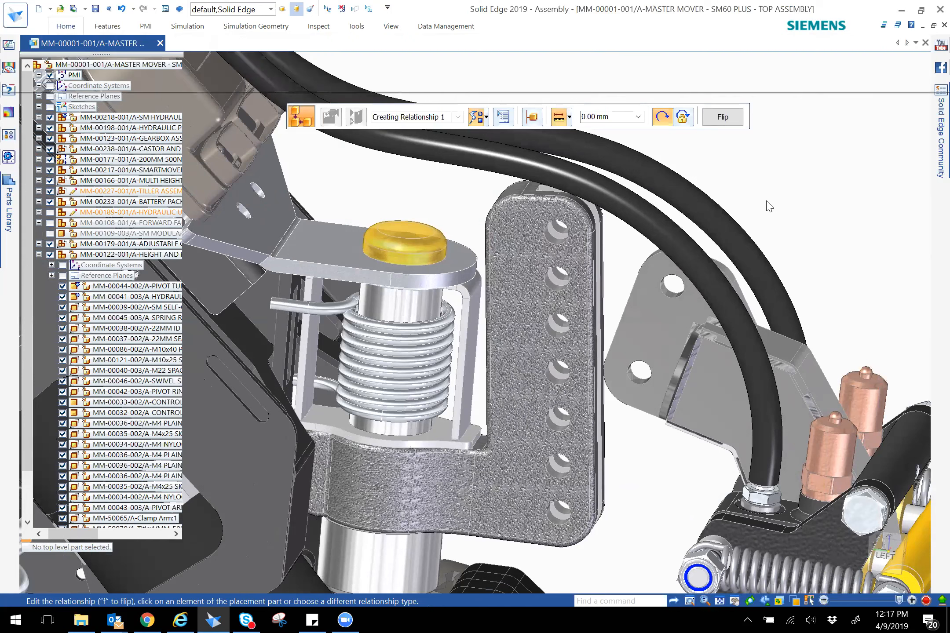
pyautogui.click(633, 378)
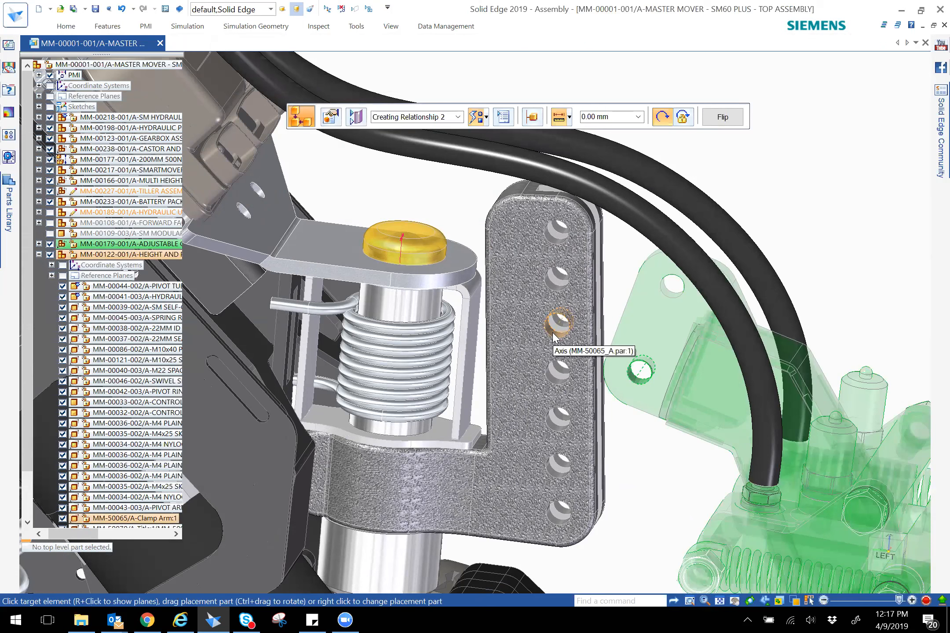
pyautogui.moveTo(651, 335); pyautogui.dragTo(594, 246)
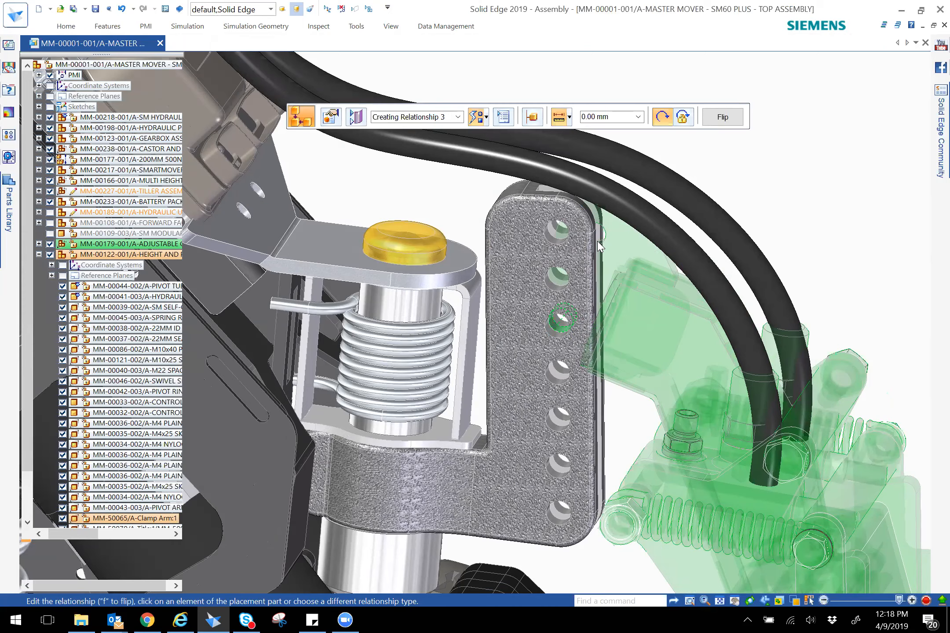
# Step: Align the bracket's upper hole with the clamp arm's topmost hole and leave the Assemble command
pyautogui.scroll(2, 601, 263)
pyautogui.scroll(2, 602, 259)
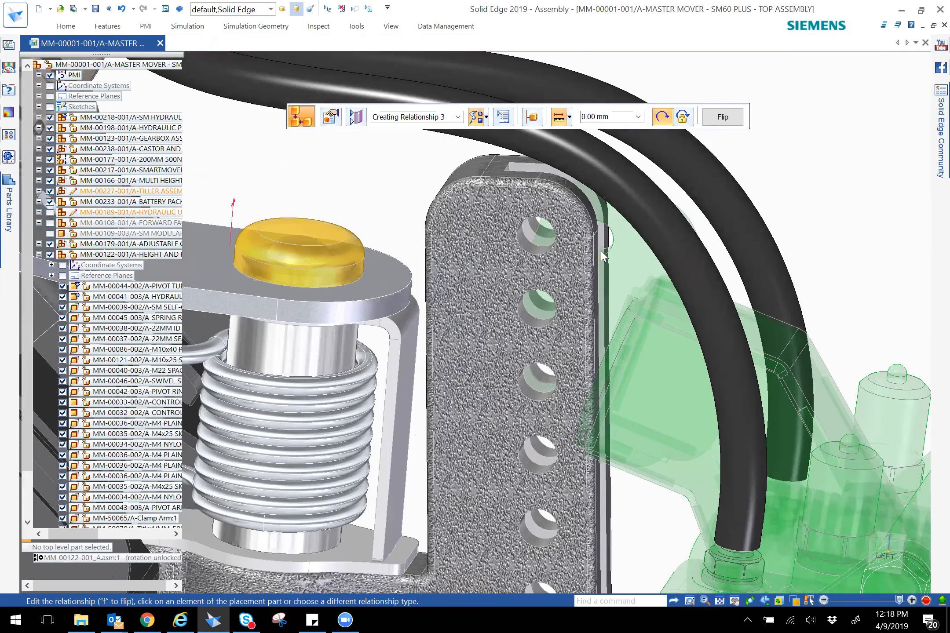
pyautogui.click(526, 247)
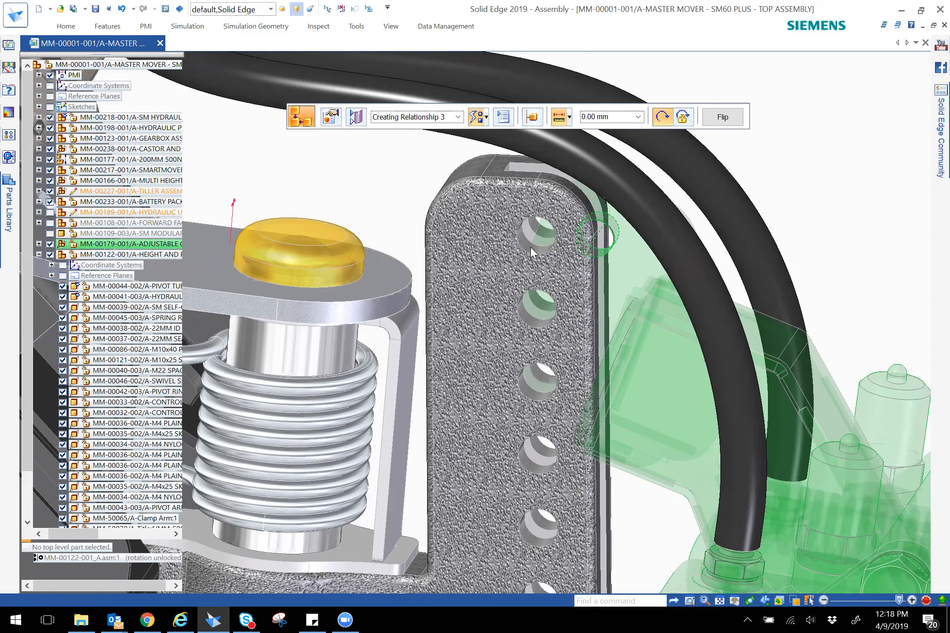
pyautogui.click(533, 254)
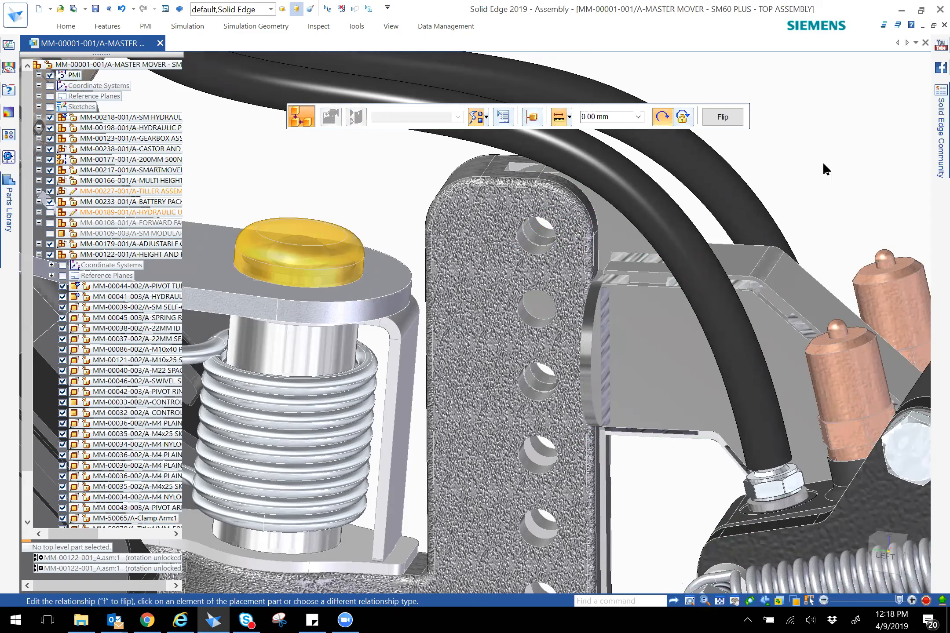
pyautogui.press('Escape')
# Step: Edit the MM-00238 castor and mount subassembly in place and hide the surrounding components
pyautogui.moveTo(826, 159); pyautogui.dragTo(742, 179, button='middle')
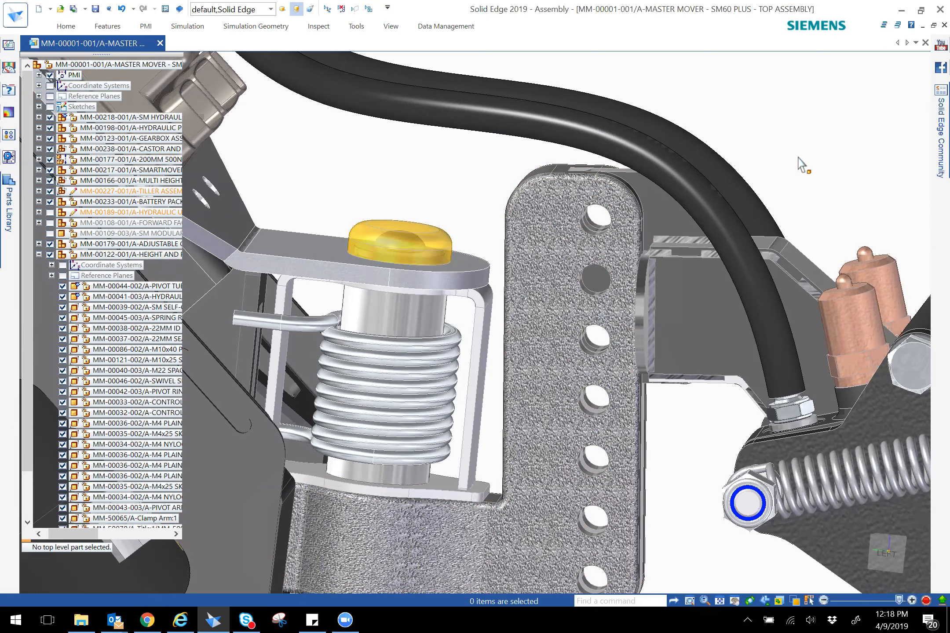
pyautogui.moveTo(803, 156); pyautogui.dragTo(804, 183, button='middle')
pyautogui.scroll(-2, 804, 184)
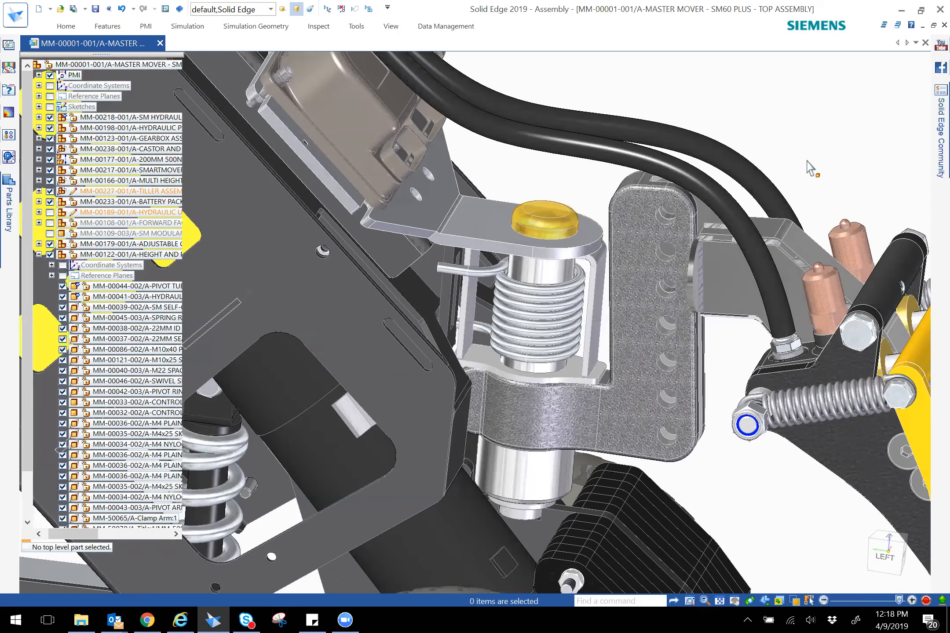
pyautogui.scroll(-2, 807, 160)
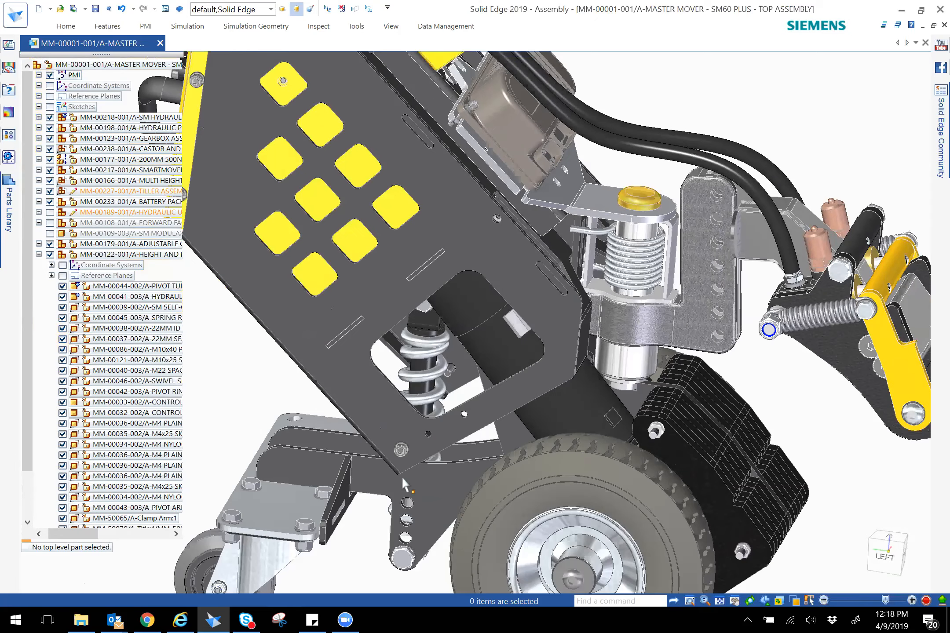
pyautogui.scroll(-2, 301, 416)
pyautogui.moveTo(314, 415); pyautogui.dragTo(408, 400, button='middle')
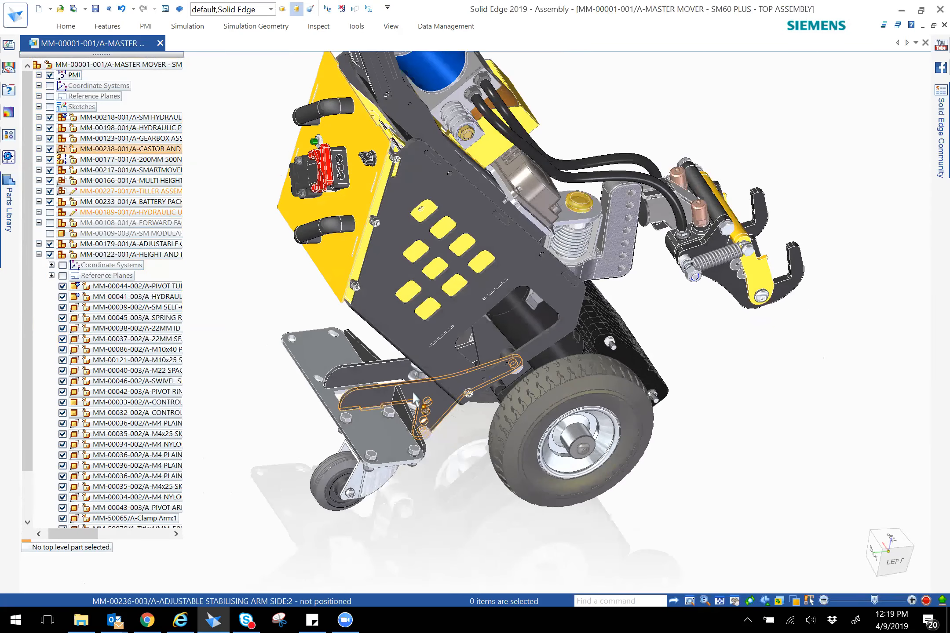
pyautogui.rightClick(377, 426)
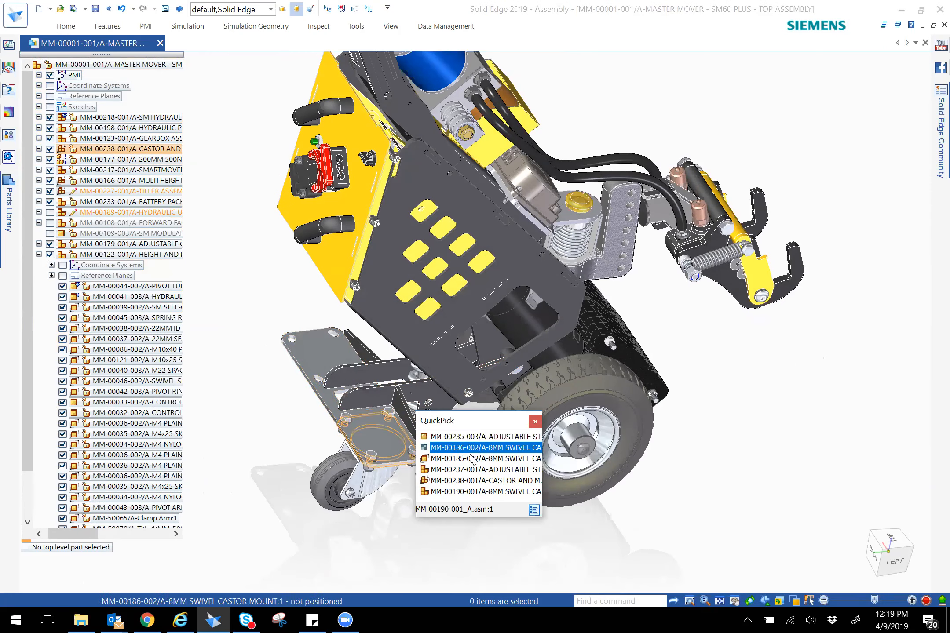
pyautogui.click(469, 482)
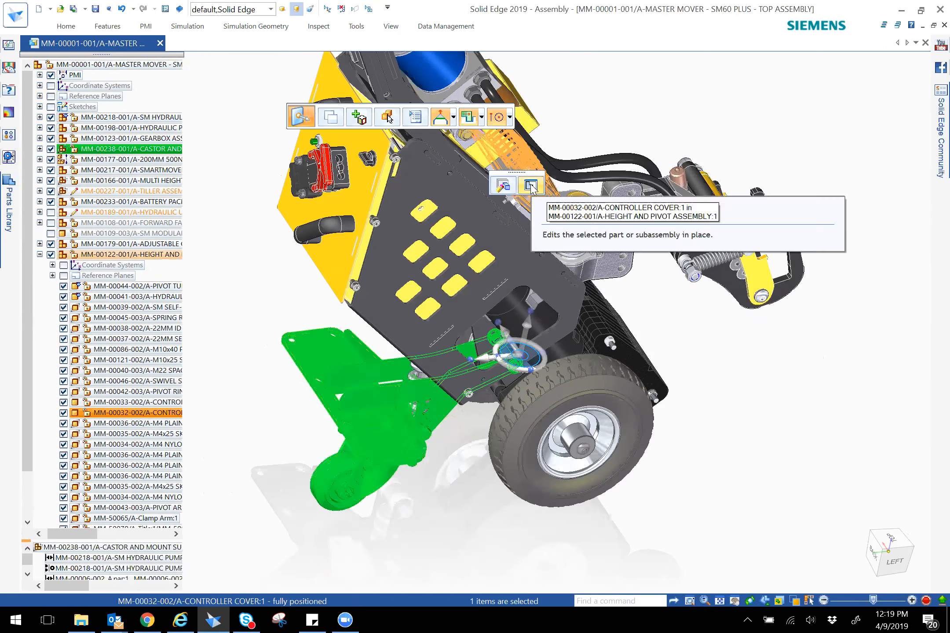
pyautogui.click(531, 187)
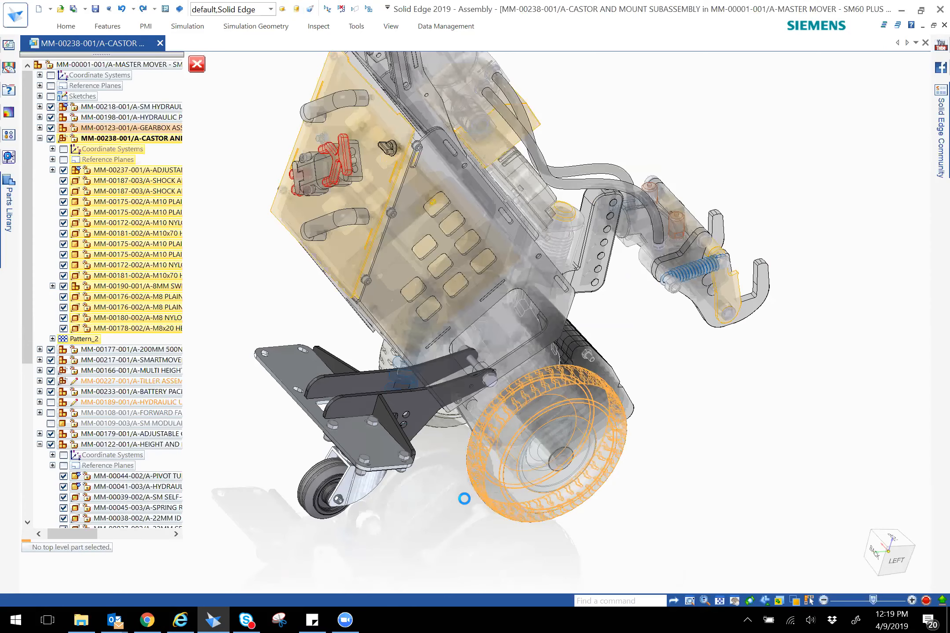
pyautogui.hotkey('ctrl', 'shift', 'h')
pyautogui.hotkey('ctrl', 't')
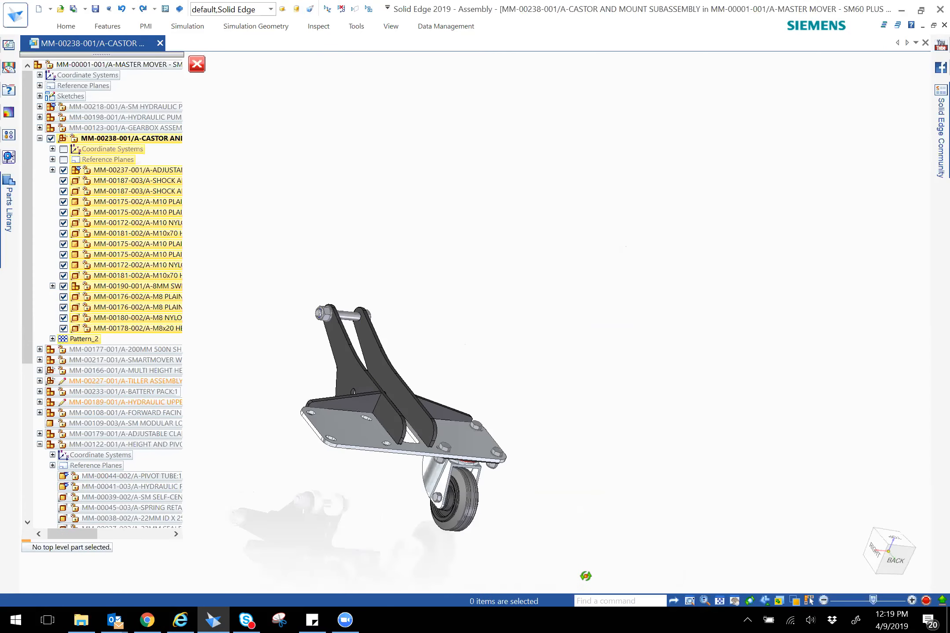
# Step: Select the existing castor together with its mounting bolts, washers and nuts in a top view of the castor plate
pyautogui.moveTo(711, 292); pyautogui.dragTo(748, 334, button='middle')
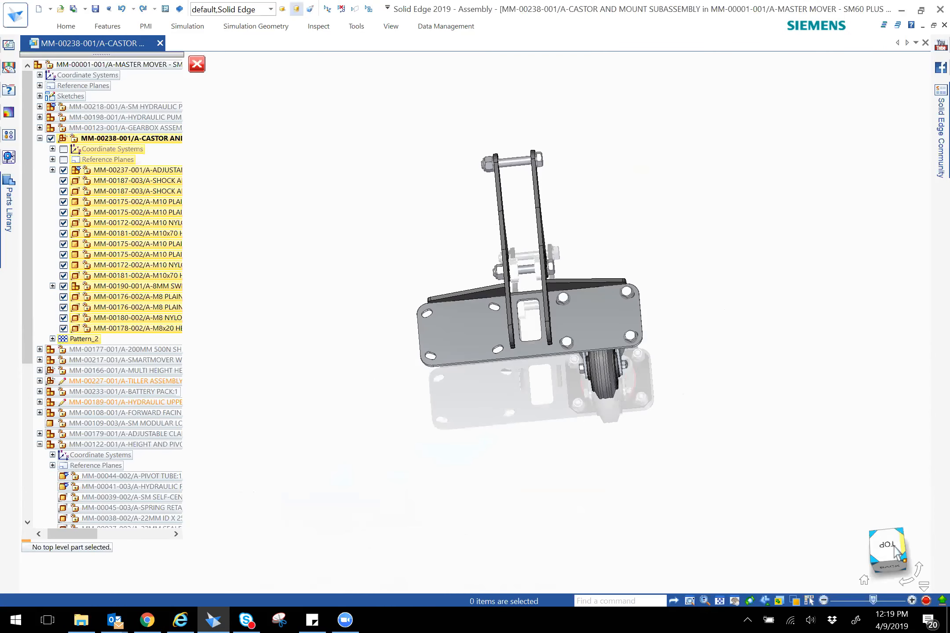
pyautogui.hotkey('ctrl', 't')
pyautogui.keyDown('shift'); pyautogui.moveTo(765, 396); pyautogui.dragTo(760, 328, button='middle'); pyautogui.keyUp('shift')
pyautogui.moveTo(751, 527); pyautogui.dragTo(520, 268)
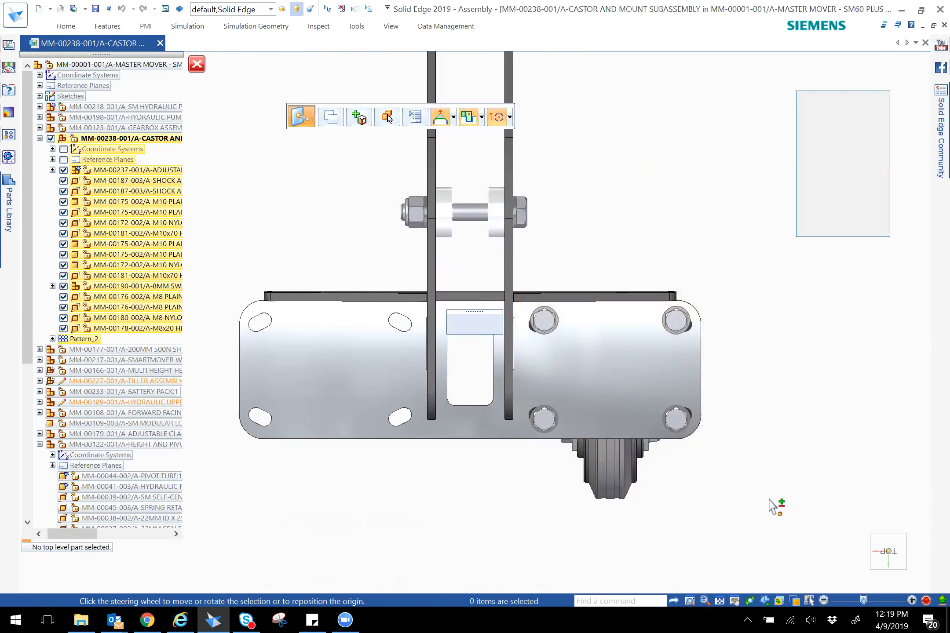
pyautogui.moveTo(766, 470); pyautogui.dragTo(531, 422, button='middle')
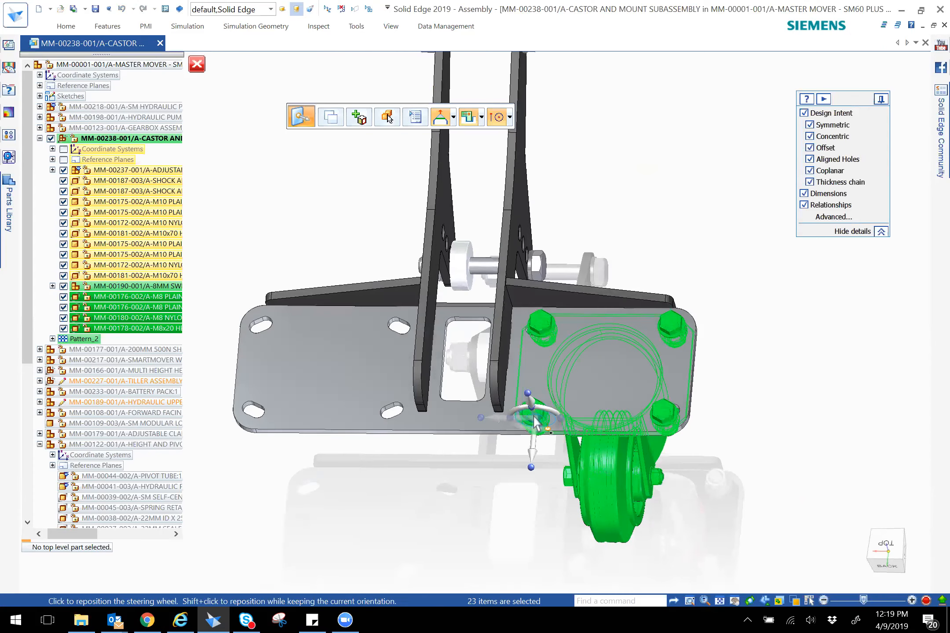
# Step: Place the steering wheel on the castor's inner rear bolt and point its primary axis toward the plate's empty slots
pyautogui.click(541, 413)
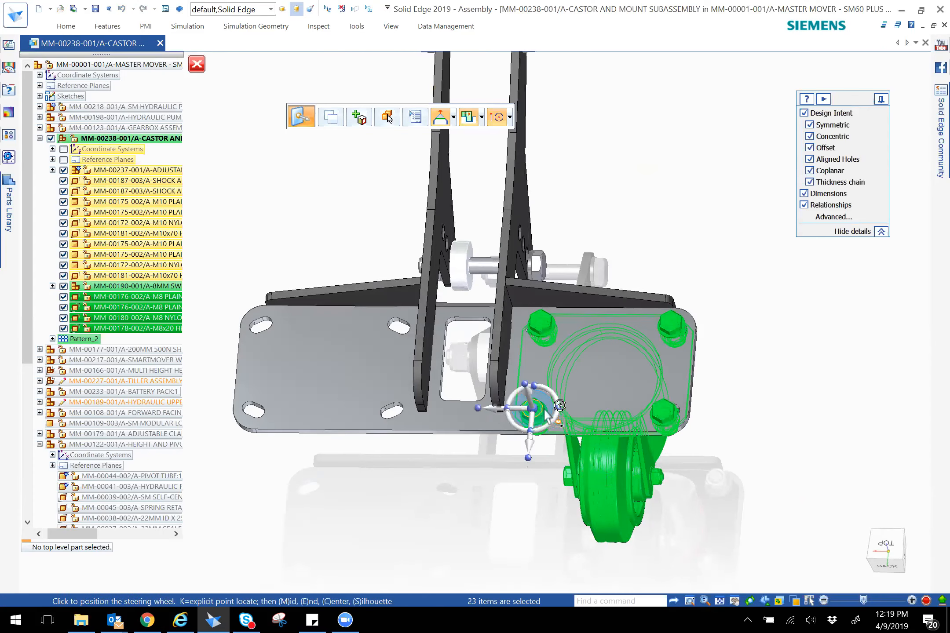
pyautogui.click(546, 413)
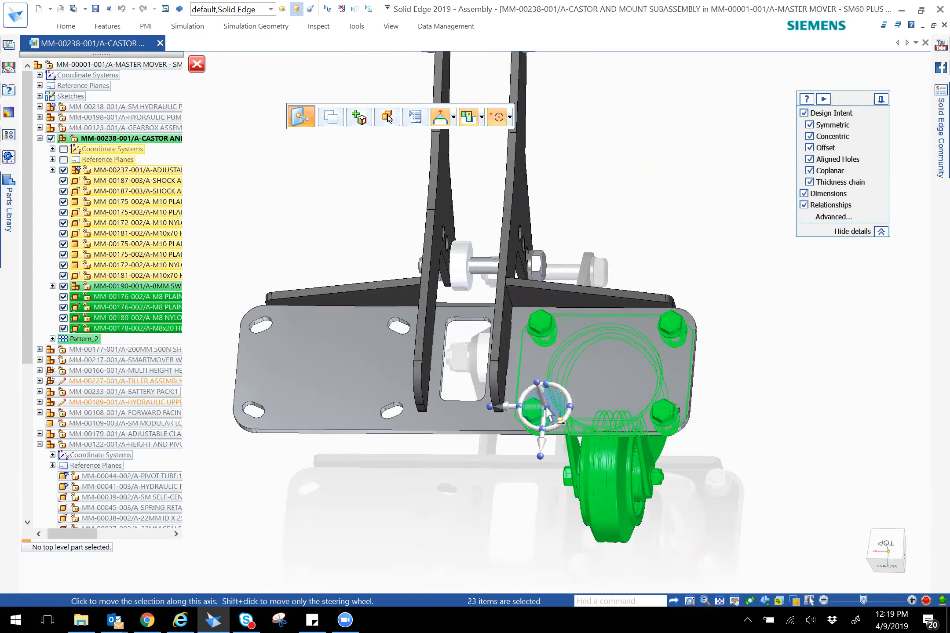
pyautogui.click(546, 408)
pyautogui.click(548, 414)
pyautogui.click(548, 413)
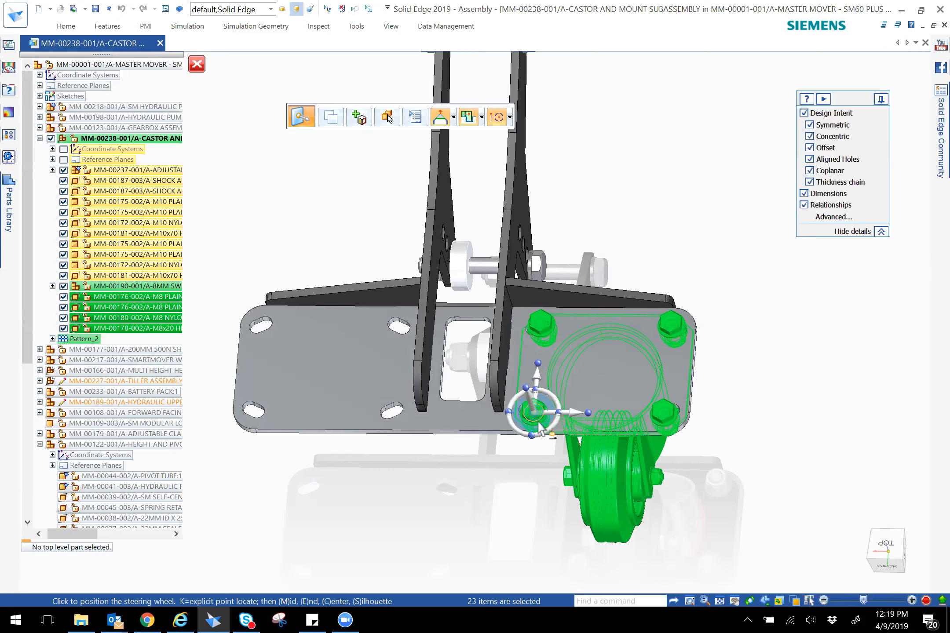
pyautogui.click(534, 413)
pyautogui.click(509, 412)
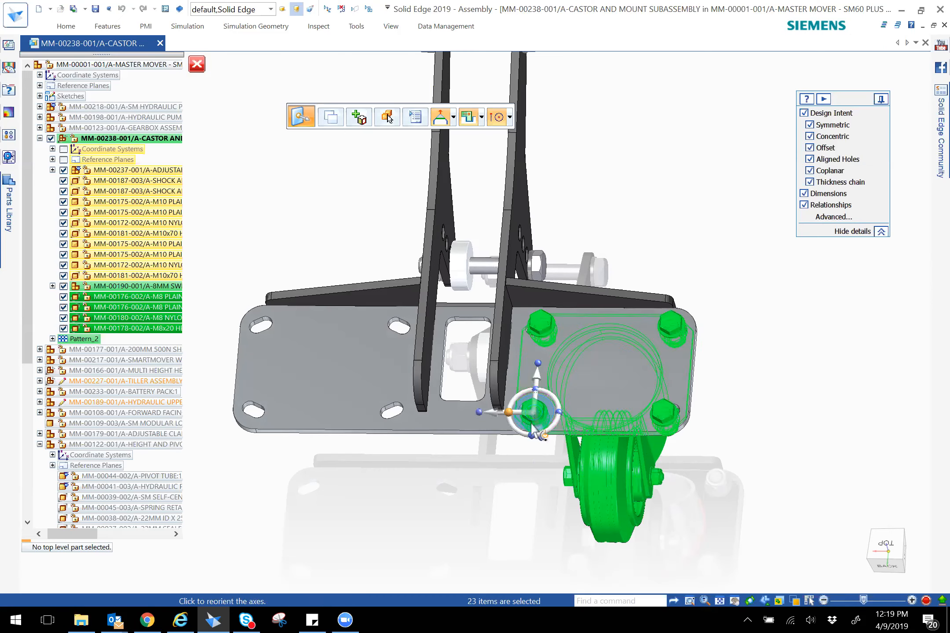
# Step: Copy the castor and its fasteners about 171 mm along the plate onto the four empty slots
pyautogui.click(497, 414)
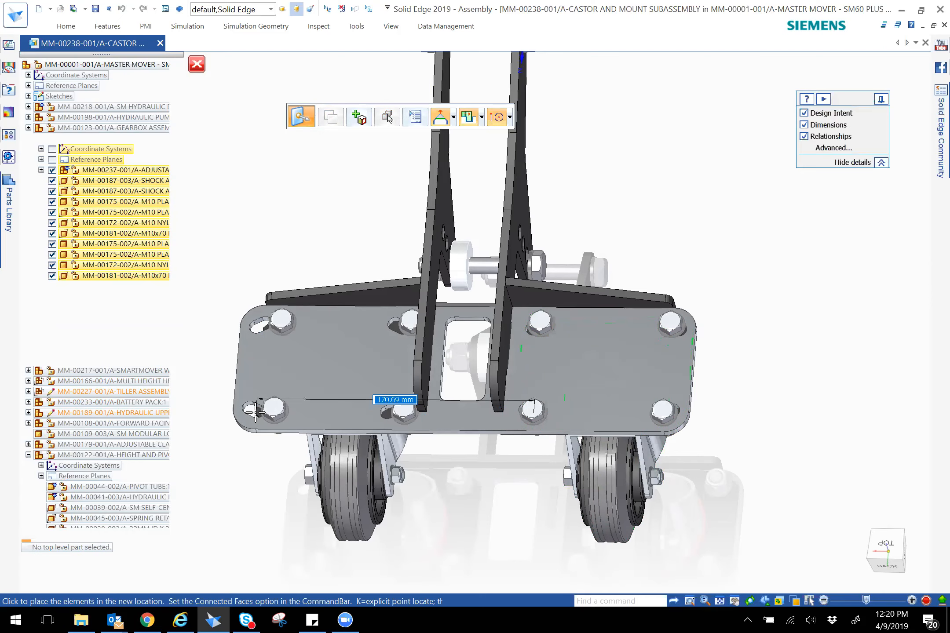
pyautogui.scroll(1, 258, 412)
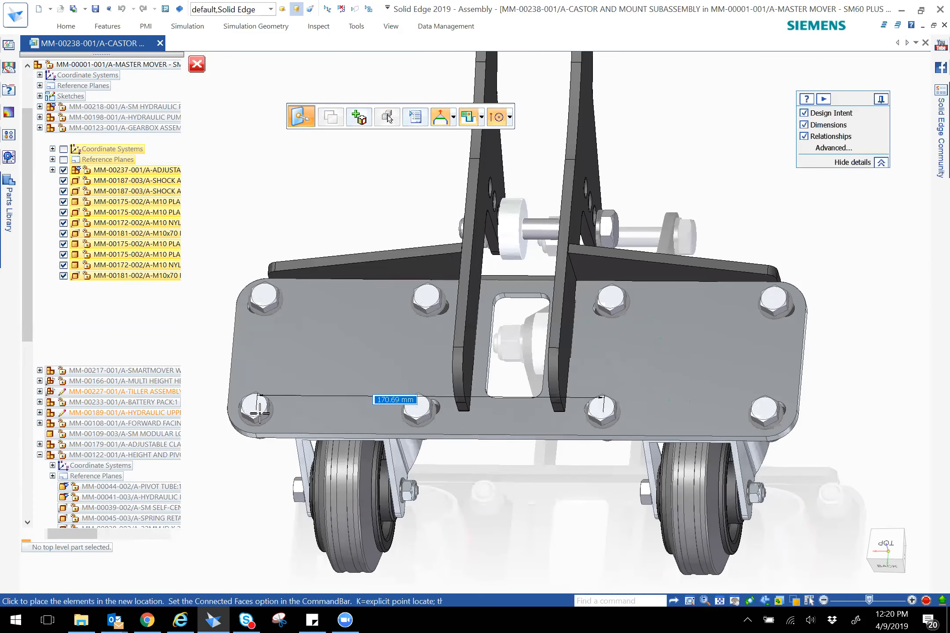
pyautogui.scroll(1, 260, 412)
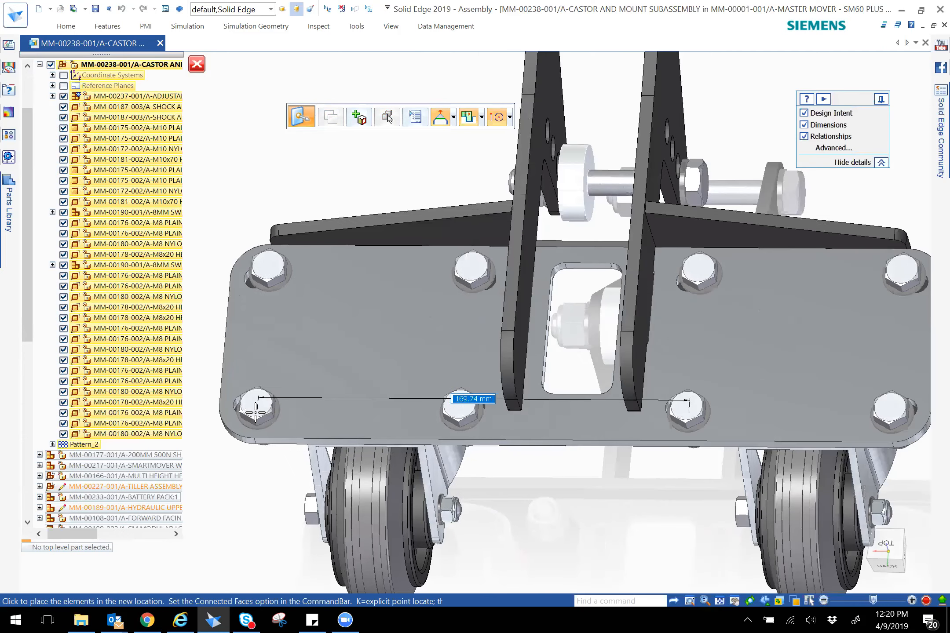
pyautogui.click(255, 415)
# Step: Find the copied castor's relationships to the castor plate, accept them and clear the selection
pyautogui.click(350, 360)
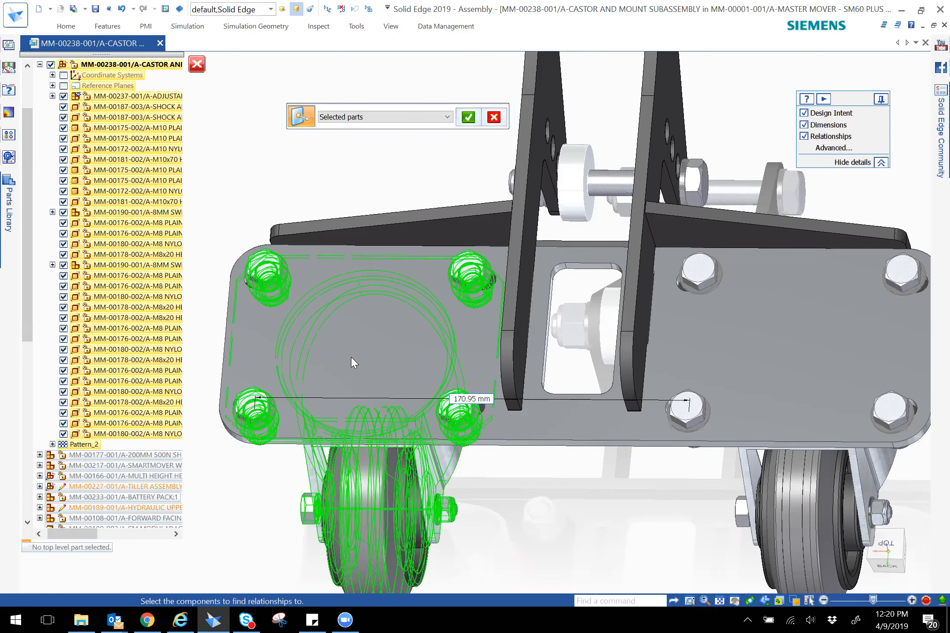
pyautogui.click(351, 357)
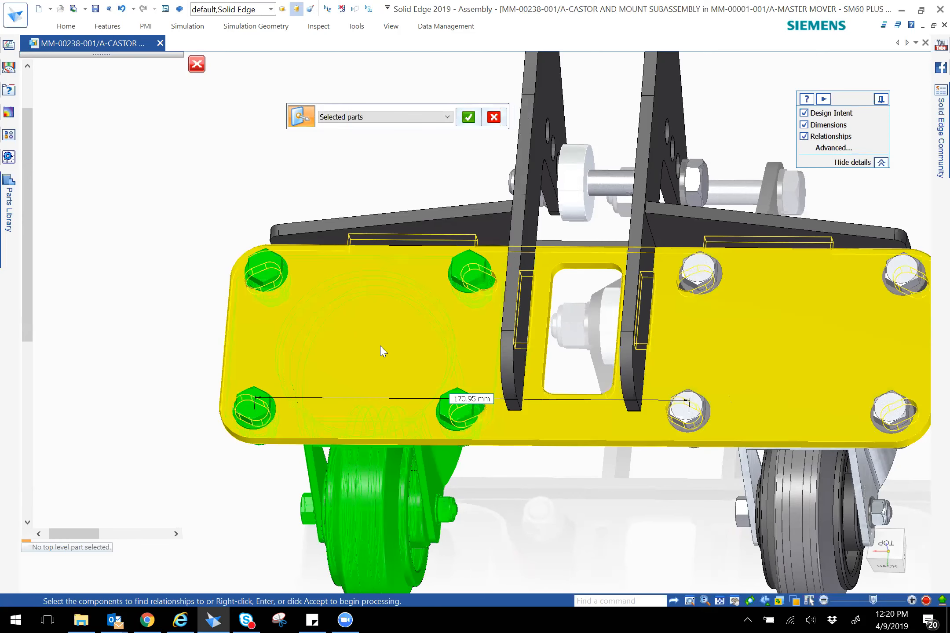
pyautogui.click(470, 123)
pyautogui.click(398, 125)
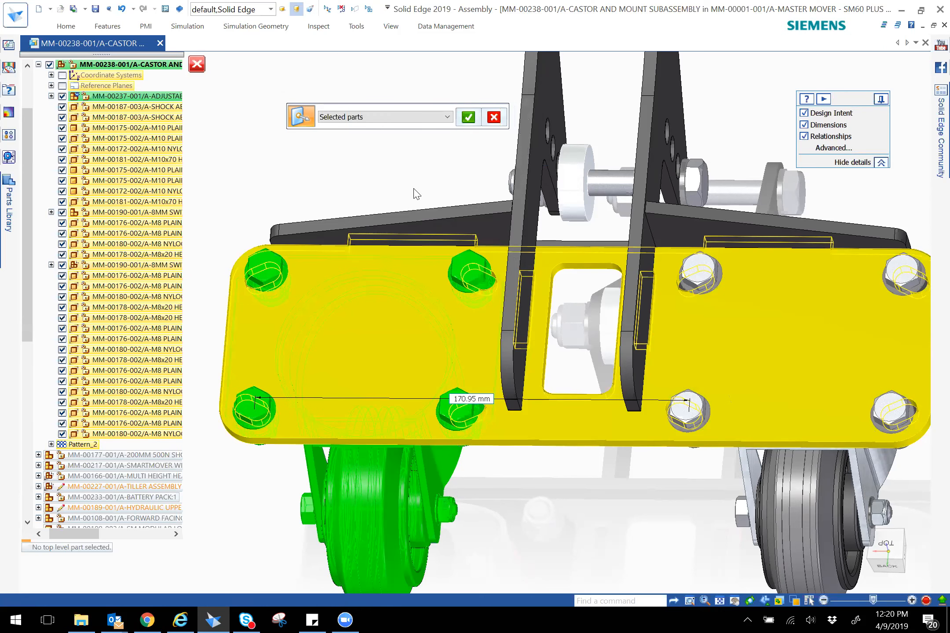
pyautogui.click(444, 181)
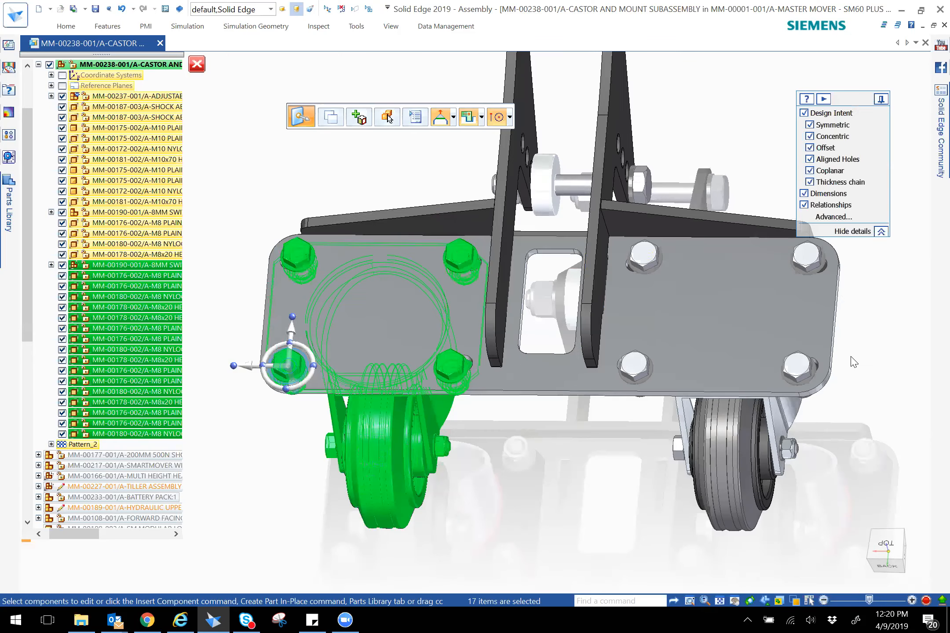
pyautogui.click(853, 362)
pyautogui.keyDown('shift'); pyautogui.moveTo(864, 370); pyautogui.dragTo(830, 388, button='middle'); pyautogui.keyUp('shift')
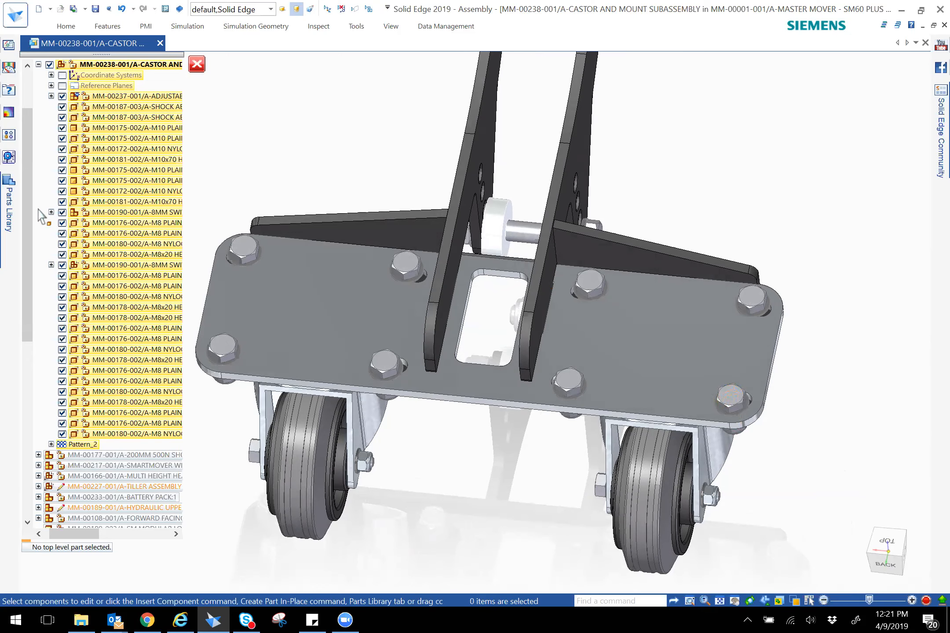
# Step: Insert the cap MM-00236-002_A from the Working folder of the parts library beside the castor plate
pyautogui.click(8, 209)
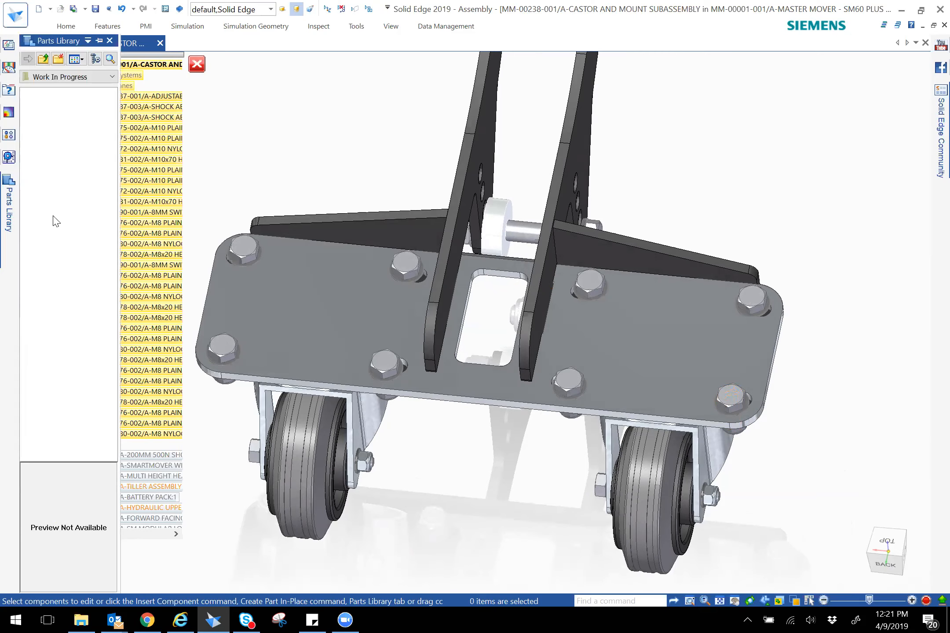
pyautogui.click(94, 77)
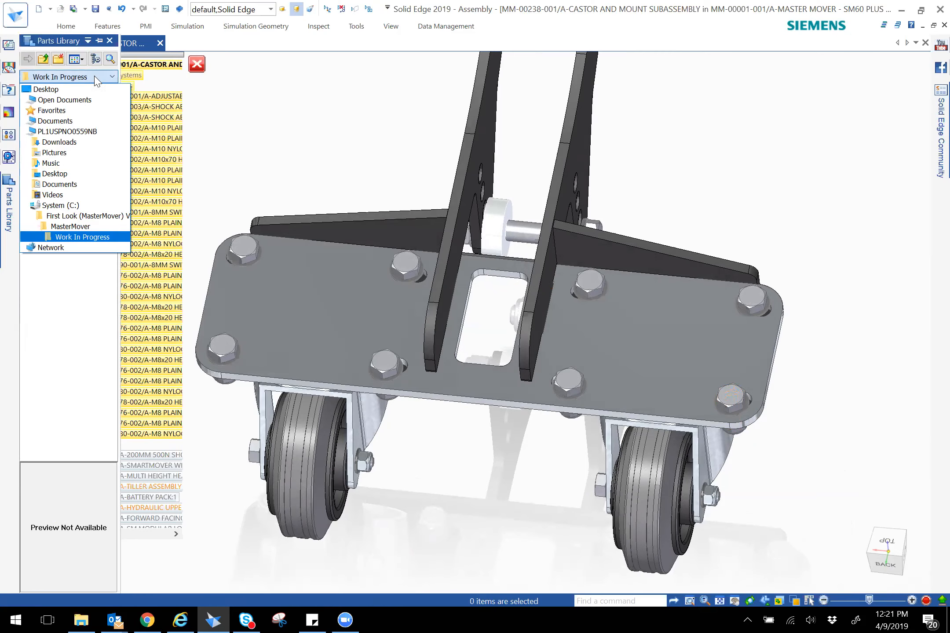
pyautogui.click(80, 237)
pyautogui.doubleClick(48, 226)
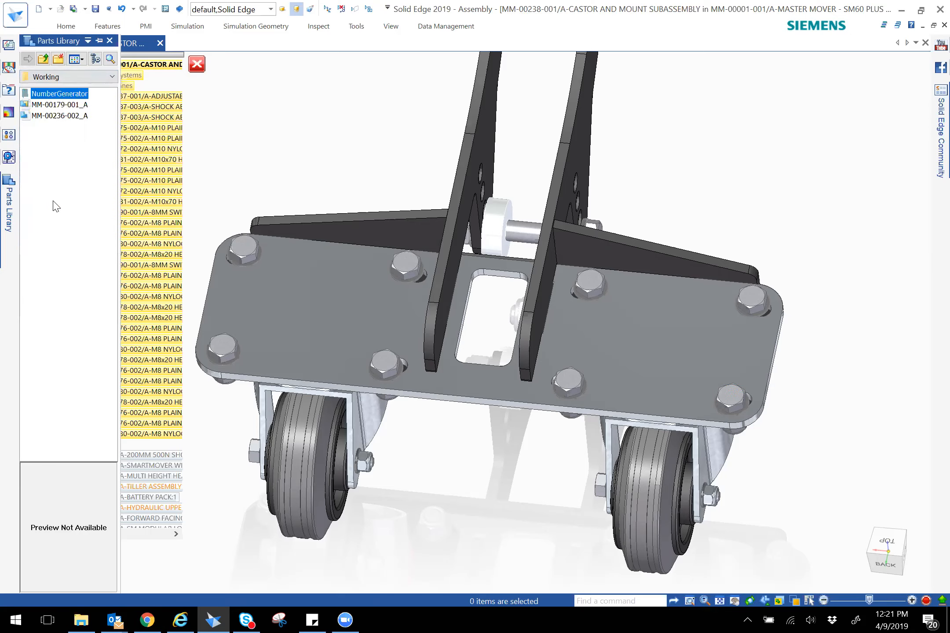
pyautogui.click(54, 117)
pyautogui.moveTo(59, 121); pyautogui.dragTo(850, 278)
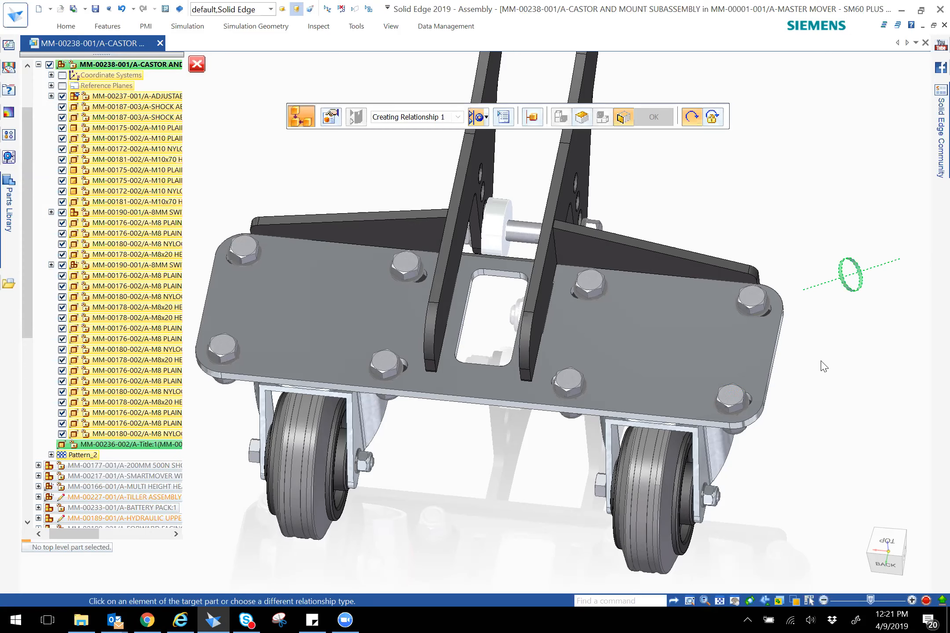
# Step: Align the cap with the original castor's outer rear bolt and mate it to the plate's upper face with 0.00 mm offset
pyautogui.scroll(5, 823, 365)
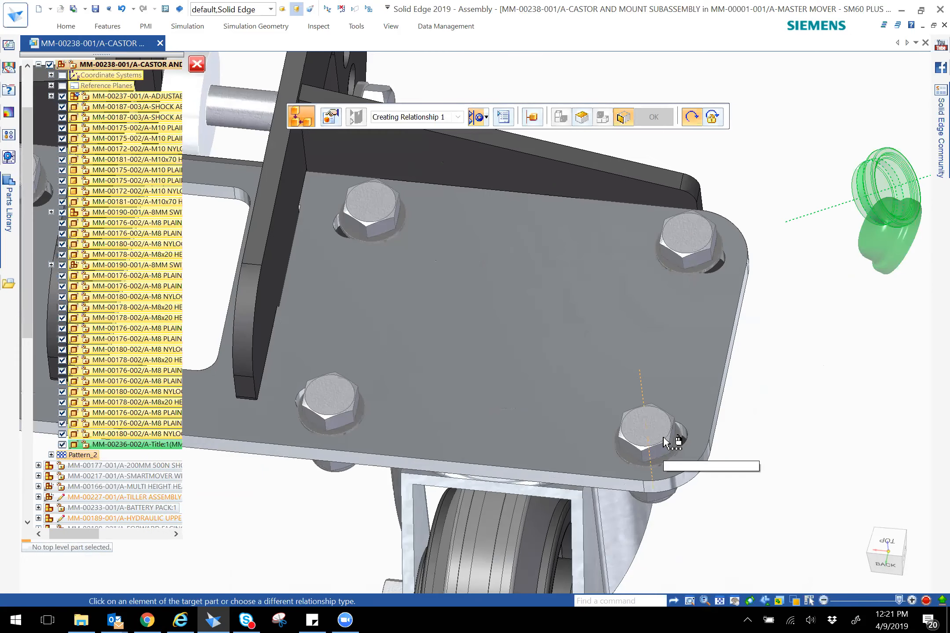
pyautogui.click(664, 439)
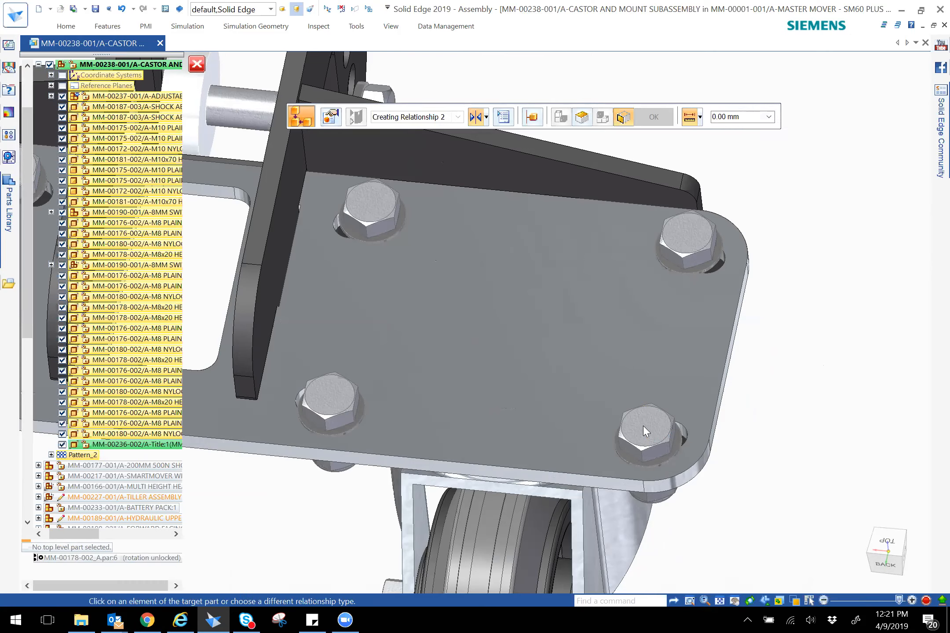
pyautogui.click(690, 386)
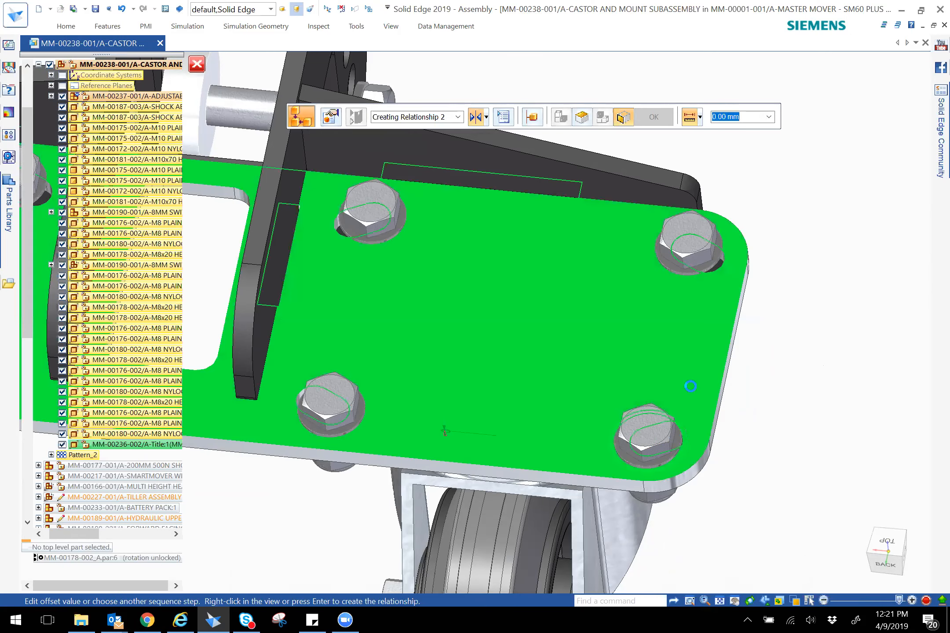
pyautogui.rightClick(799, 407)
pyautogui.scroll(-2, 799, 411)
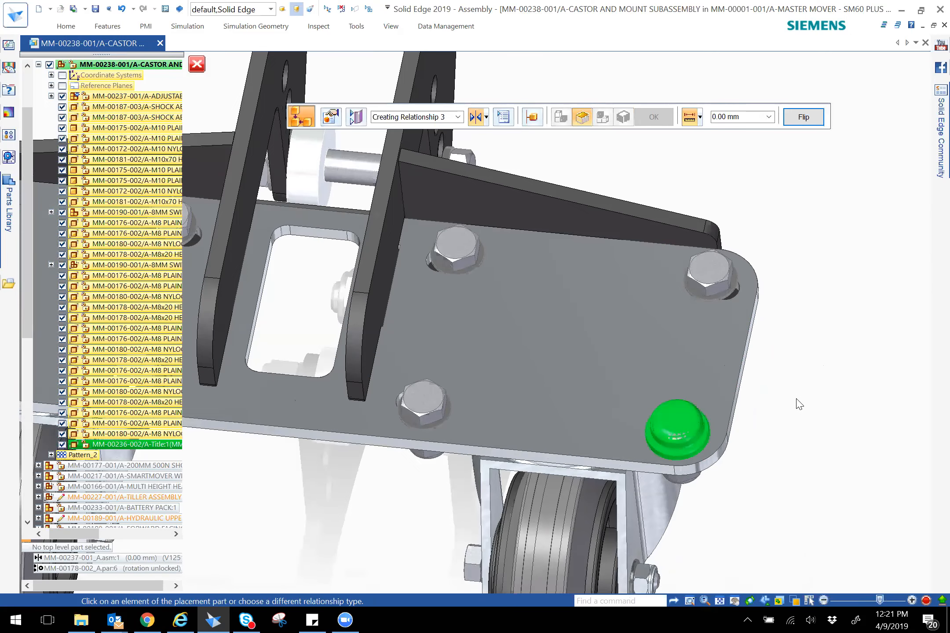
pyautogui.rightClick(799, 396)
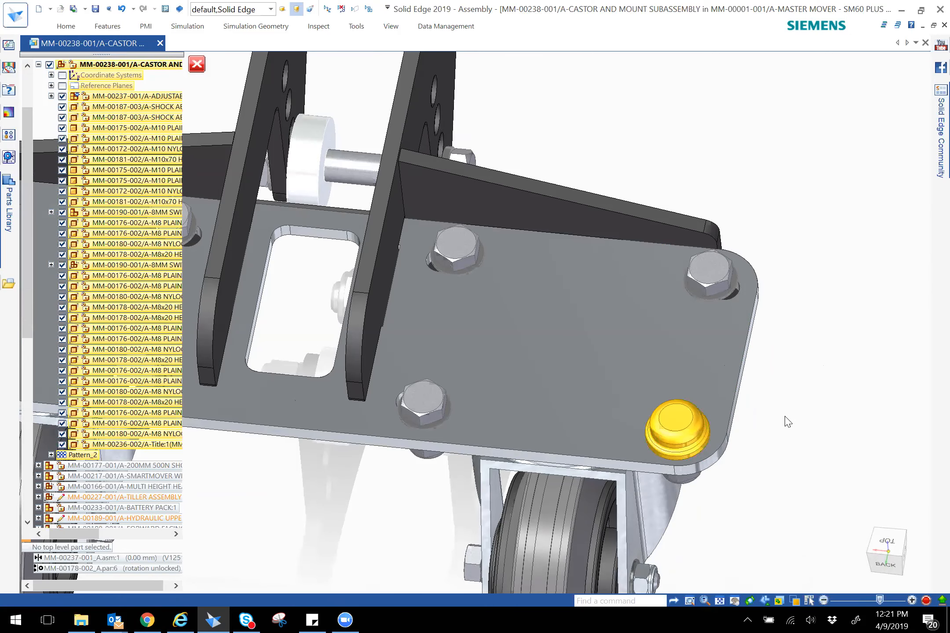
# Step: Start the Duplicate Component command and accept the cap as the component to duplicate
pyautogui.moveTo(781, 389); pyautogui.dragTo(753, 378, button='middle')
pyautogui.scroll(-2, 779, 385)
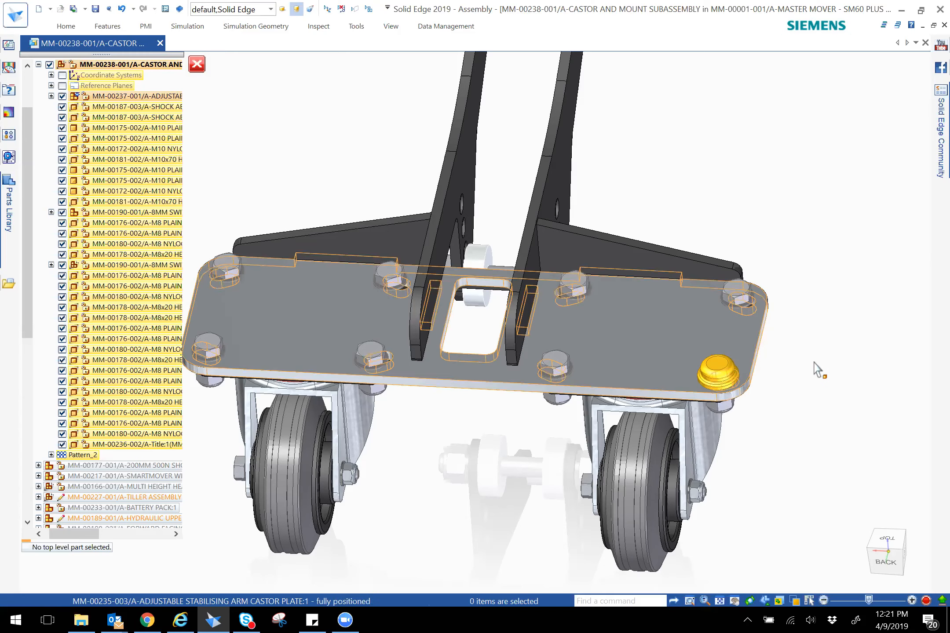
pyautogui.moveTo(816, 388); pyautogui.dragTo(810, 398, button='middle')
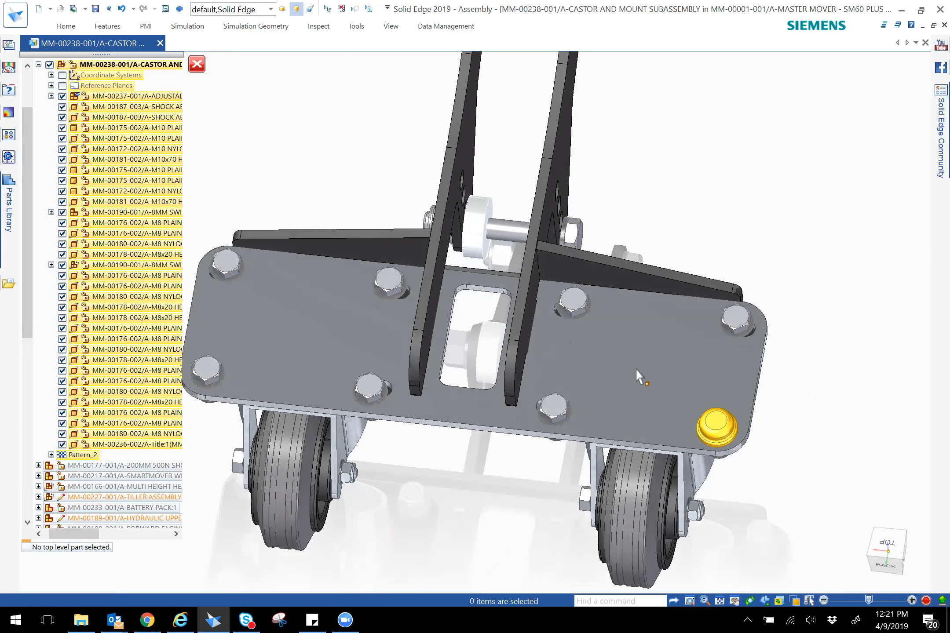
pyautogui.moveTo(807, 379); pyautogui.dragTo(804, 366, button='middle')
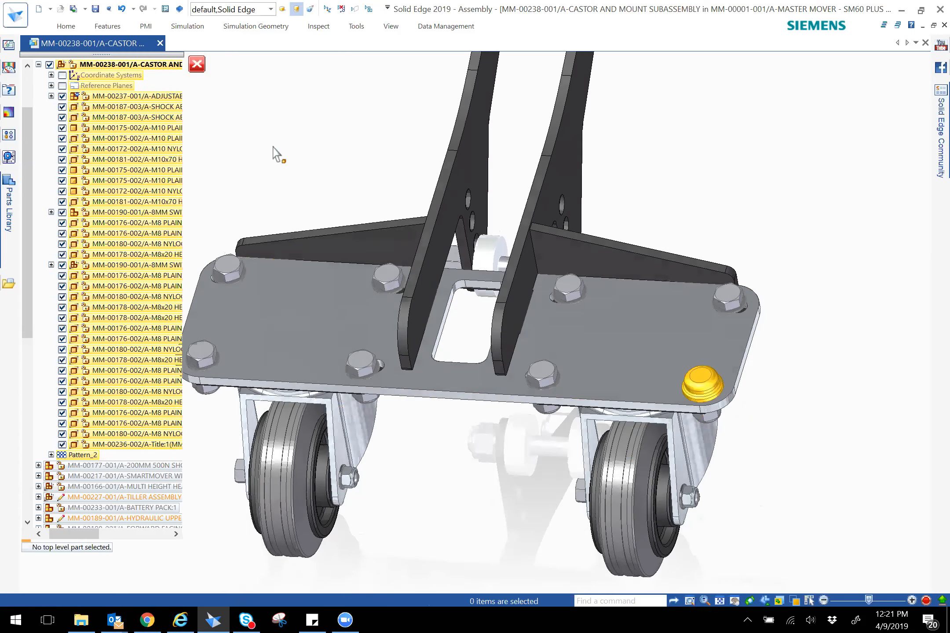
pyautogui.click(72, 27)
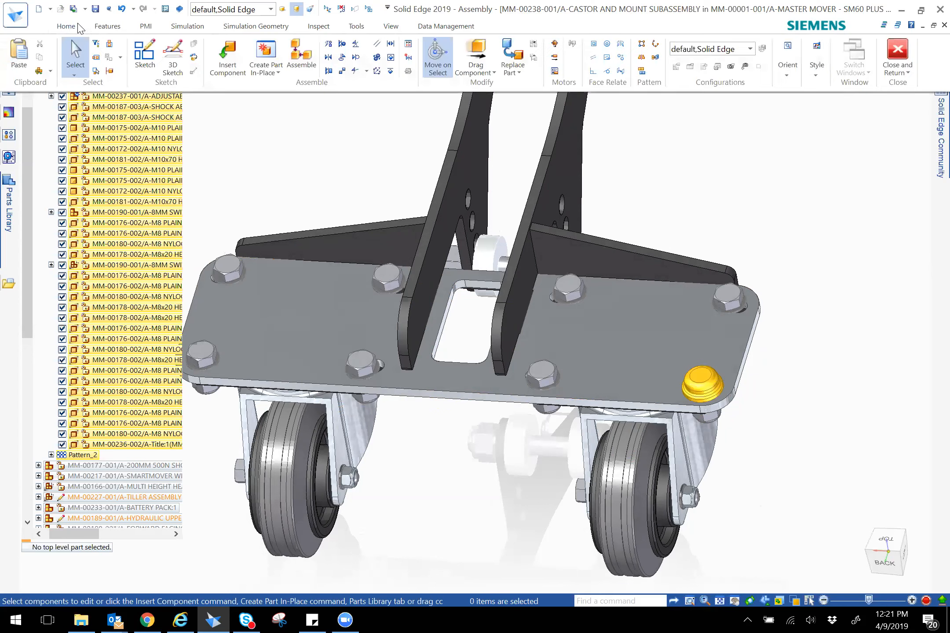
pyautogui.click(642, 73)
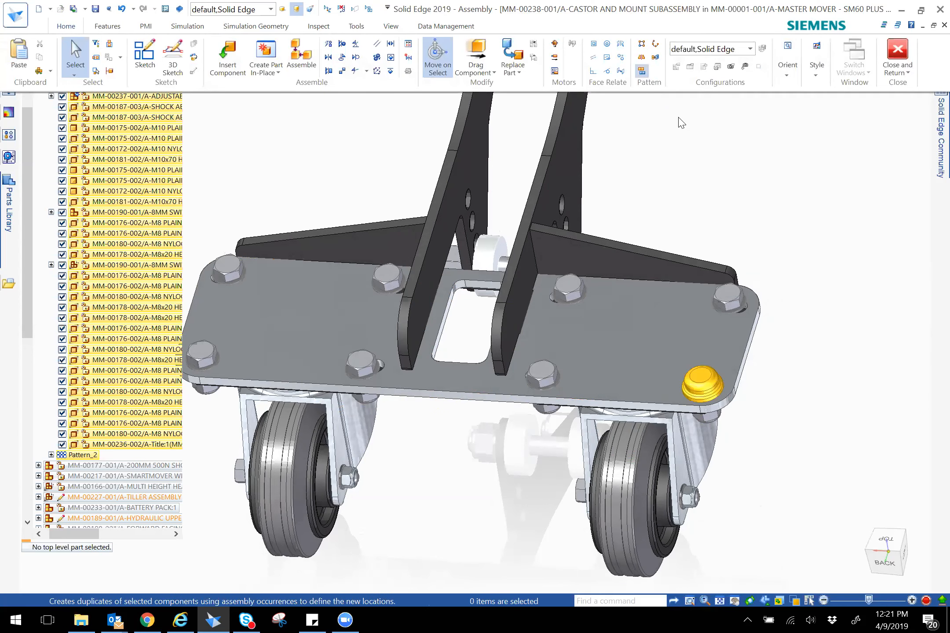
pyautogui.click(712, 379)
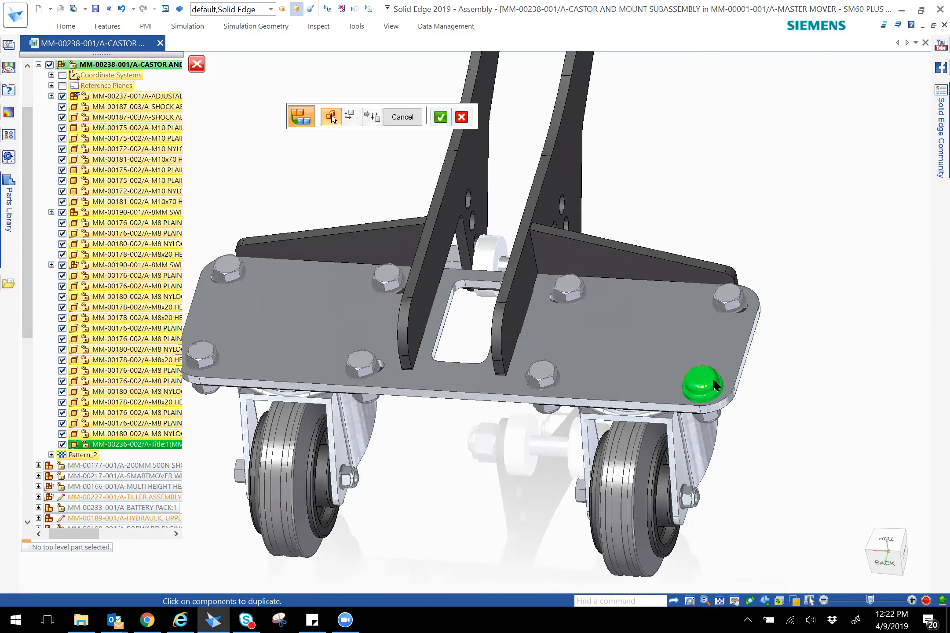
pyautogui.click(440, 117)
# Step: Use the M8 nut beneath the cap as the From component and select all matching nuts as duplicate locations
pyautogui.moveTo(785, 393); pyautogui.dragTo(788, 369, button='middle')
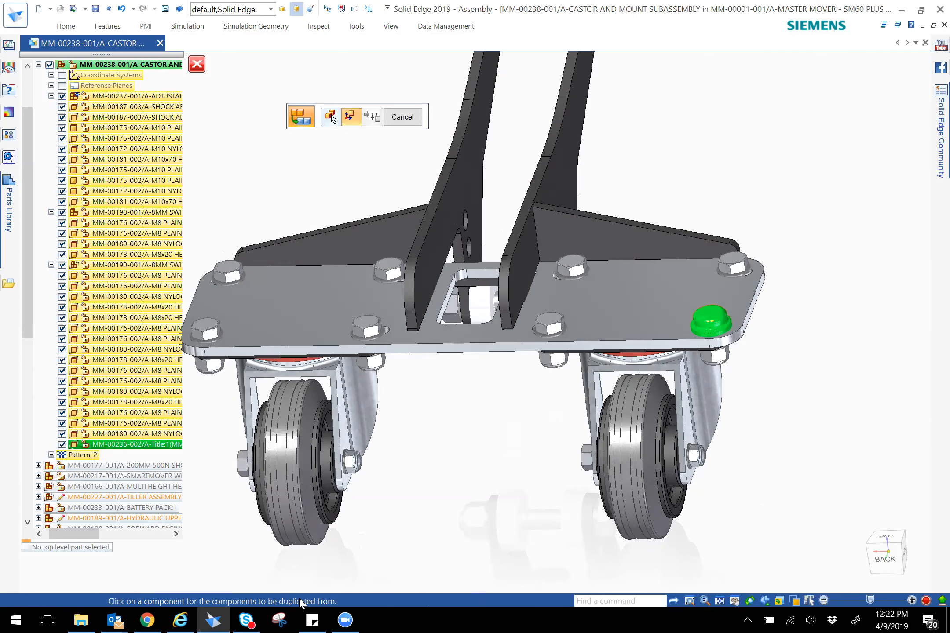
pyautogui.moveTo(829, 417); pyautogui.dragTo(751, 329, button='middle')
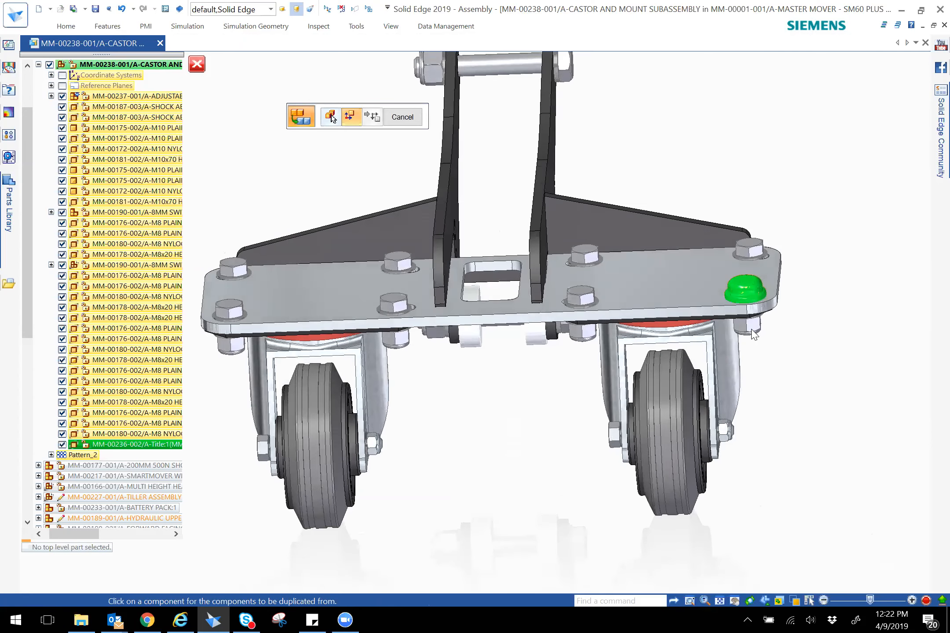
pyautogui.click(752, 332)
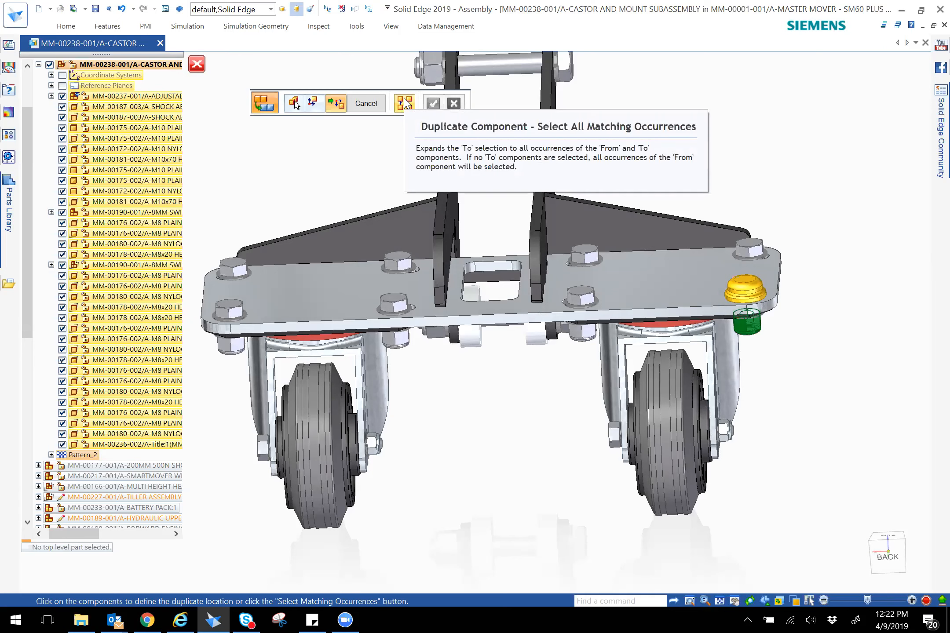
pyautogui.click(405, 102)
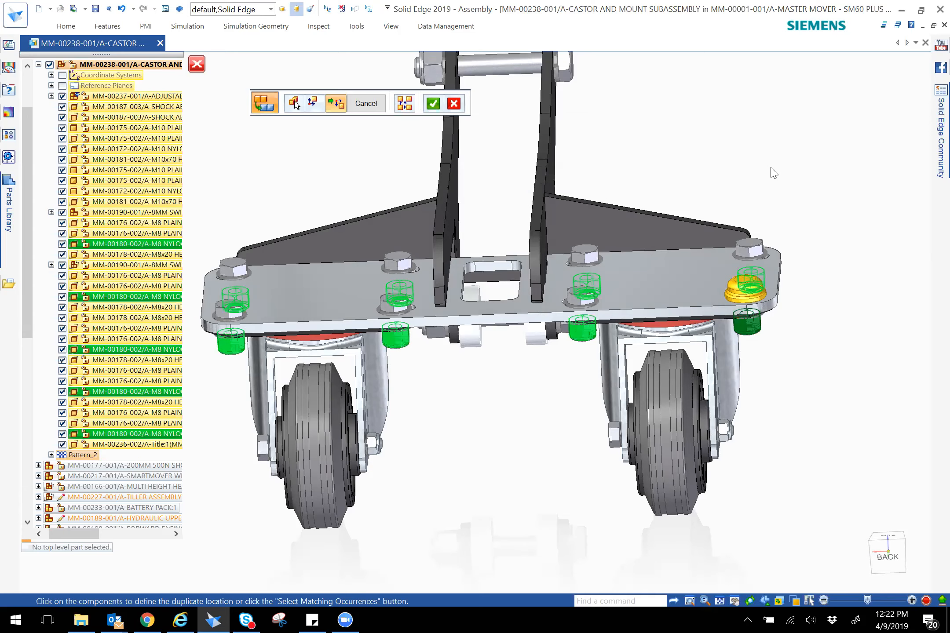
pyautogui.moveTo(770, 169); pyautogui.dragTo(769, 190, button='middle')
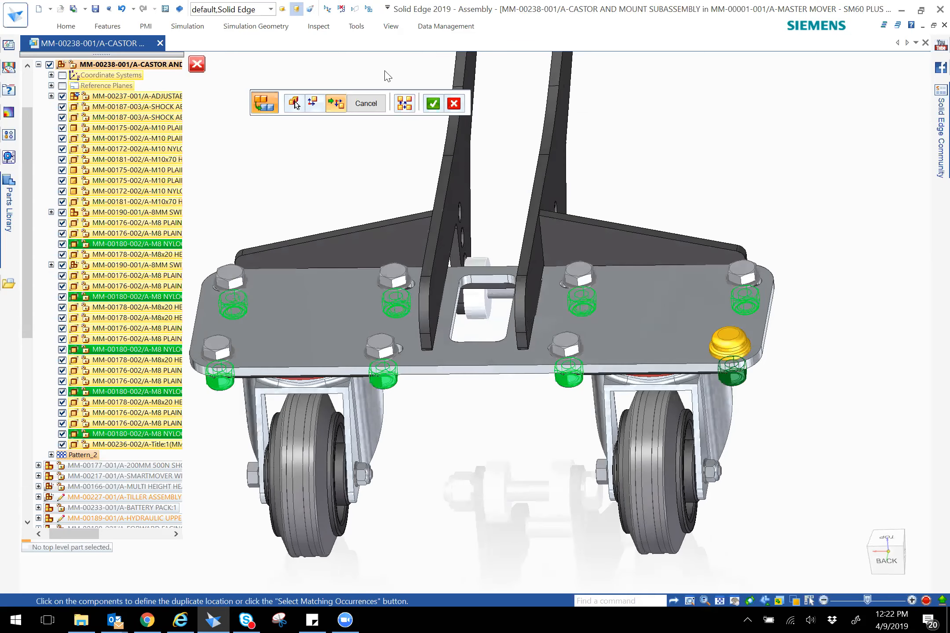
# Step: Accept the selected nut locations, finish duplicating the cap onto all castor bolts, and return to the top assembly
pyautogui.click(433, 104)
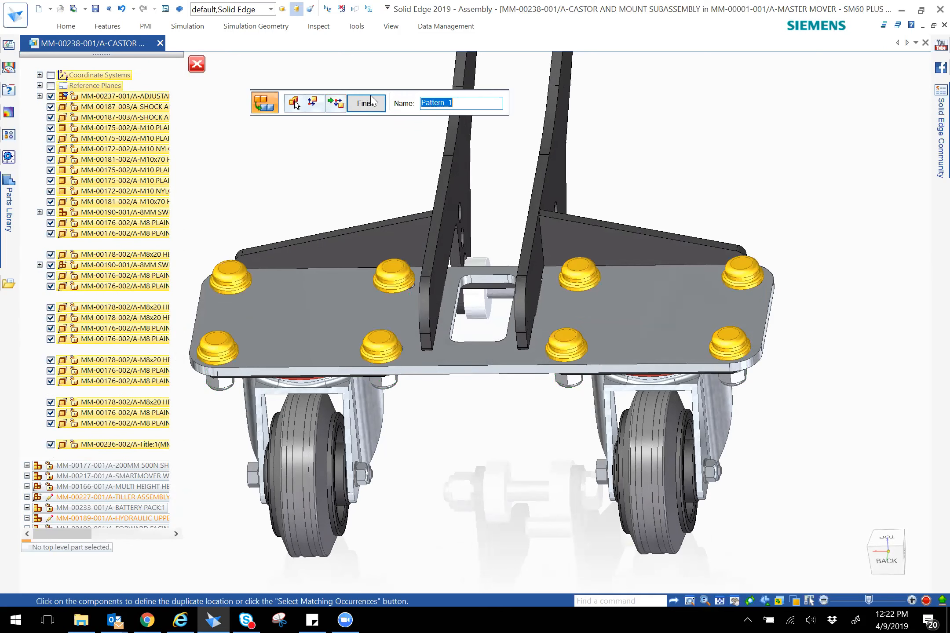
pyautogui.press('Return')
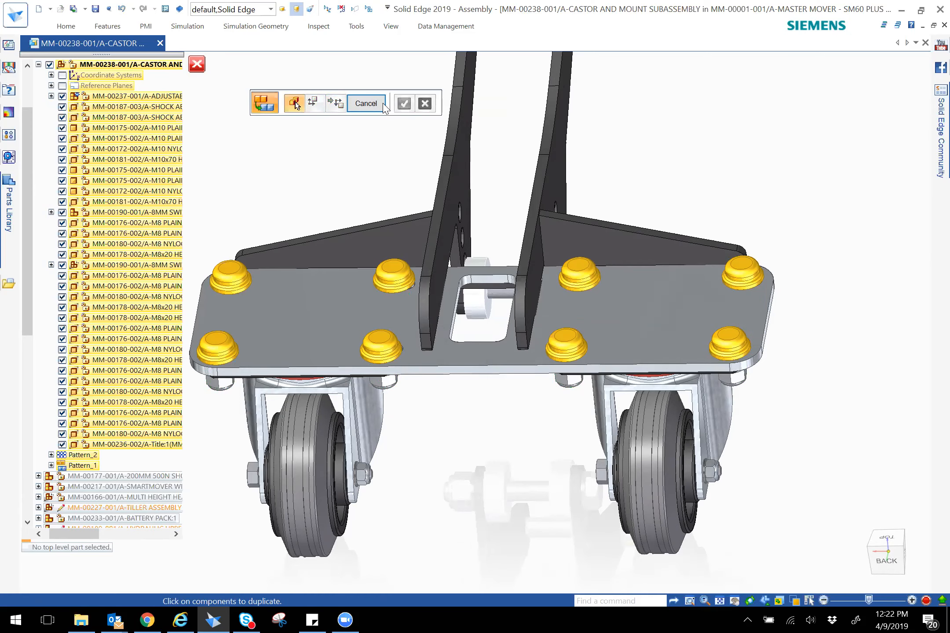
pyautogui.click(367, 103)
pyautogui.moveTo(797, 328); pyautogui.dragTo(174, 93, button='middle')
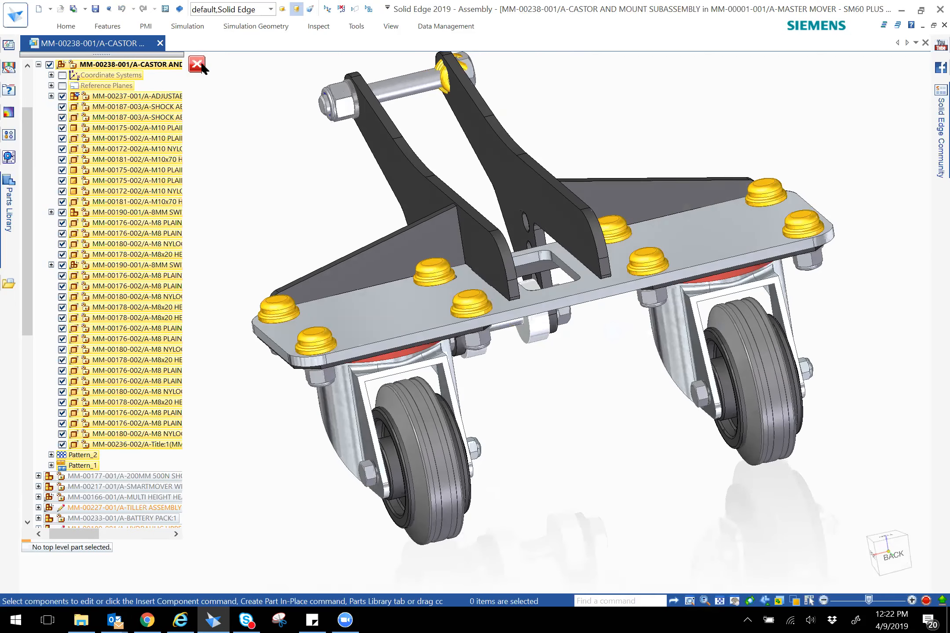
pyautogui.click(199, 64)
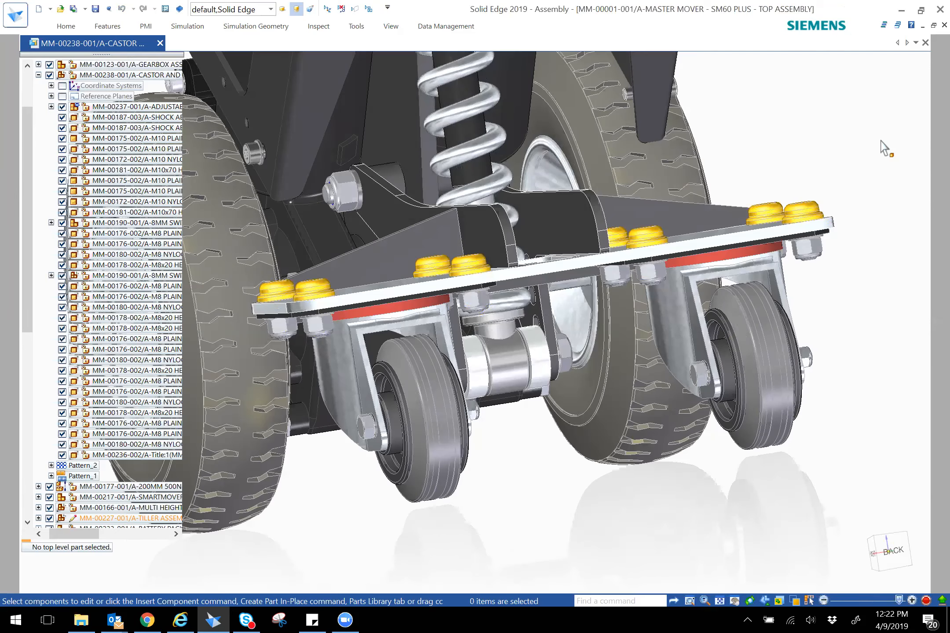
pyautogui.moveTo(881, 141)
pyautogui.mouseDown(button='middle')
pyautogui.moveTo(884, 168)
pyautogui.moveTo(875, 152)
pyautogui.mouseUp(button='middle')
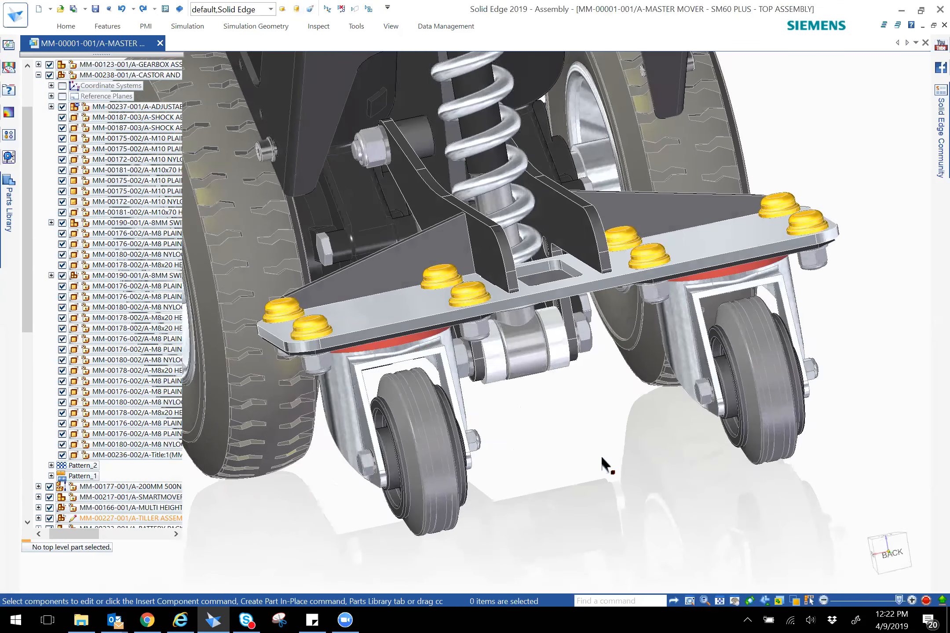
# Step: Test the castor suspension's travel by moving the shock absorber with Drag Component, and reset its position
pyautogui.rightClick(604, 456)
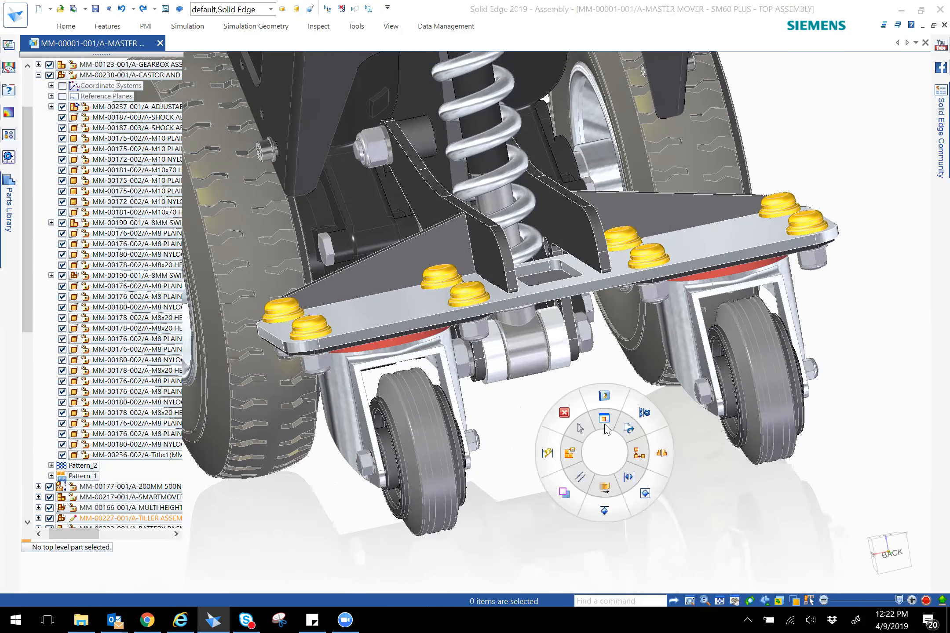
pyautogui.click(610, 494)
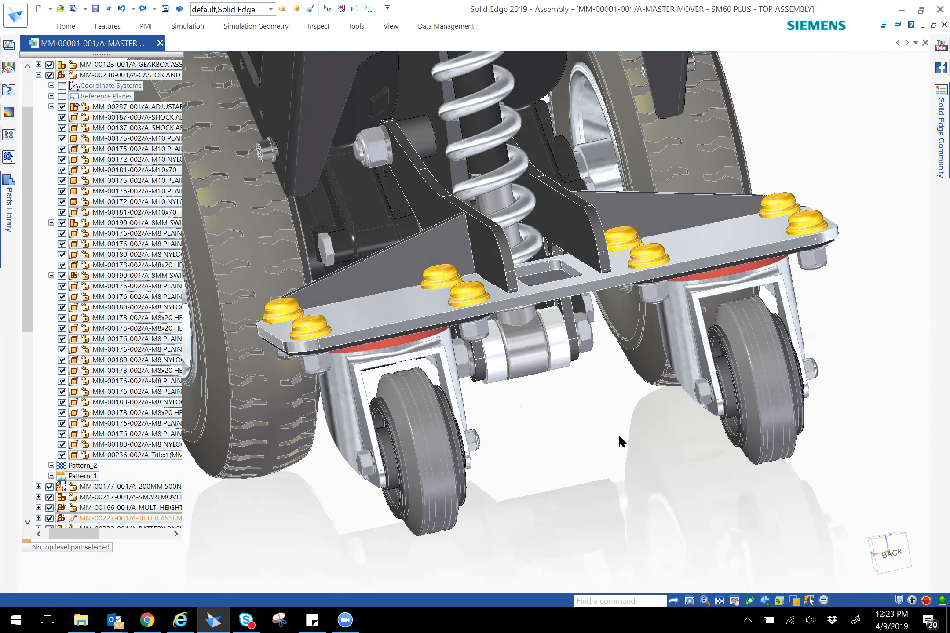
pyautogui.click(529, 348)
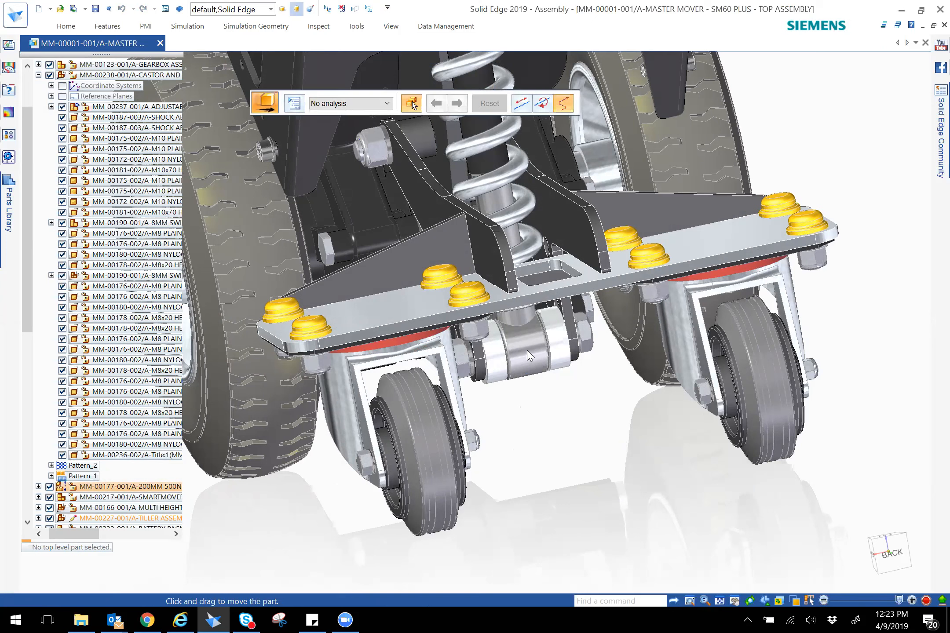
pyautogui.moveTo(527, 305); pyautogui.dragTo(529, 346)
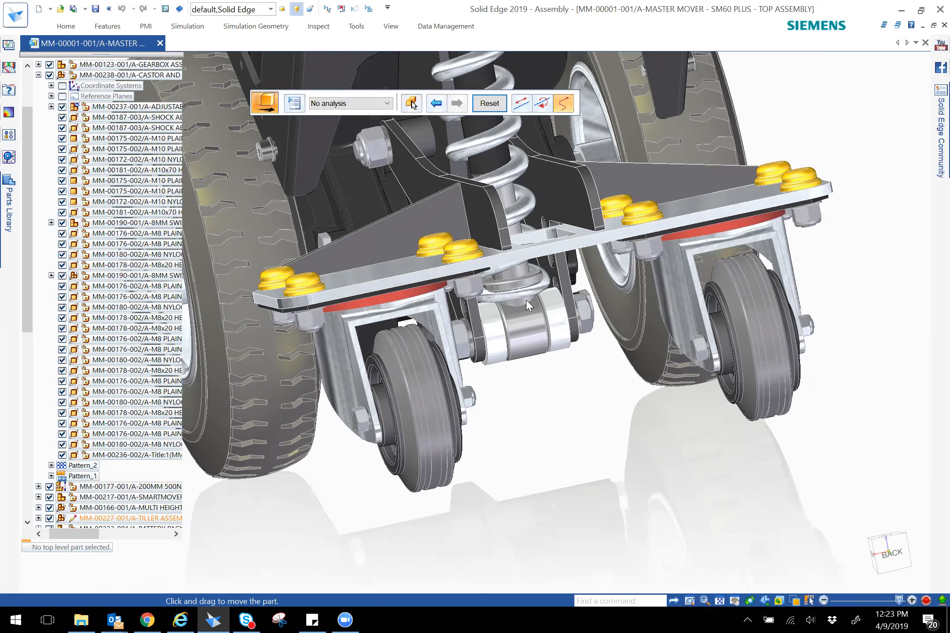
pyautogui.scroll(-1, 558, 364)
pyautogui.moveTo(540, 348); pyautogui.dragTo(539, 407)
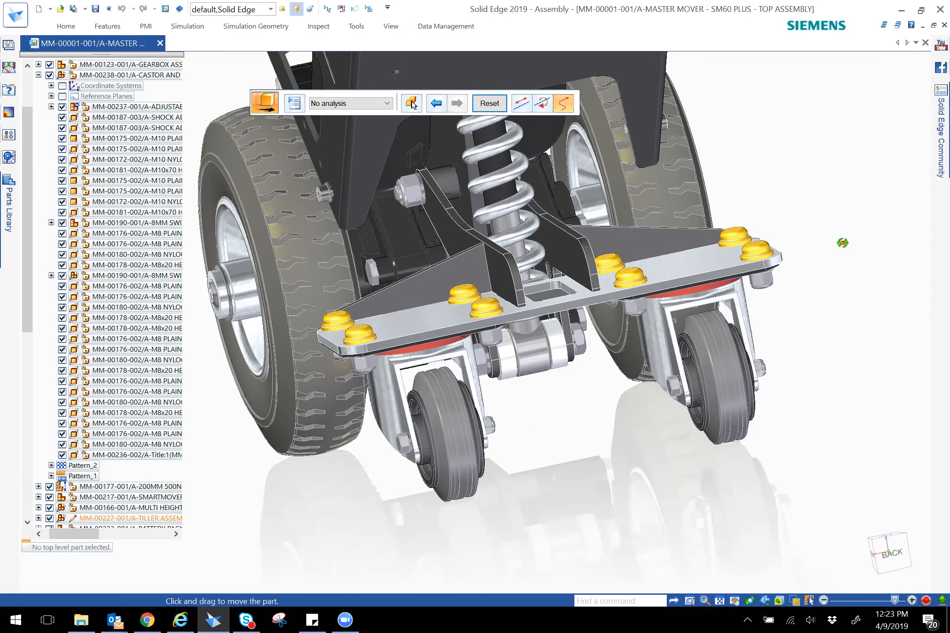
pyautogui.click(490, 104)
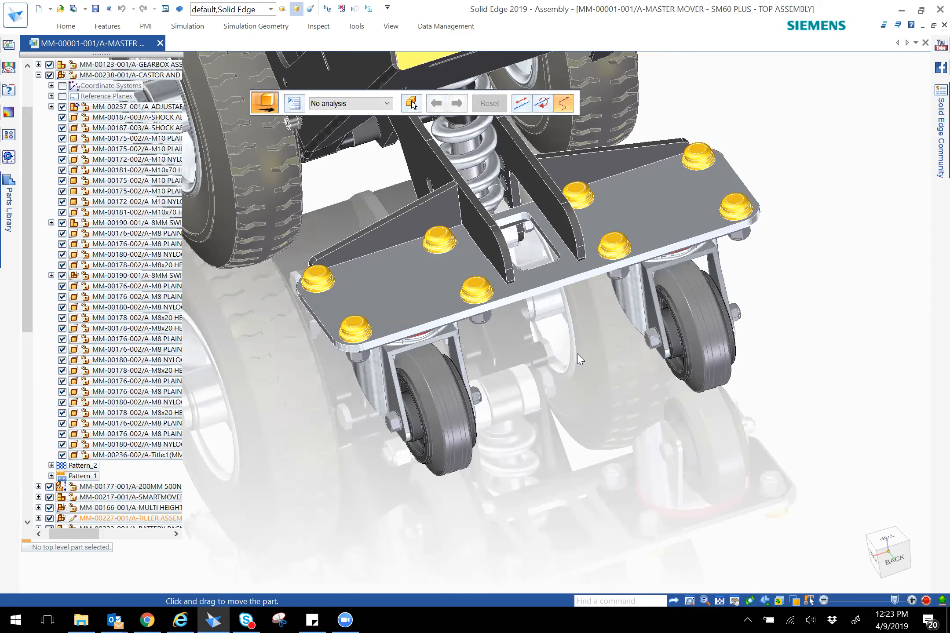
pyautogui.scroll(-2, 578, 358)
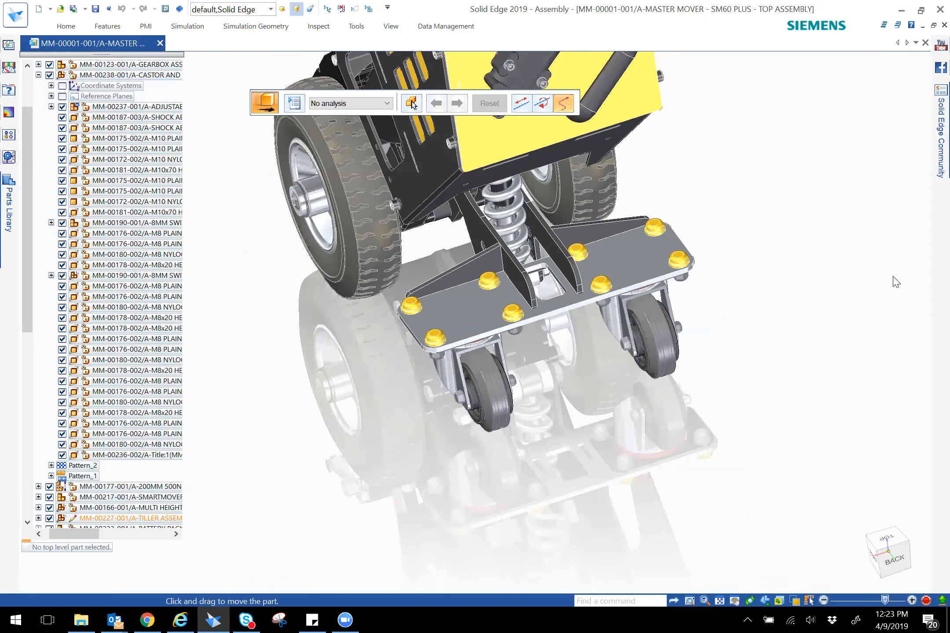
pyautogui.press('Escape')
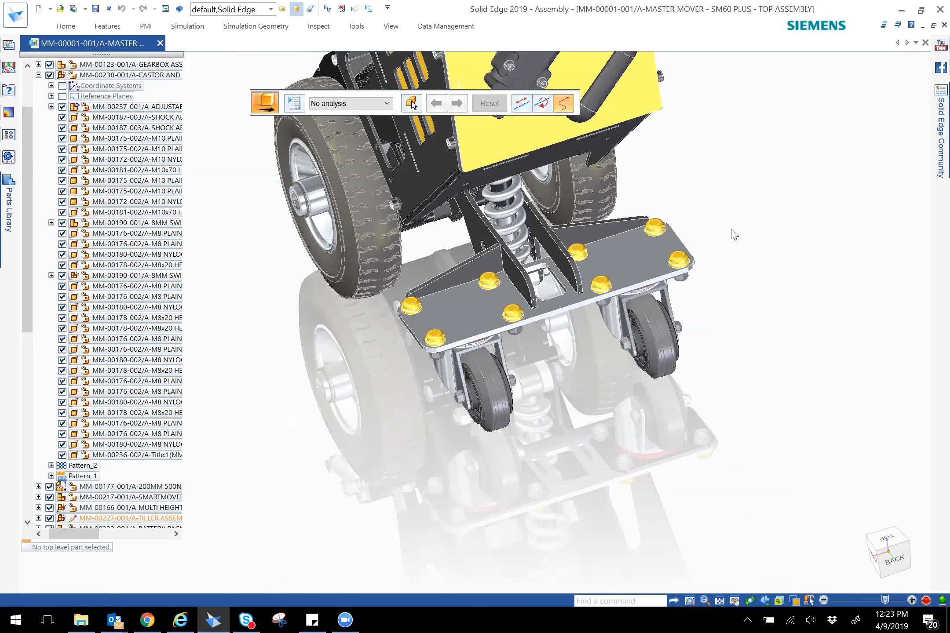
# Step: Select the adjustable clamp assembly MM-00179-001 at the front of the machine and edit it in place
pyautogui.moveTo(791, 277); pyautogui.dragTo(685, 252, button='middle')
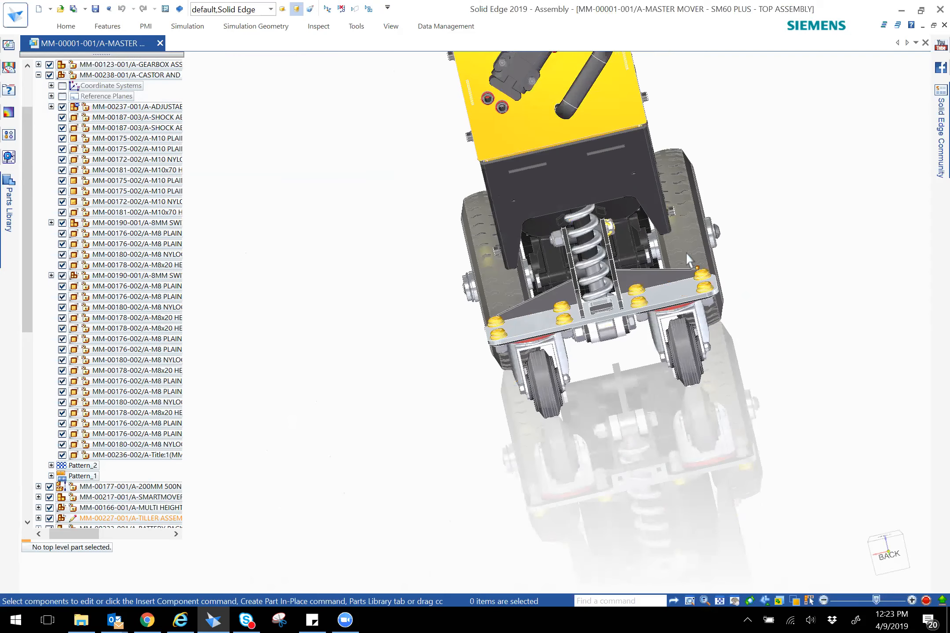
pyautogui.moveTo(634, 285)
pyautogui.mouseDown(button='middle')
pyautogui.moveTo(609, 286)
pyautogui.moveTo(583, 308)
pyautogui.moveTo(588, 322)
pyautogui.moveTo(668, 341)
pyautogui.moveTo(864, 305)
pyautogui.moveTo(787, 413)
pyautogui.moveTo(739, 384)
pyautogui.moveTo(769, 375)
pyautogui.moveTo(776, 333)
pyautogui.moveTo(799, 356)
pyautogui.moveTo(757, 333)
pyautogui.mouseUp(button='middle')
pyautogui.keyDown('shift'); pyautogui.moveTo(777, 216); pyautogui.dragTo(733, 242, button='middle'); pyautogui.keyUp('shift')
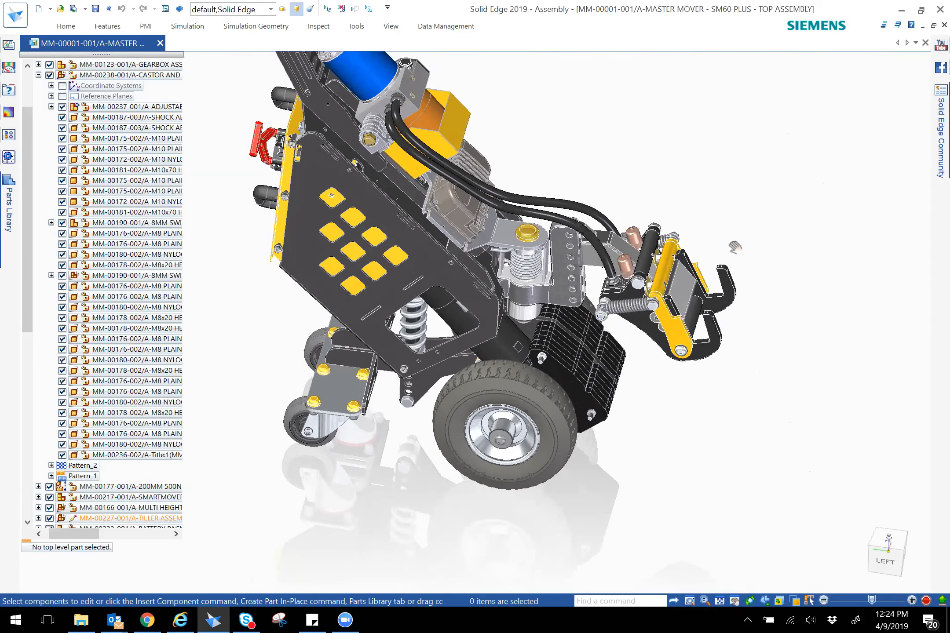
pyautogui.moveTo(887, 563)
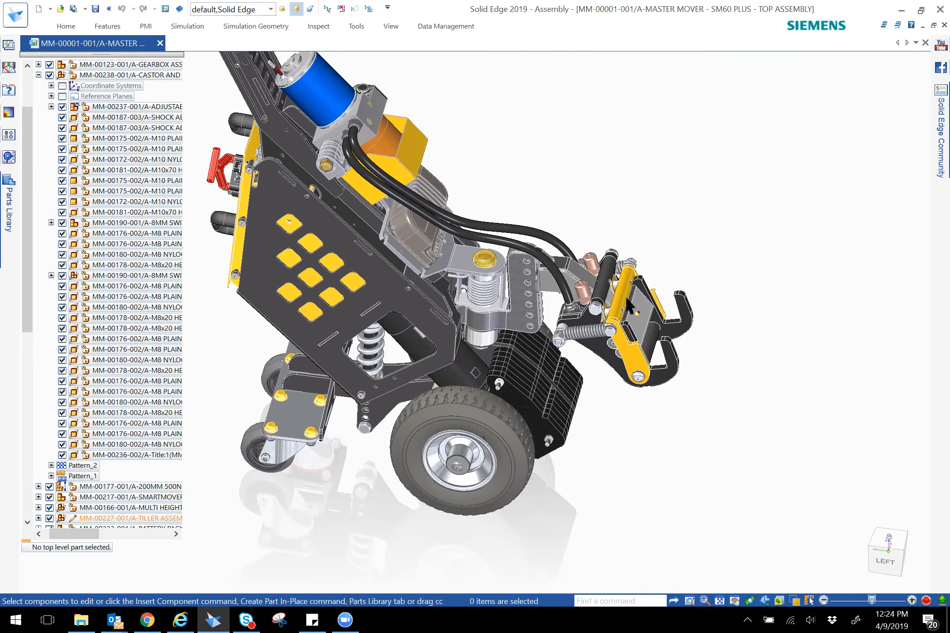
pyautogui.scroll(1, 625, 296)
pyautogui.scroll(2, 626, 296)
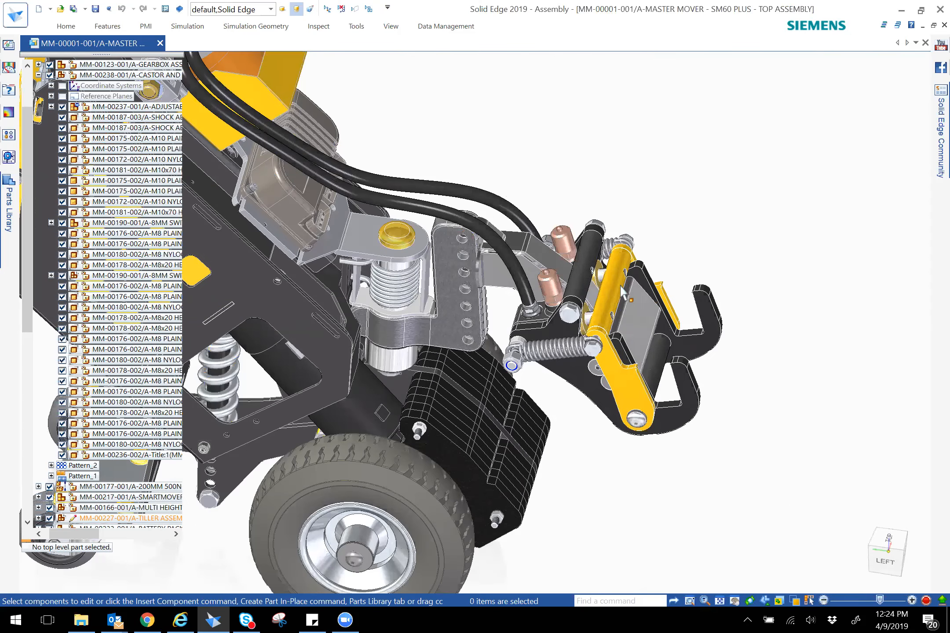
pyautogui.scroll(1, 620, 286)
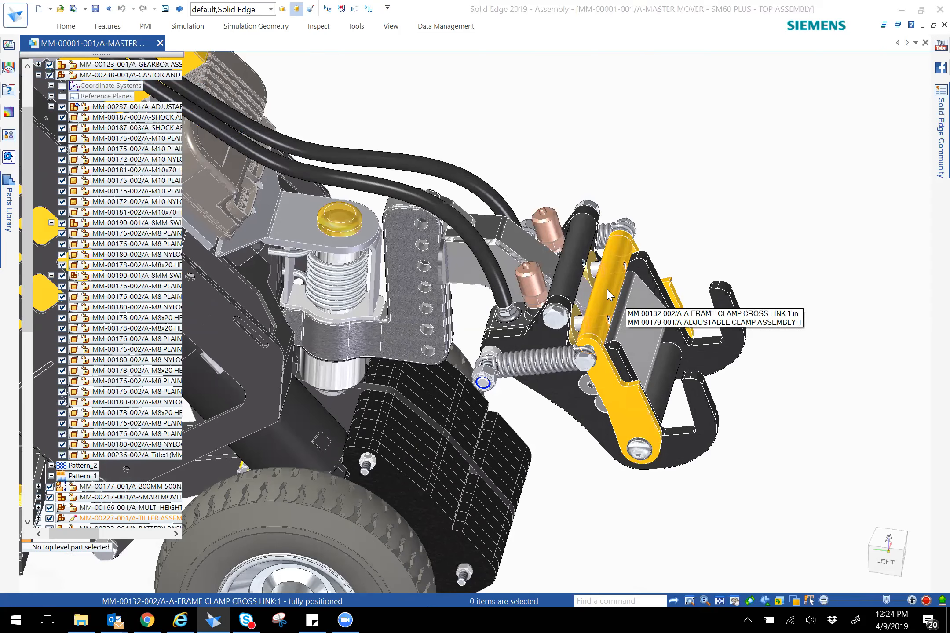
pyautogui.rightClick(607, 289)
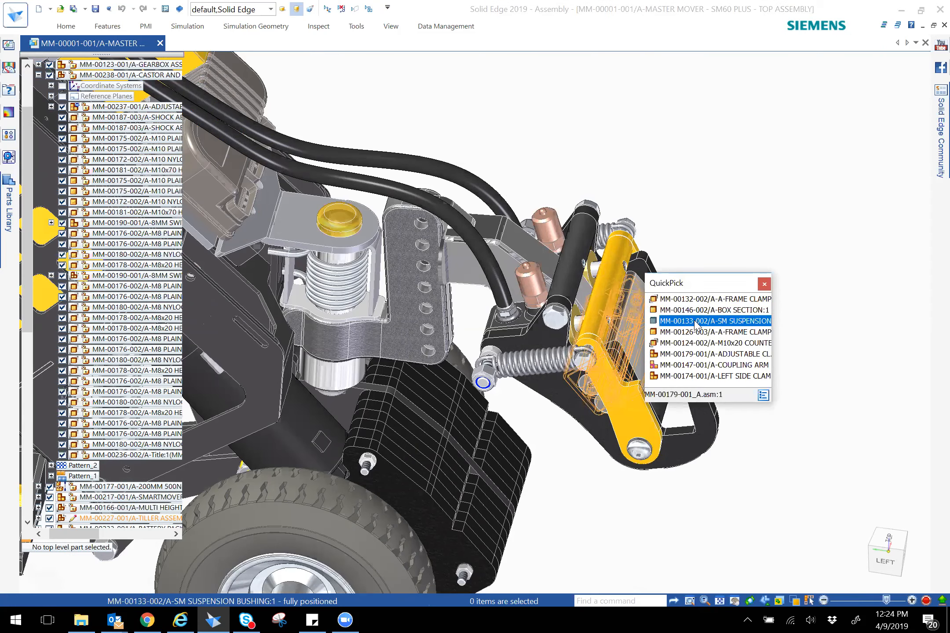
pyautogui.click(694, 354)
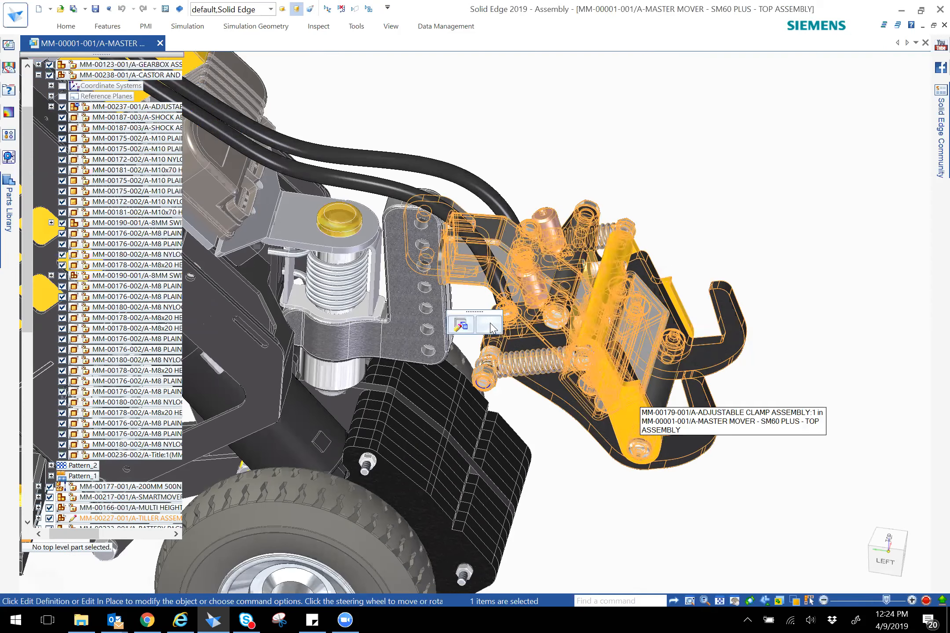
pyautogui.click(490, 324)
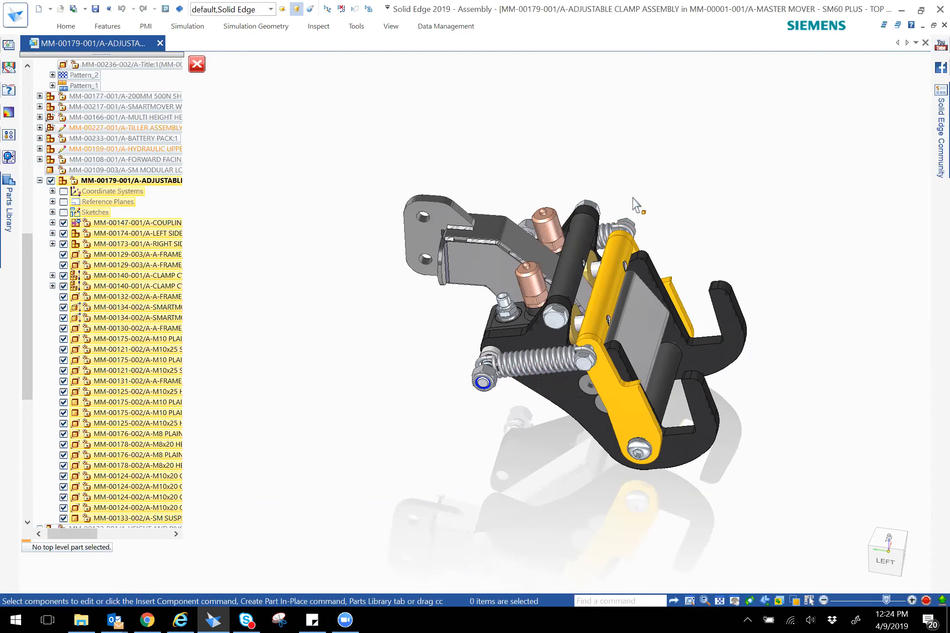
# Step: Examine the clamp's yellow cross link, springs and hooks from several angles
pyautogui.moveTo(752, 213); pyautogui.dragTo(755, 212, button='middle')
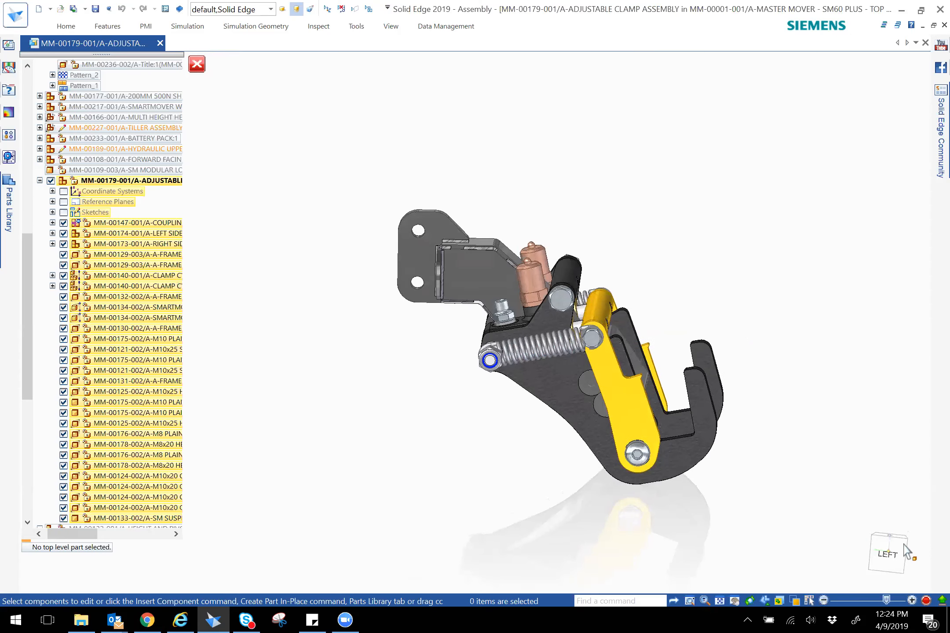
pyautogui.moveTo(795, 403)
pyautogui.mouseDown(button='middle')
pyautogui.moveTo(777, 398)
pyautogui.moveTo(787, 415)
pyautogui.mouseUp(button='middle')
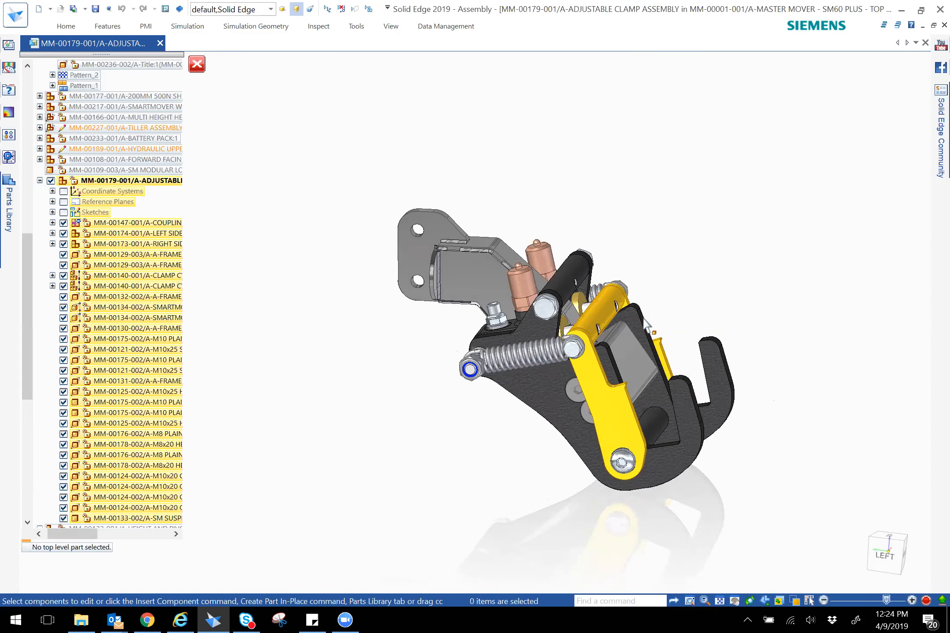
pyautogui.scroll(2, 633, 321)
pyautogui.scroll(1, 630, 313)
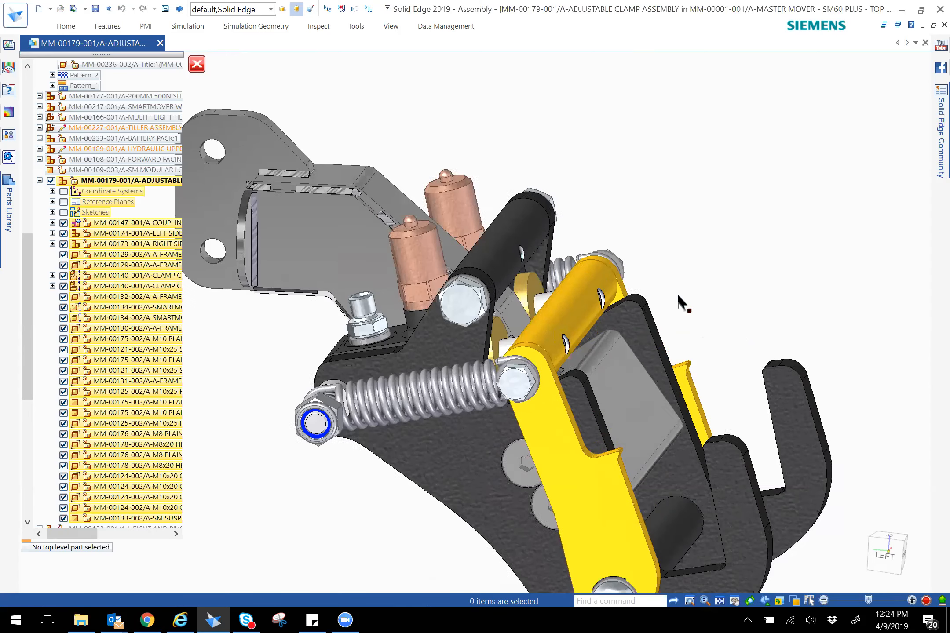
pyautogui.moveTo(695, 284)
pyautogui.mouseDown(button='middle')
pyautogui.moveTo(702, 269)
pyautogui.moveTo(688, 290)
pyautogui.mouseUp(button='middle')
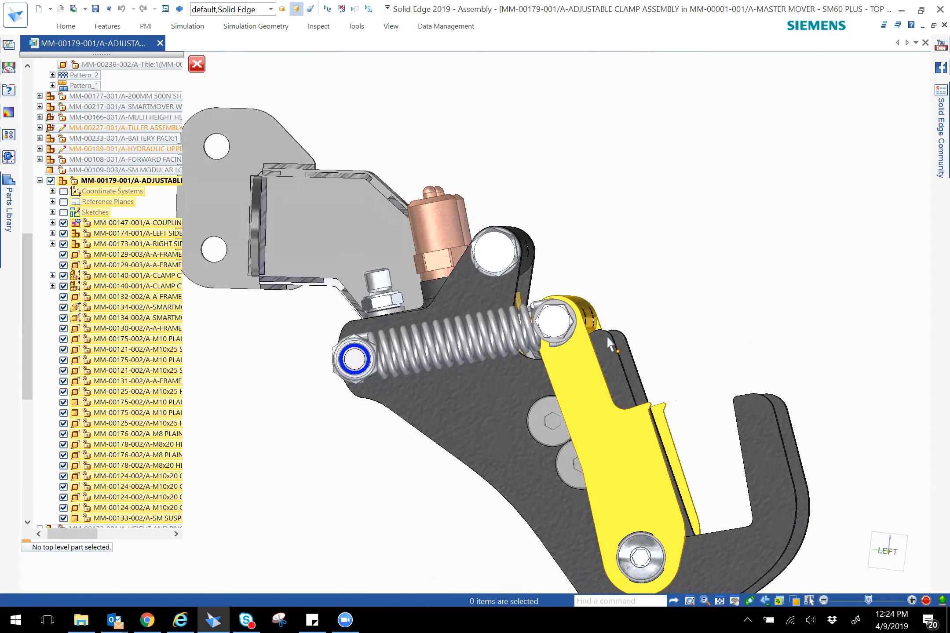
pyautogui.moveTo(658, 302)
pyautogui.mouseDown(button='middle')
pyautogui.moveTo(601, 310)
pyautogui.moveTo(668, 316)
pyautogui.mouseUp(button='middle')
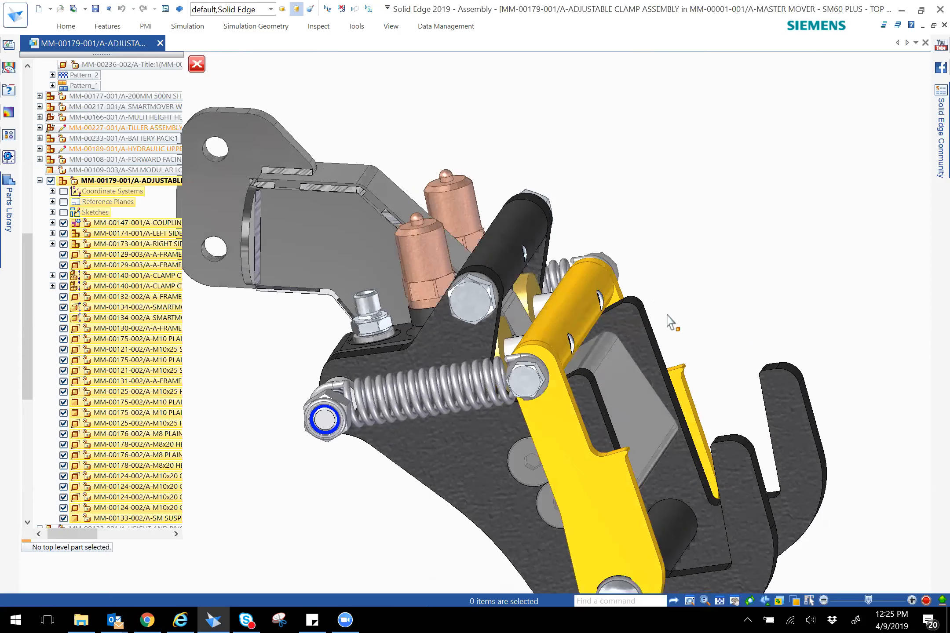
pyautogui.scroll(-3, 667, 315)
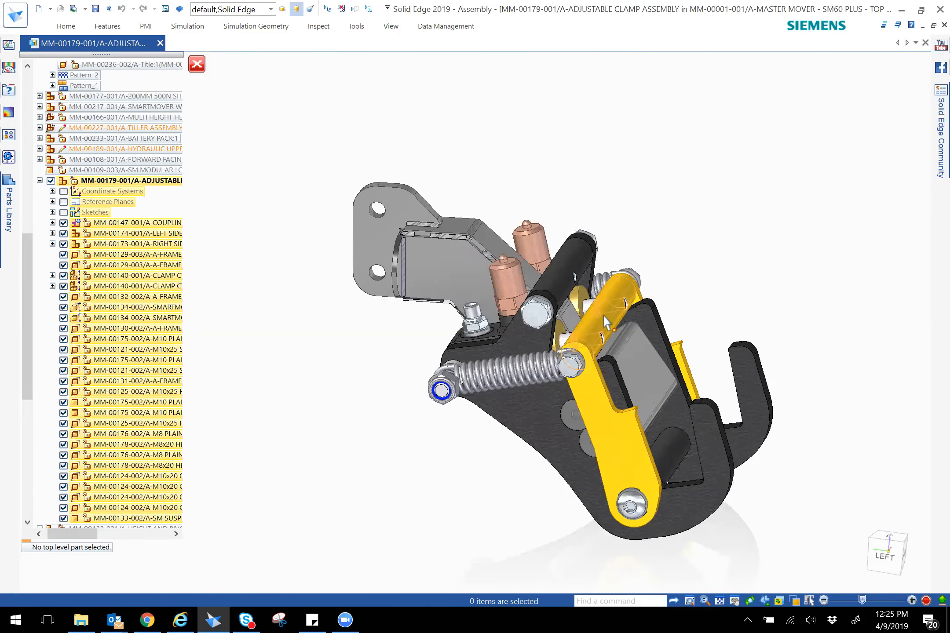
# Step: Move the yellow A-frame clamp cross link toward the hooks with Drag Component
pyautogui.click(603, 315)
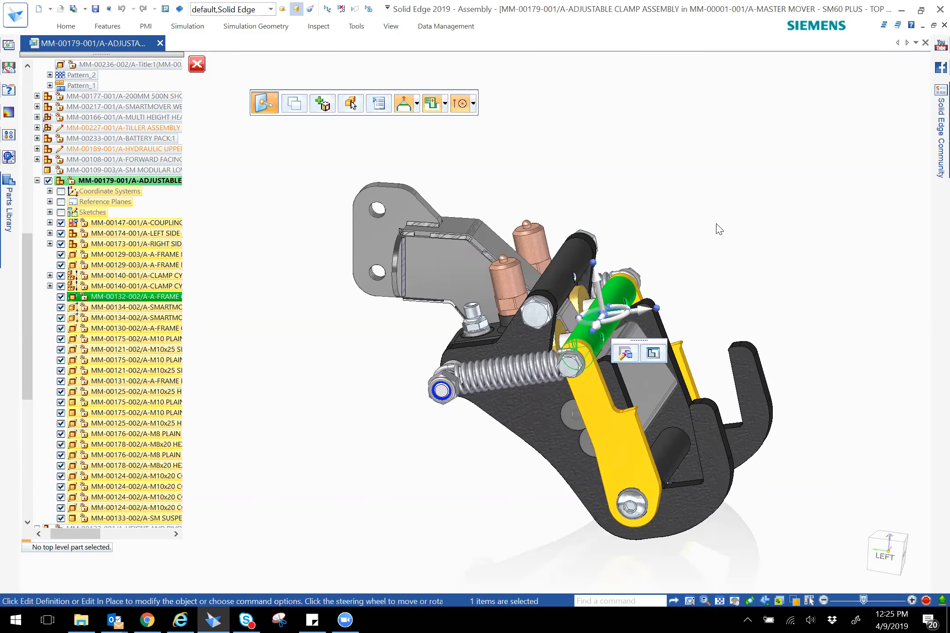
pyautogui.click(809, 249)
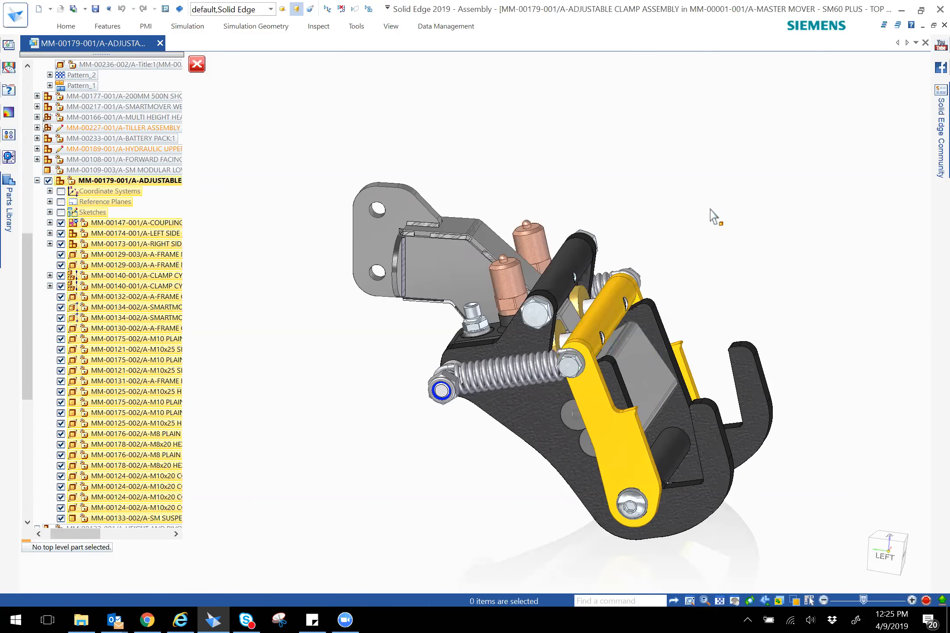
pyautogui.rightClick(711, 211)
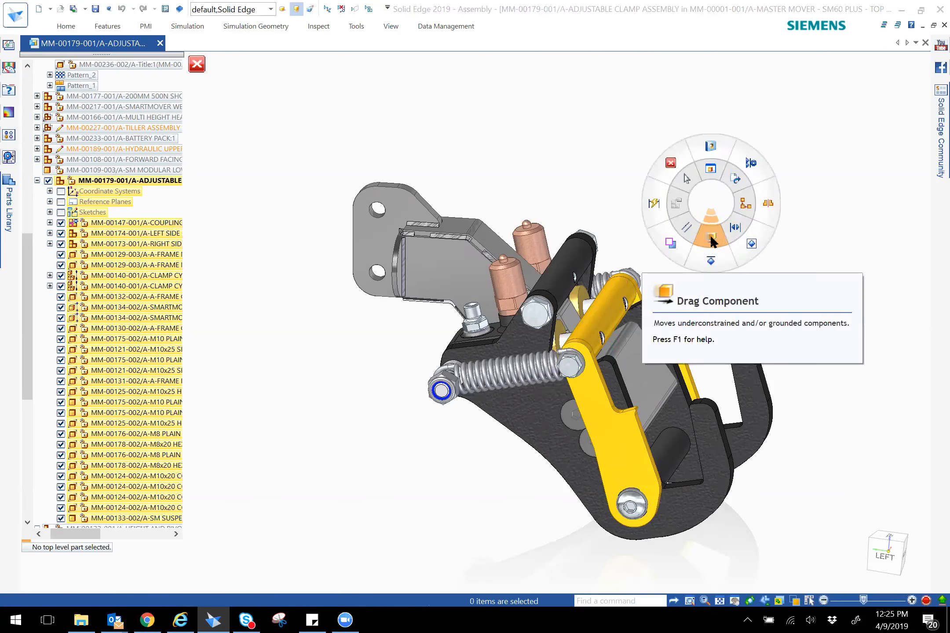
pyautogui.click(711, 240)
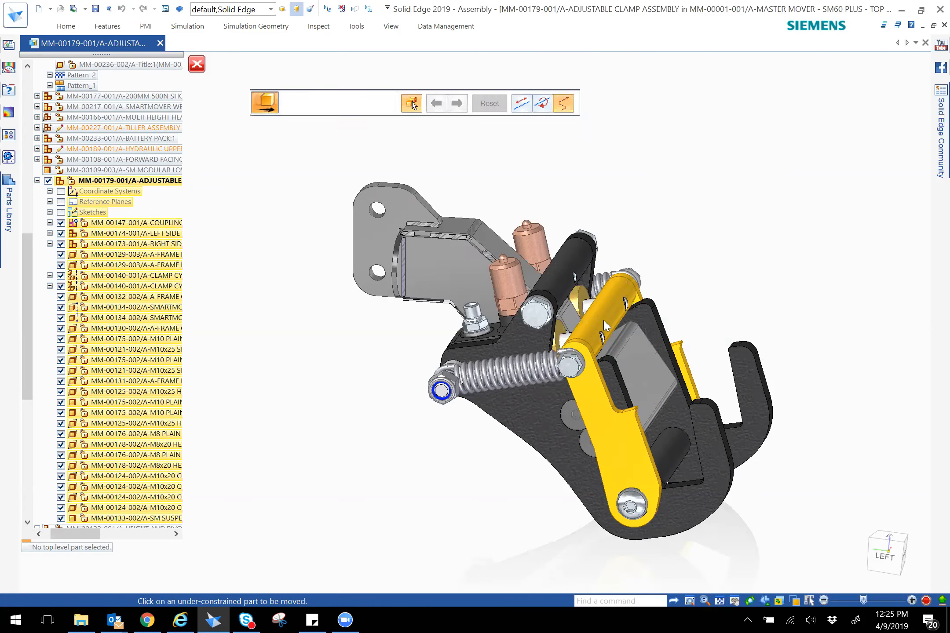
pyautogui.moveTo(624, 320); pyautogui.dragTo(673, 320)
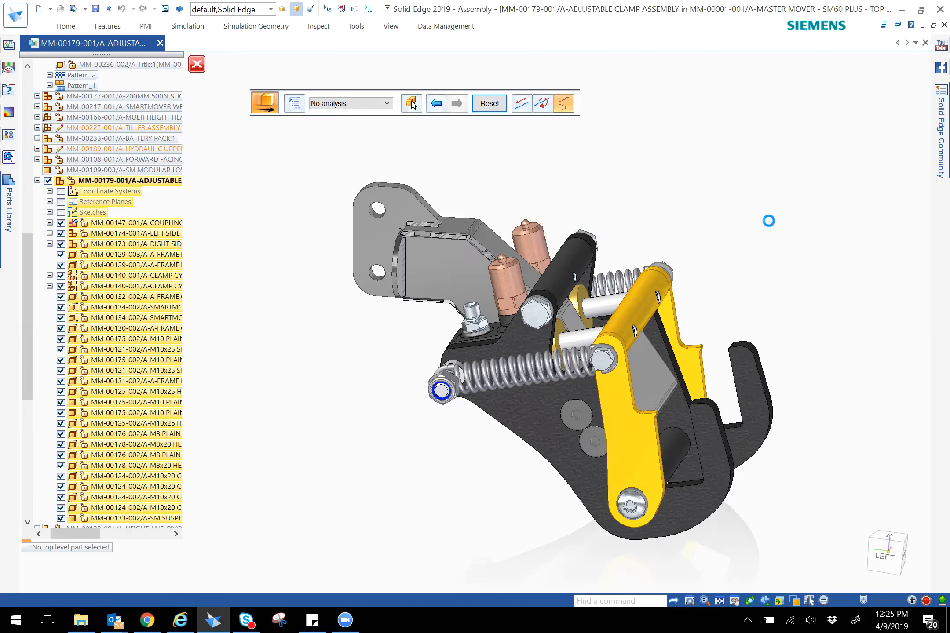
pyautogui.press('Escape')
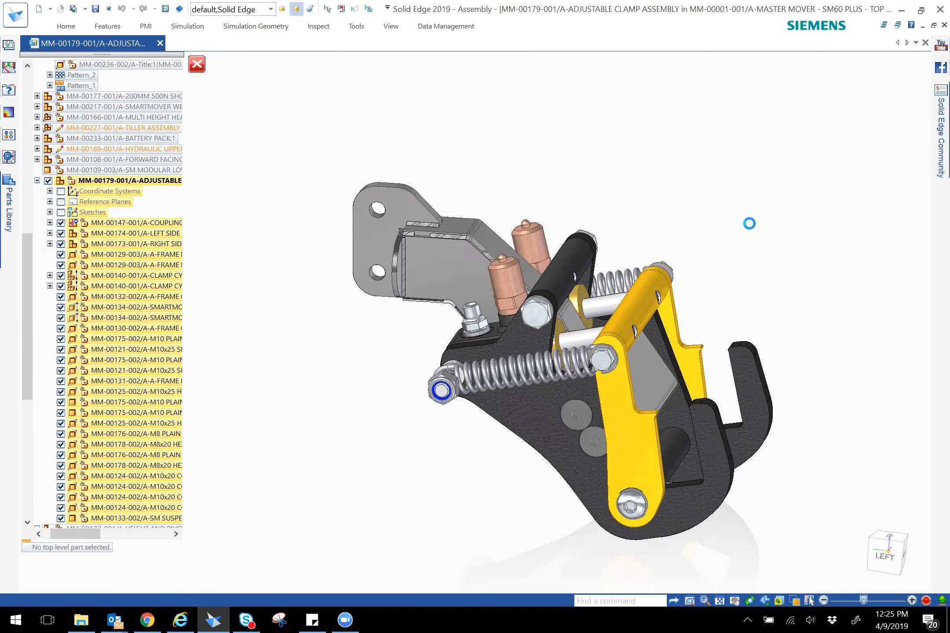
# Step: Find the Check Interference command and process an interference check on the yellow A-frame clamp cross link
pyautogui.click(613, 602)
pyautogui.write('interf')
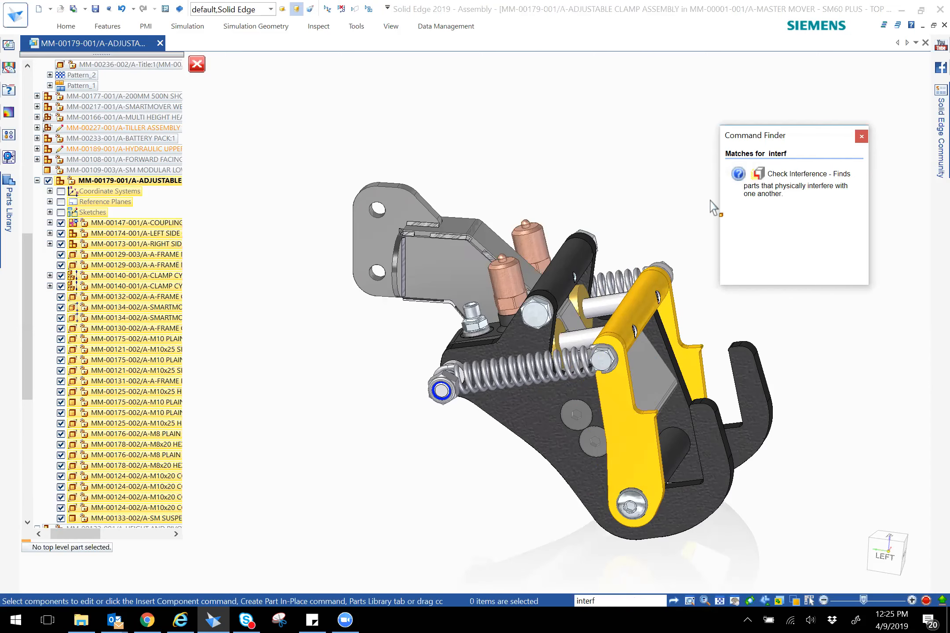
pyautogui.click(792, 183)
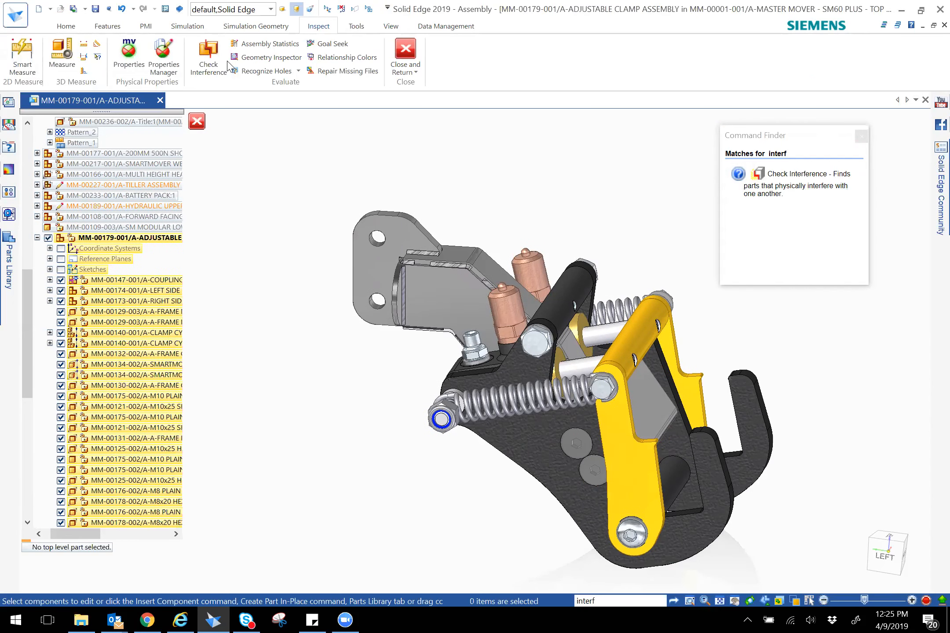
pyautogui.moveTo(763, 178)
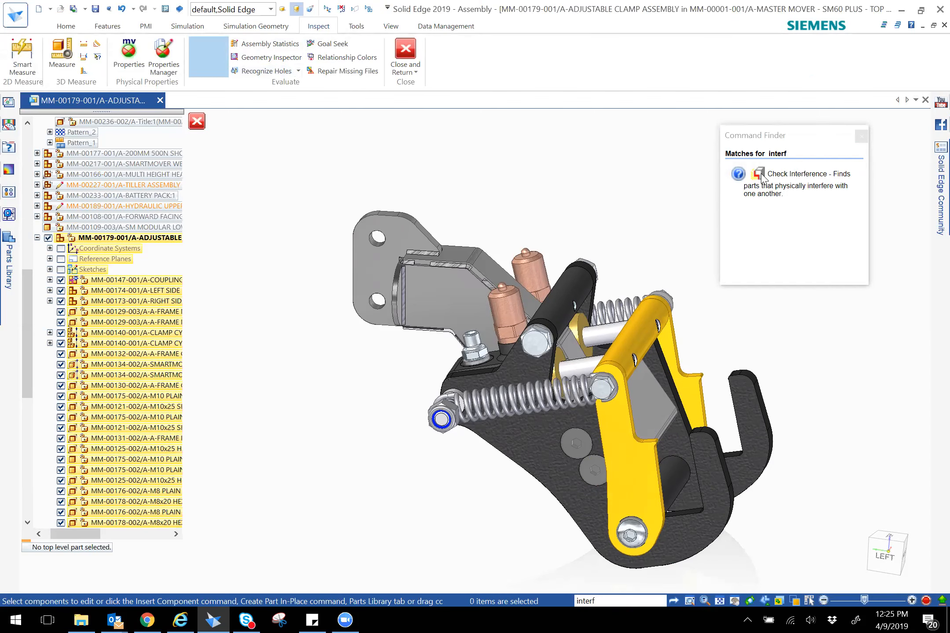
pyautogui.click(772, 179)
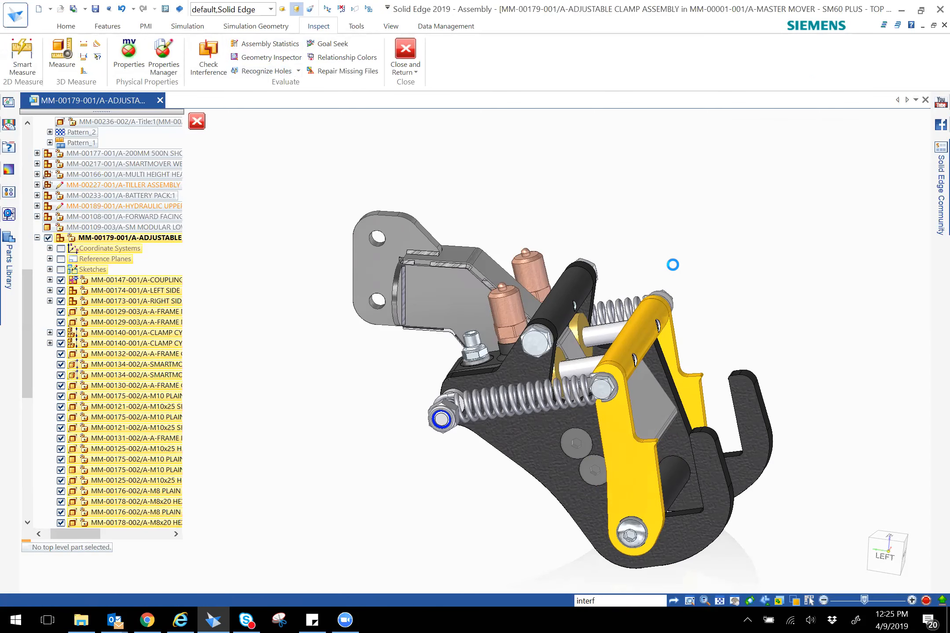
pyautogui.click(645, 336)
pyautogui.moveTo(738, 273); pyautogui.dragTo(723, 293, button='middle')
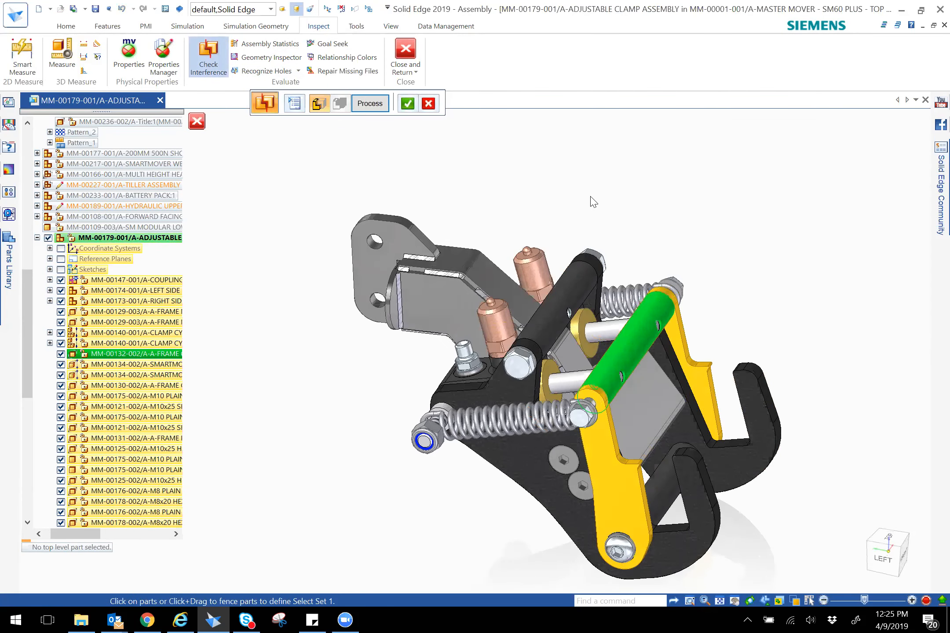
pyautogui.click(382, 102)
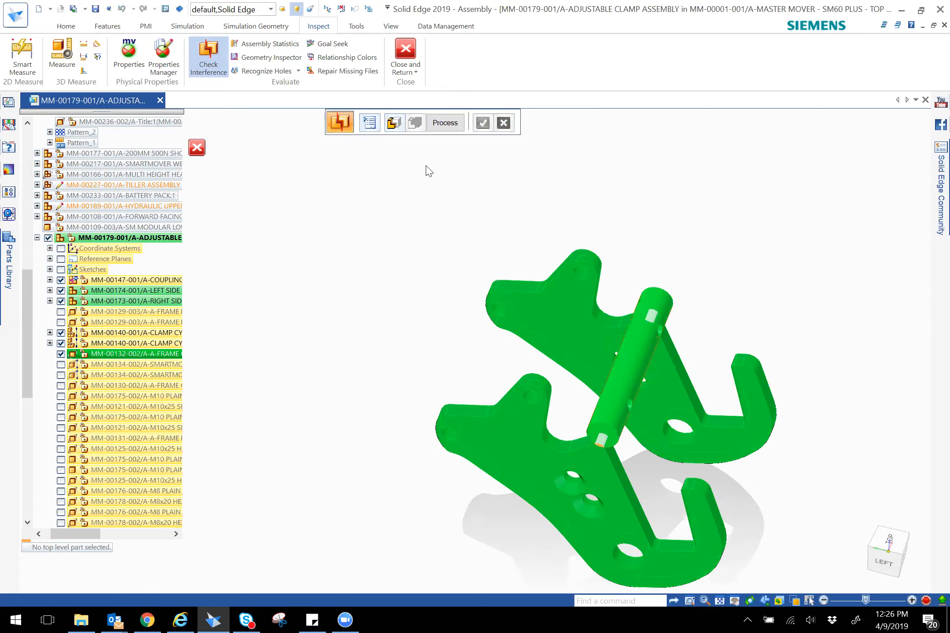
# Step: Leave the interference check and return from the adjustable clamp to the top-level assembly
pyautogui.click(414, 73)
pyautogui.click(413, 73)
pyautogui.click(413, 52)
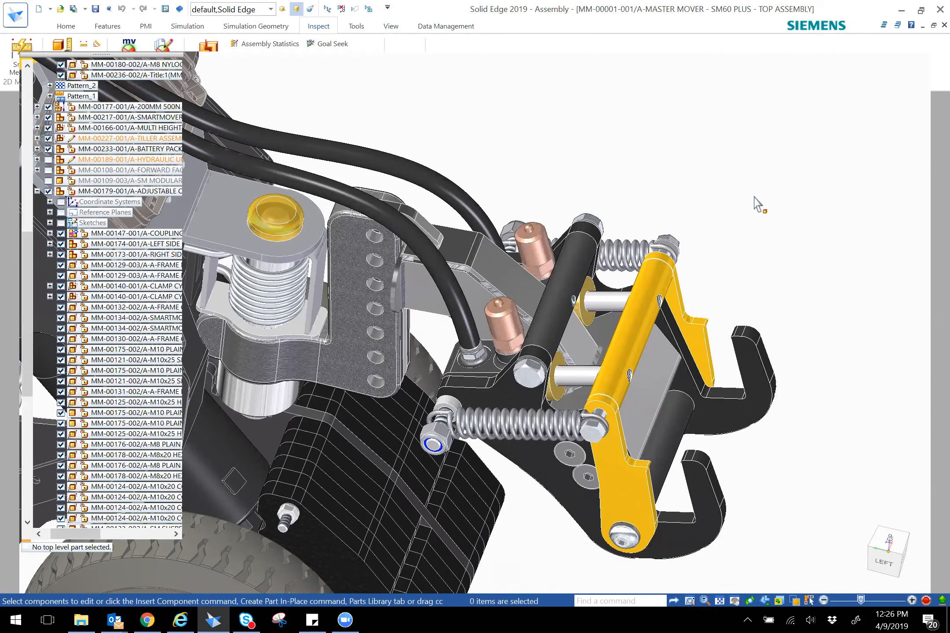
pyautogui.rightClick(752, 225)
pyautogui.moveTo(704, 203); pyautogui.dragTo(706, 207, button='right')
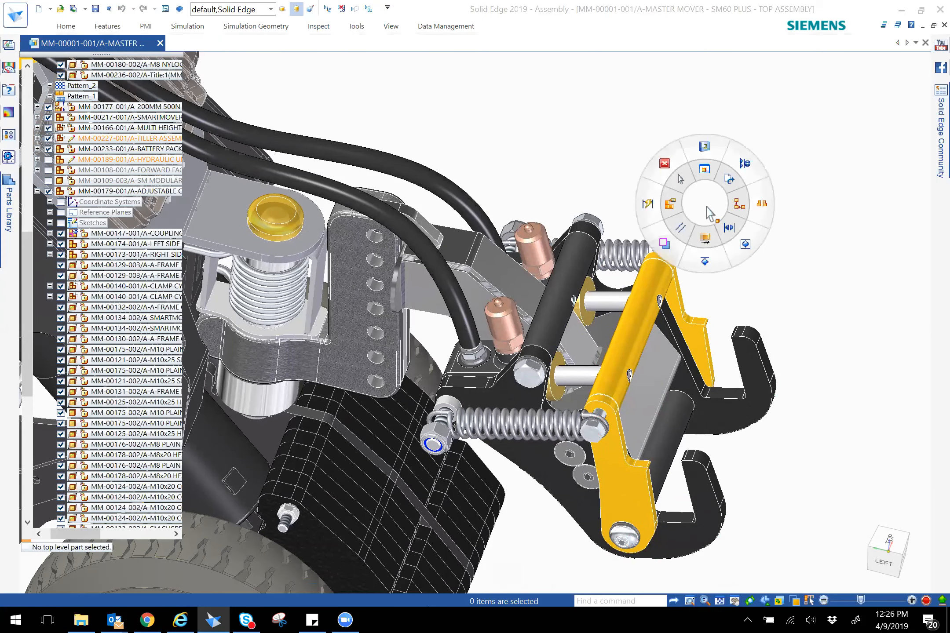
pyautogui.click(705, 238)
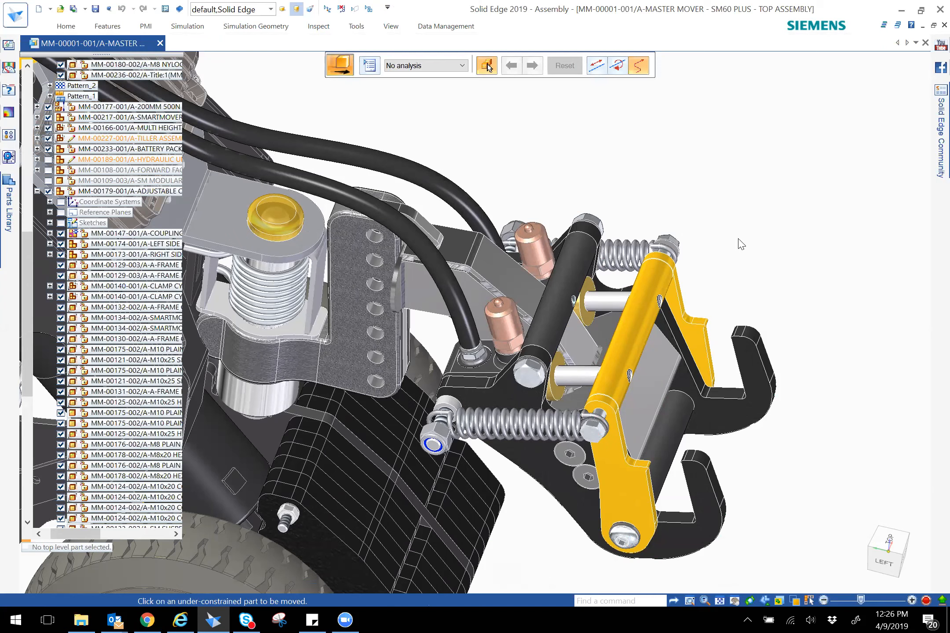
pyautogui.moveTo(745, 262); pyautogui.dragTo(743, 239, button='middle')
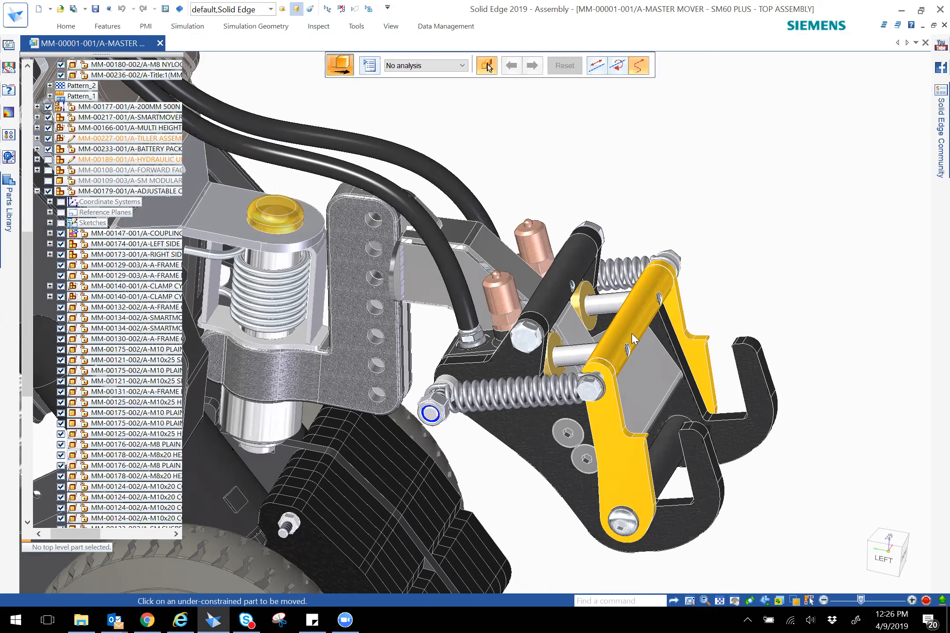
pyautogui.scroll(2, 632, 333)
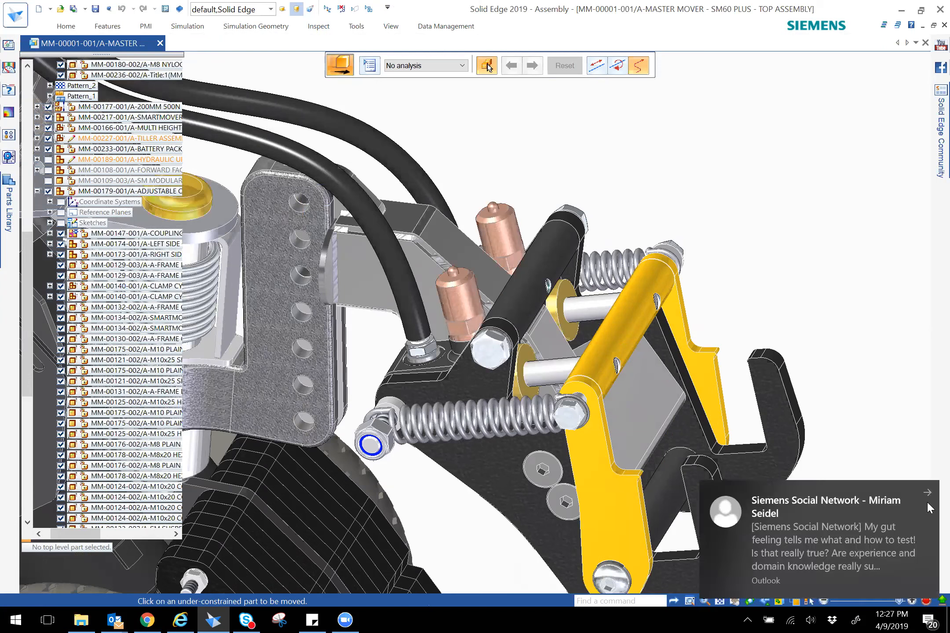
pyautogui.click(927, 492)
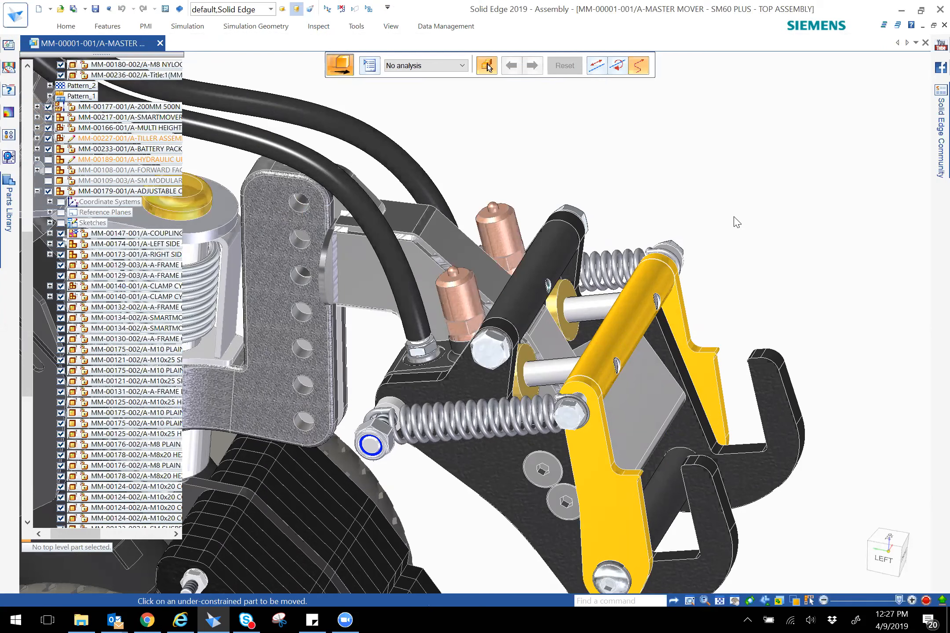
pyautogui.moveTo(734, 217); pyautogui.dragTo(739, 251, button='right')
pyautogui.moveTo(737, 260); pyautogui.dragTo(728, 273, button='middle')
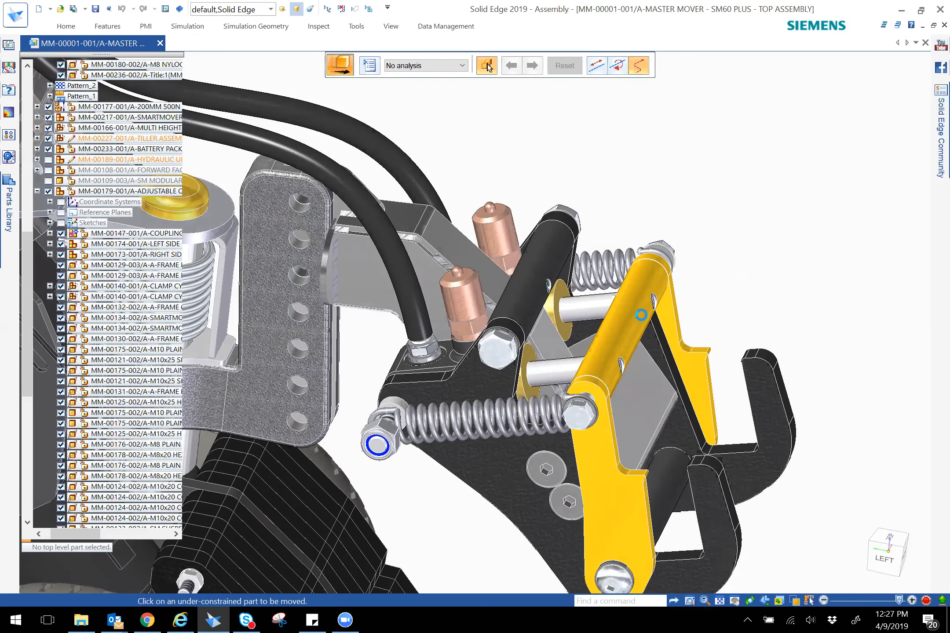
pyautogui.moveTo(641, 314); pyautogui.dragTo(611, 336, button='middle')
pyautogui.press('Escape')
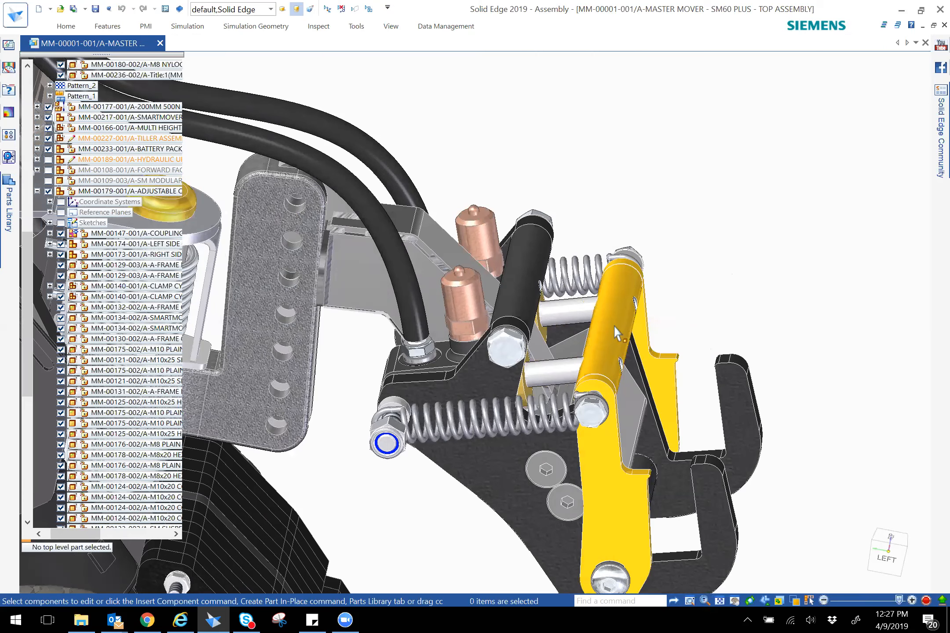
# Step: Select the adjustable clamp assembly MM-00179-001 through its yellow cross link and edit it in place
pyautogui.rightClick(614, 326)
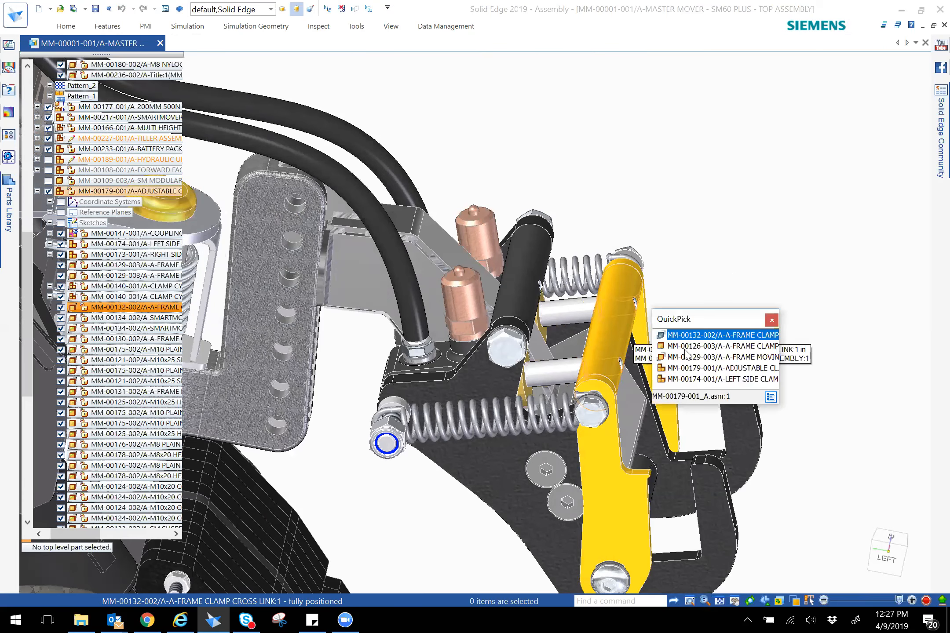
pyautogui.click(709, 369)
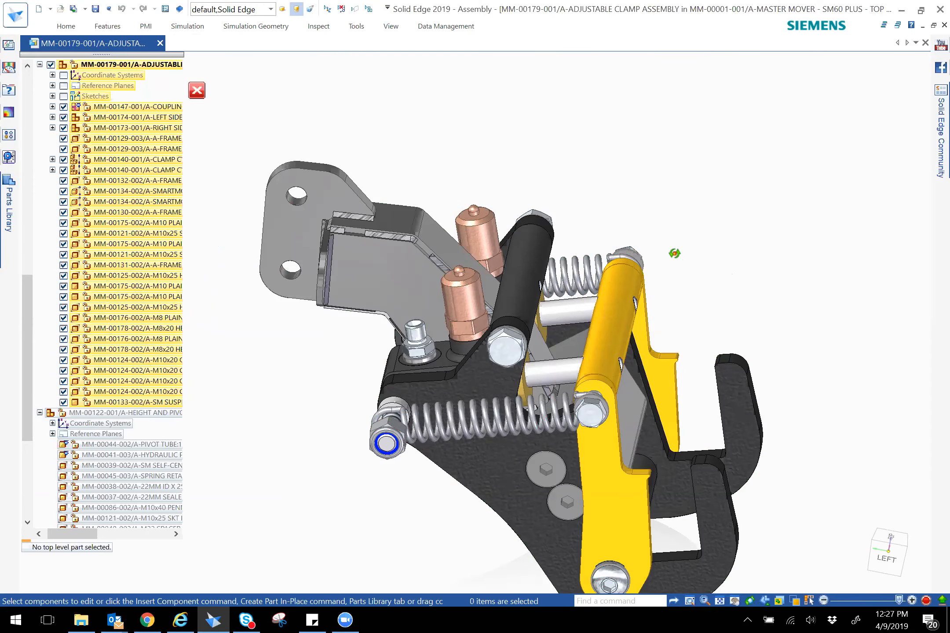
pyautogui.moveTo(672, 261); pyautogui.dragTo(734, 269, button='middle')
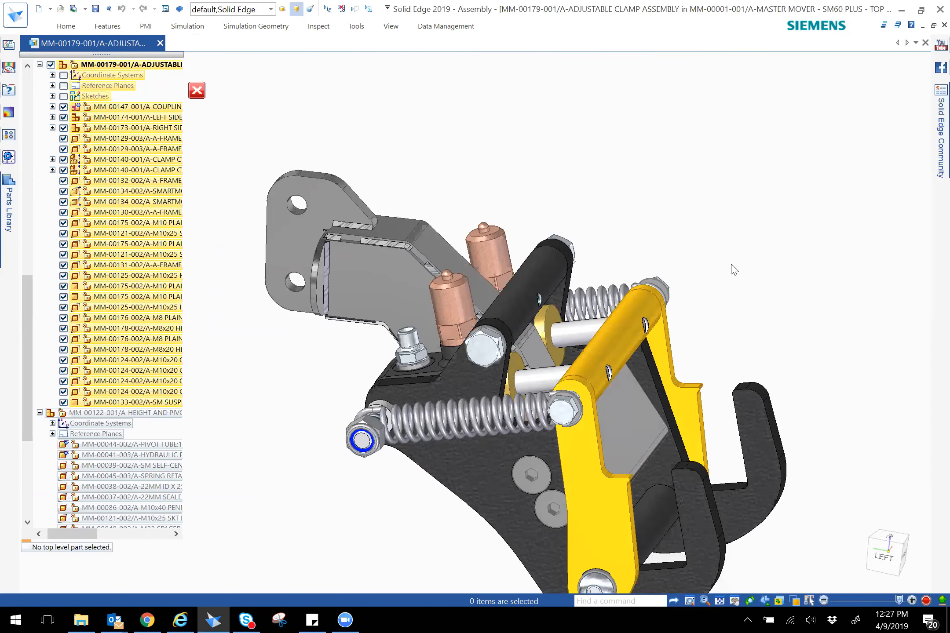
# Step: Move the yellow A-frame clamp cross link back toward the copper-coloured cylinders with Drag Component
pyautogui.rightClick(734, 269)
pyautogui.click(734, 298)
pyautogui.click(616, 346)
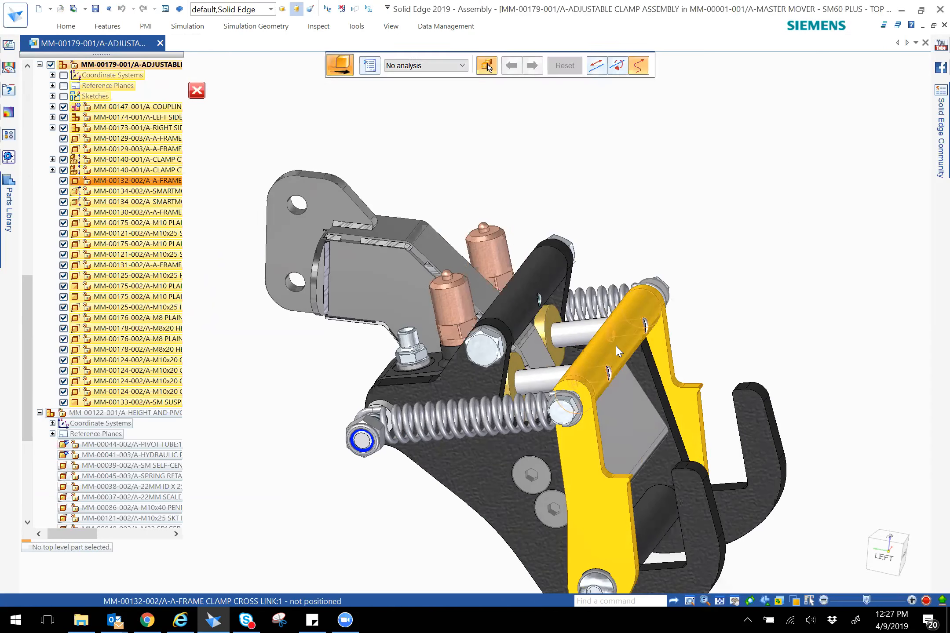
pyautogui.moveTo(594, 352); pyautogui.dragTo(669, 342)
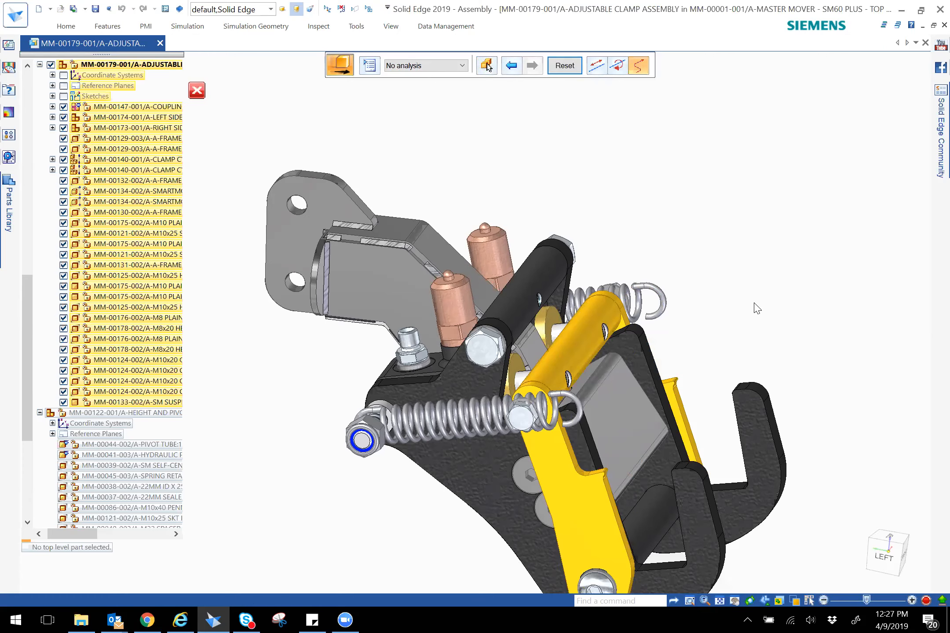
# Step: Select the rounded R5 end faces of both black side plates beside the cross link and move them 5 mm along the plates' sloping front edge
pyautogui.moveTo(748, 288); pyautogui.dragTo(692, 240, button='middle')
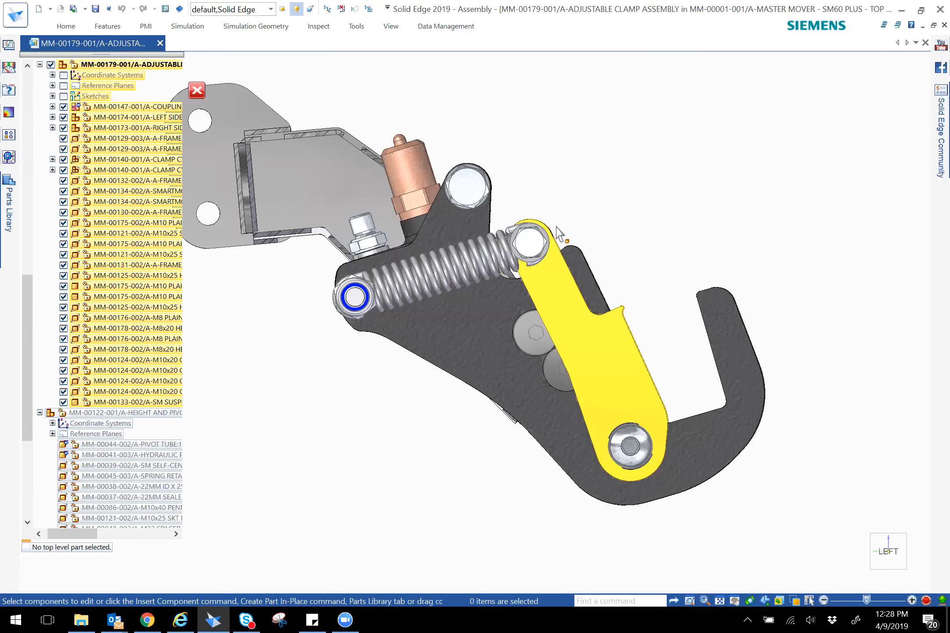
pyautogui.scroll(2, 559, 234)
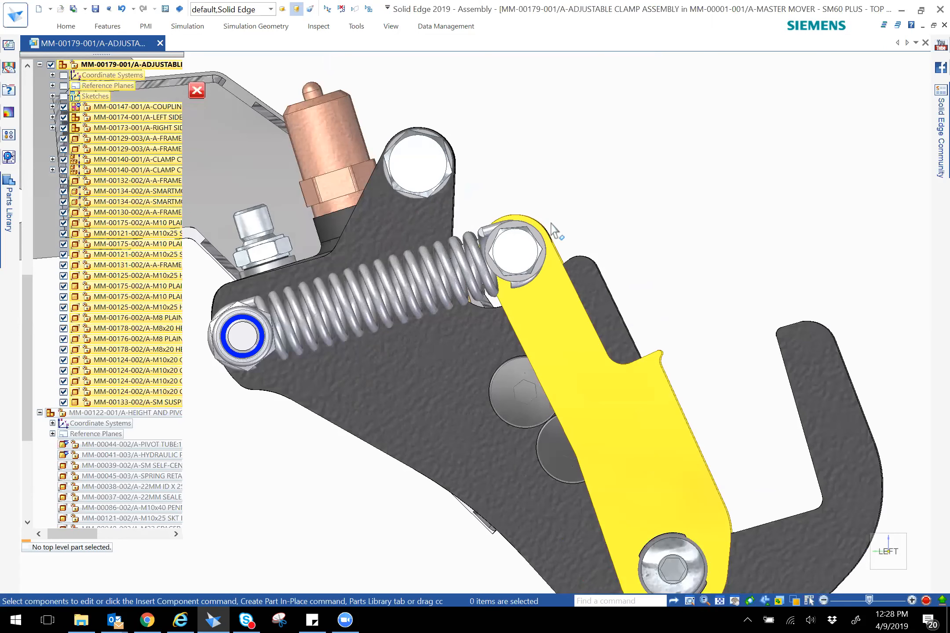
pyautogui.moveTo(611, 326); pyautogui.dragTo(616, 317)
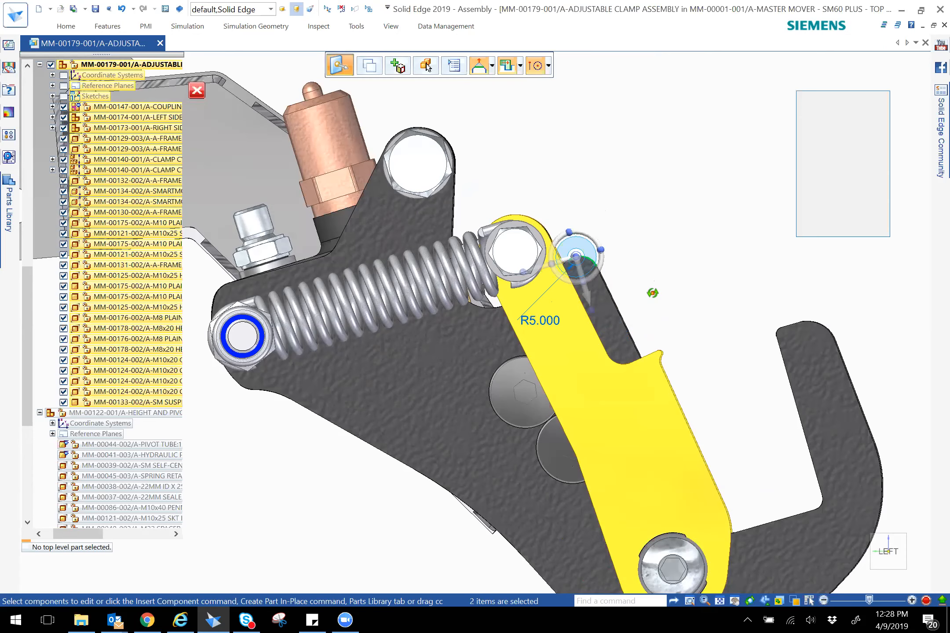
pyautogui.moveTo(651, 296); pyautogui.dragTo(654, 297, button='middle')
pyautogui.click(599, 213)
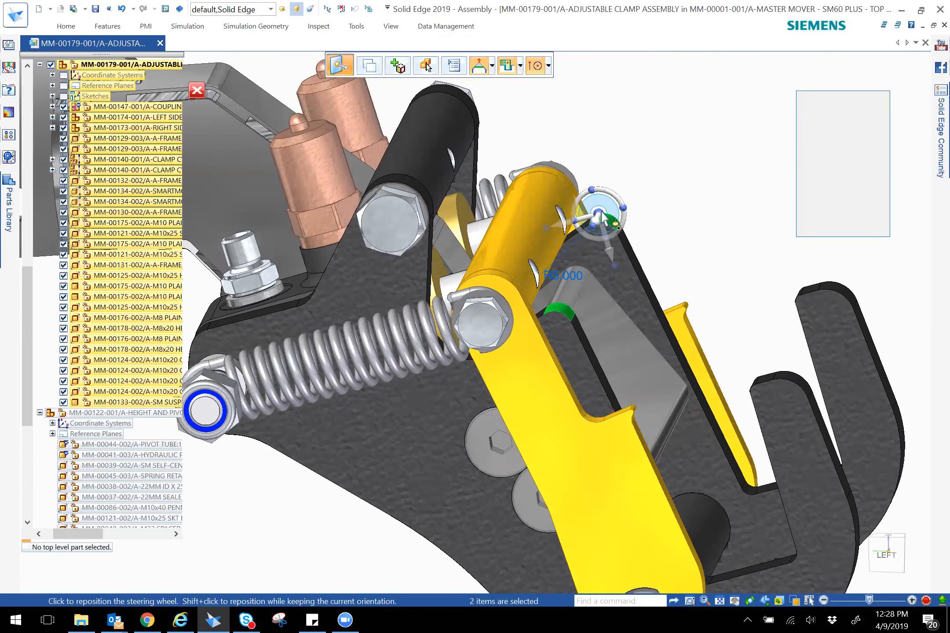
pyautogui.click(636, 274)
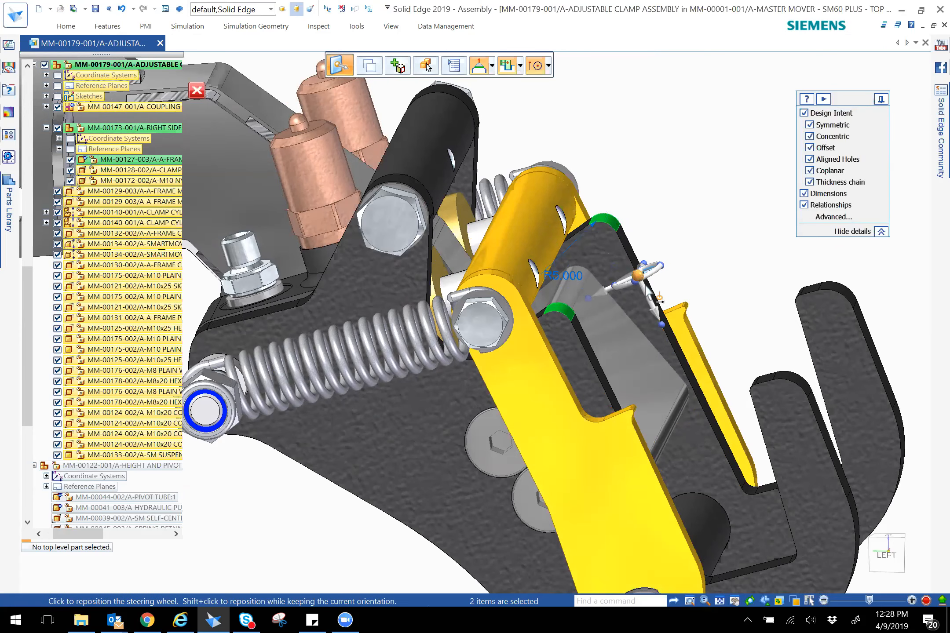
pyautogui.moveTo(650, 267); pyautogui.dragTo(659, 265, button='middle')
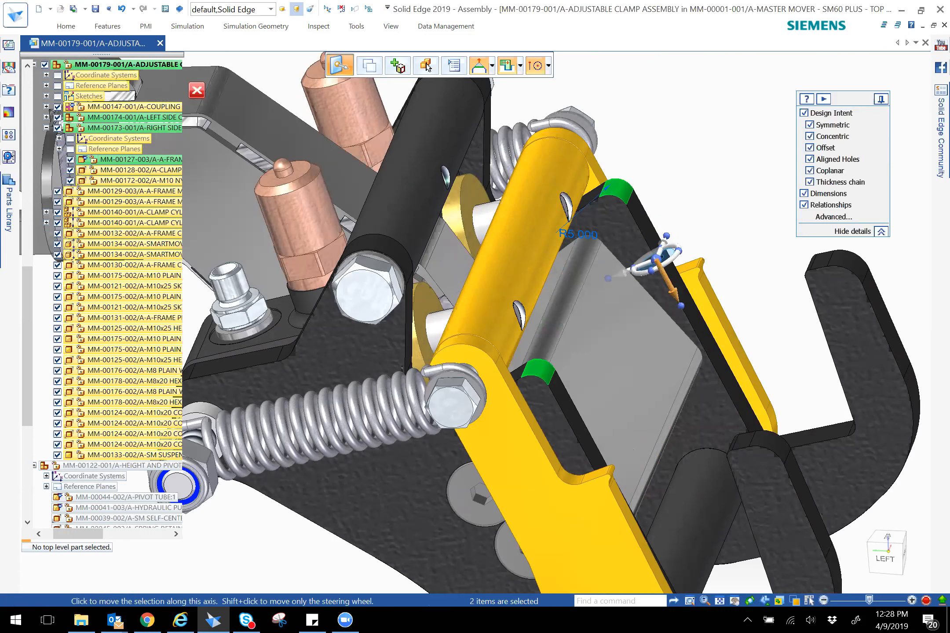
pyautogui.click(667, 279)
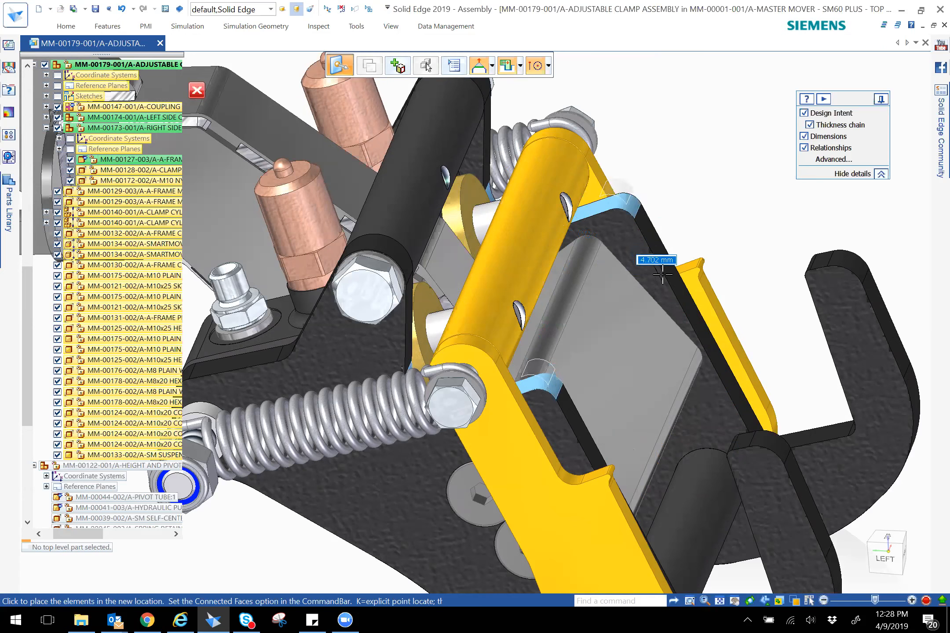
pyautogui.write('5')
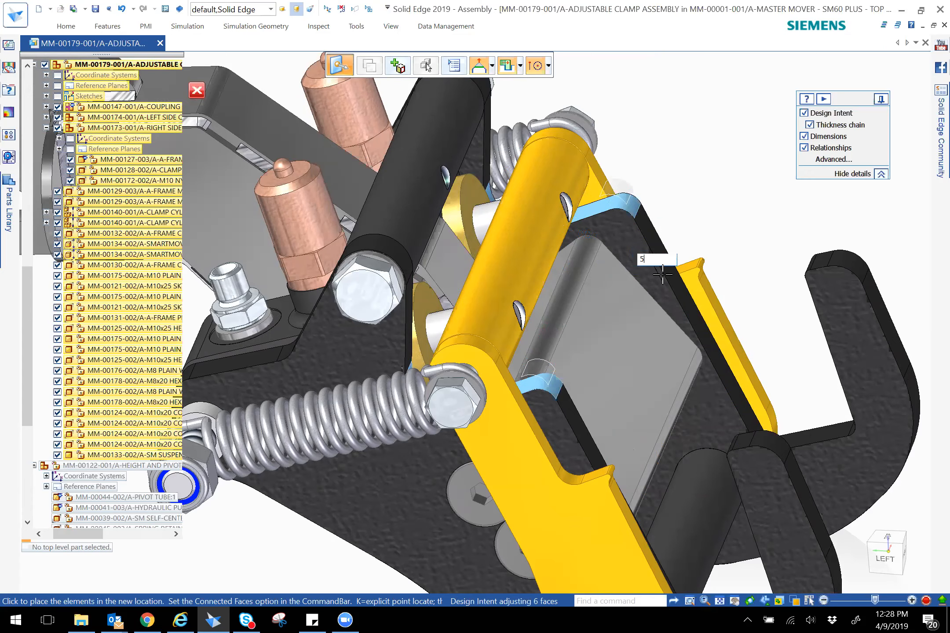
pyautogui.press('Return')
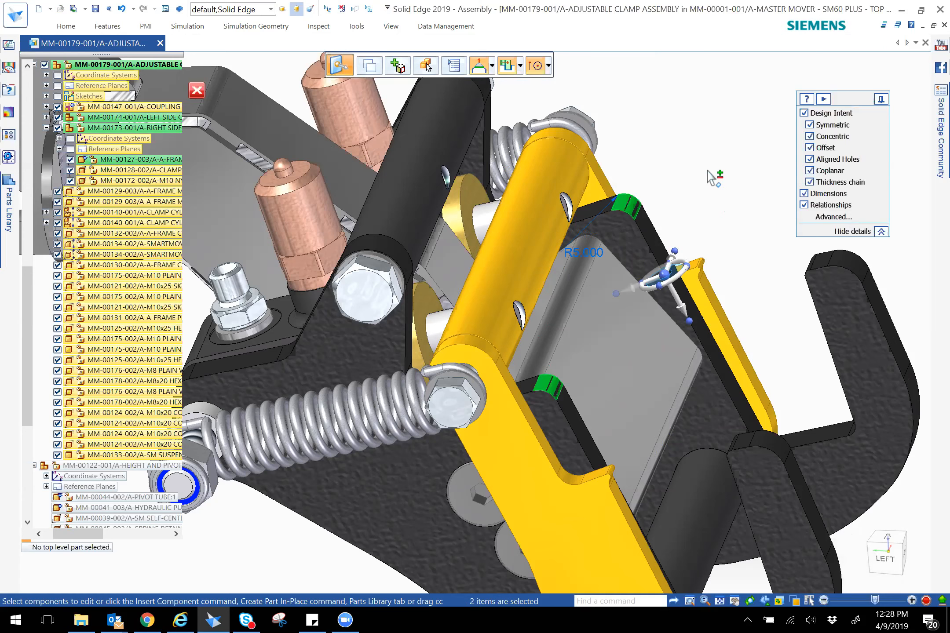
pyautogui.press('Escape')
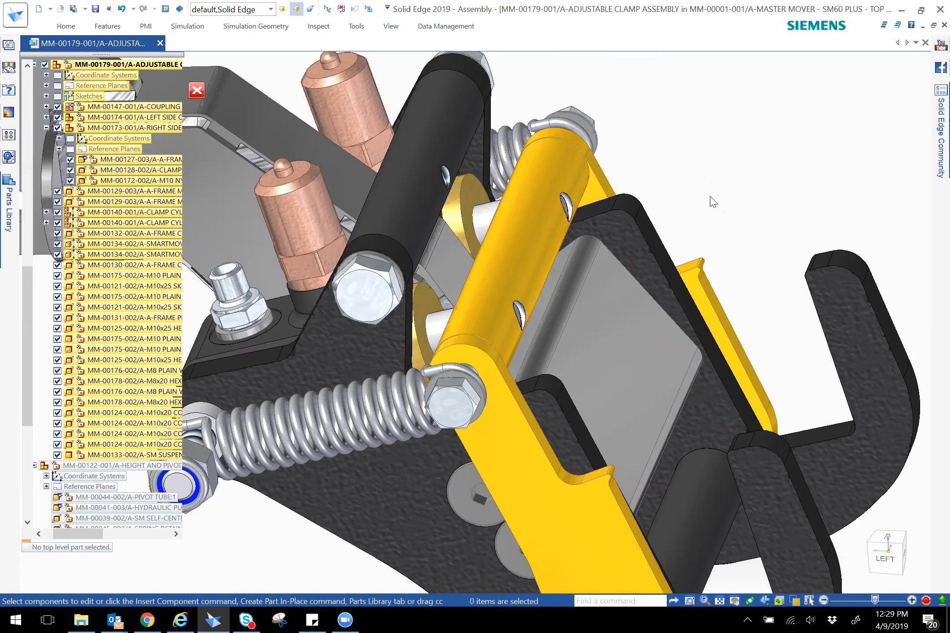
# Step: Move the yellow cross link away from the cylinders toward the hooks with Drag Component, and close the clamp's in-place edit
pyautogui.scroll(-2, 715, 207)
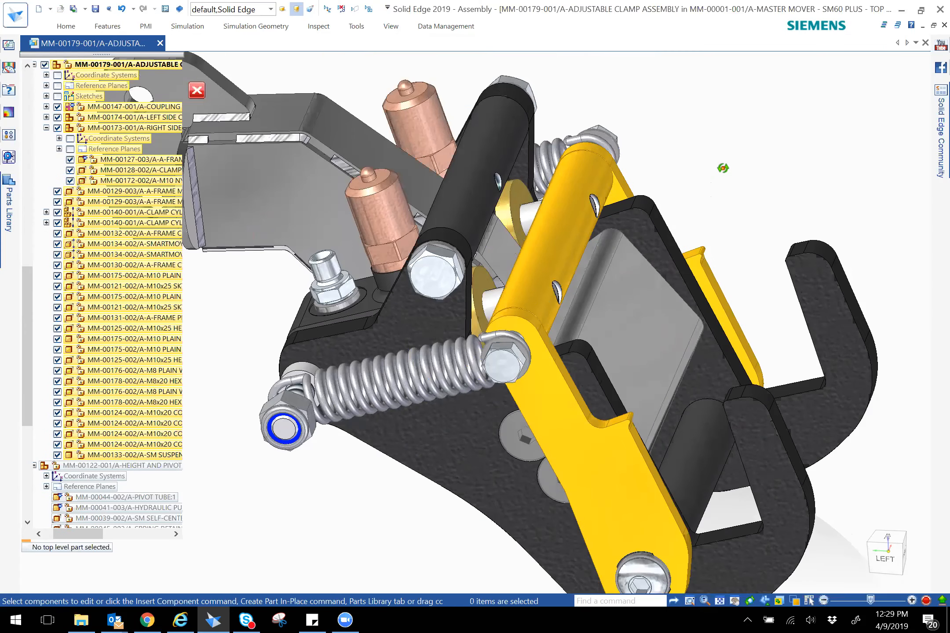
pyautogui.moveTo(727, 170); pyautogui.dragTo(709, 184, button='middle')
pyautogui.moveTo(708, 182); pyautogui.dragTo(687, 221, button='right')
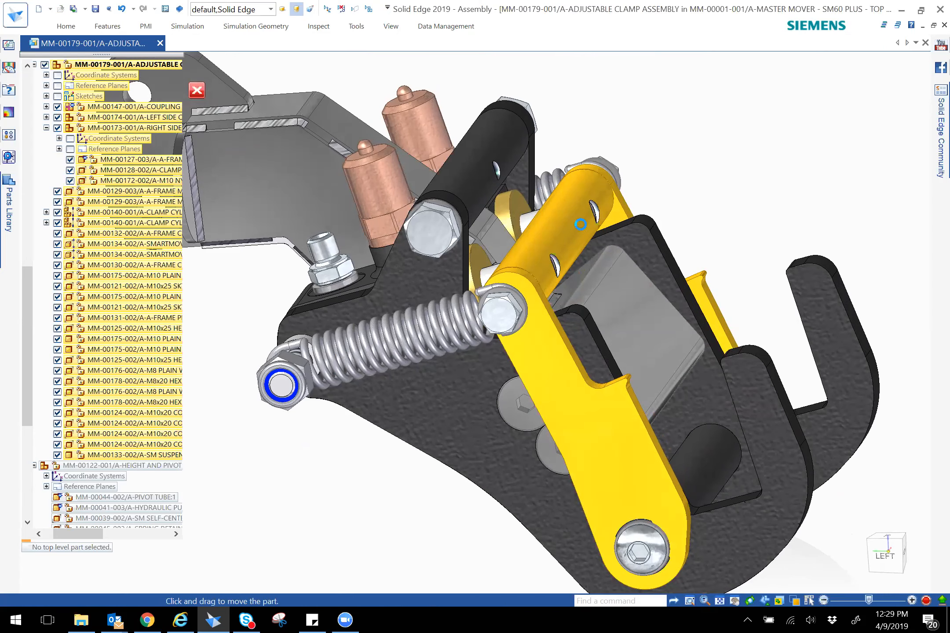
pyautogui.click(611, 234)
pyautogui.moveTo(610, 235); pyautogui.dragTo(667, 236)
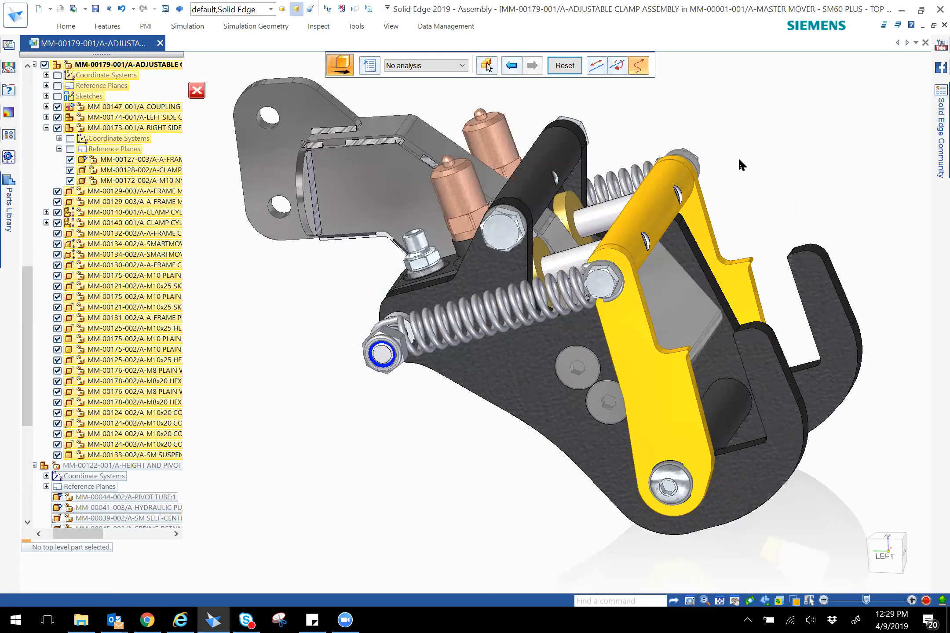
pyautogui.click(197, 95)
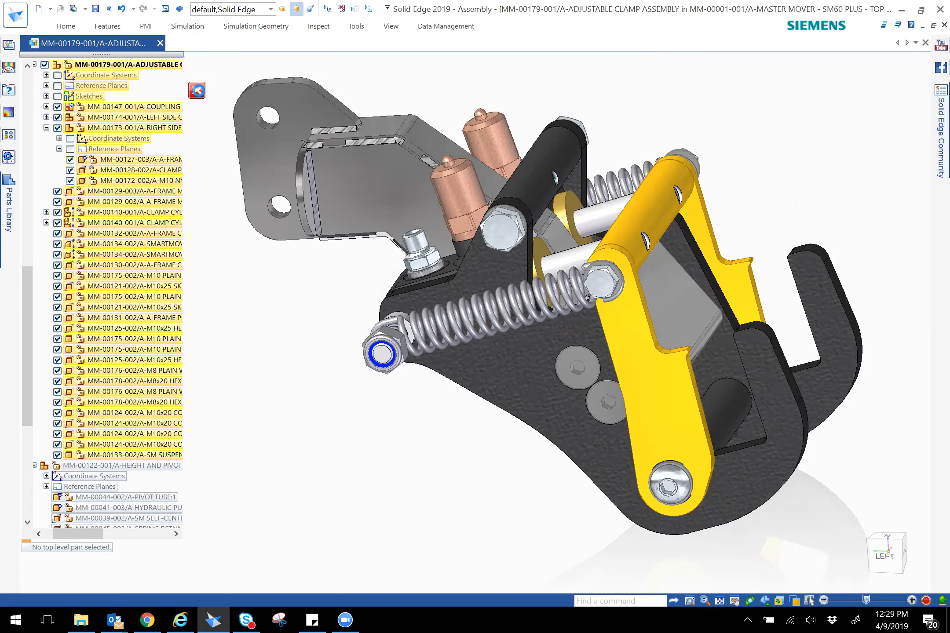
pyautogui.click(199, 92)
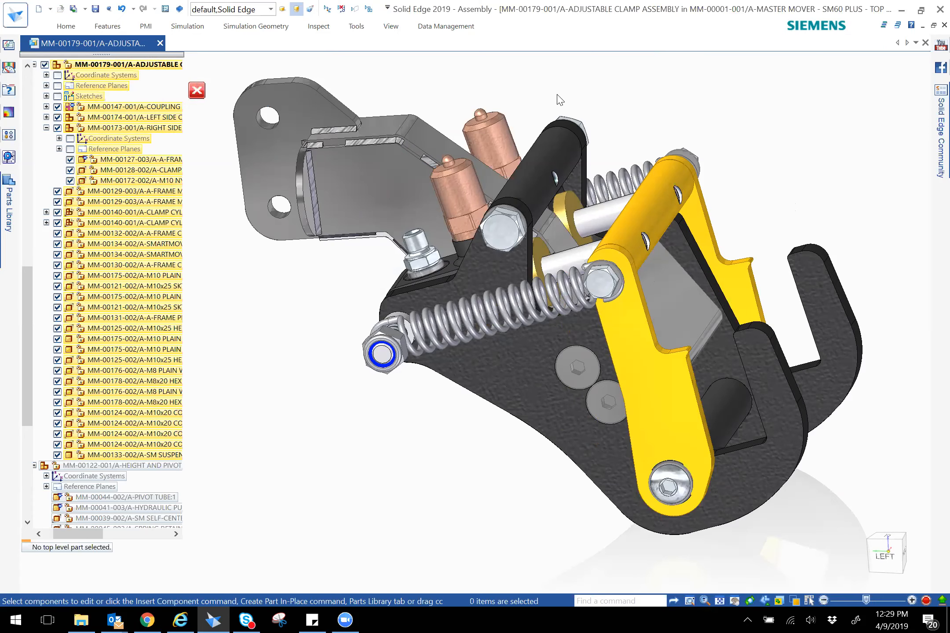
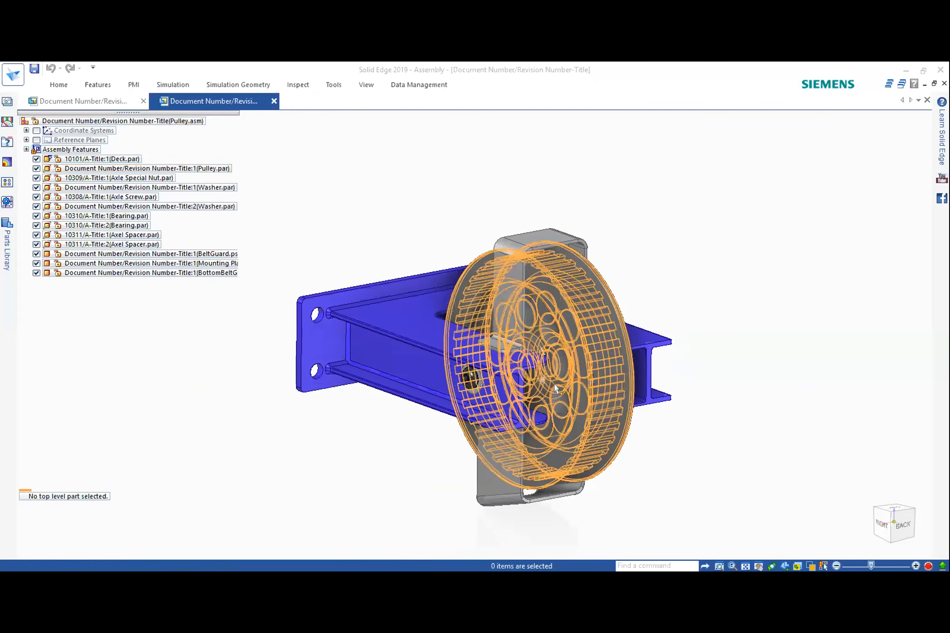
# Step: Select the pulley part in the Pulley.asm assembly and edit it in place
pyautogui.moveTo(542, 347); pyautogui.dragTo(660, 413, button='middle')
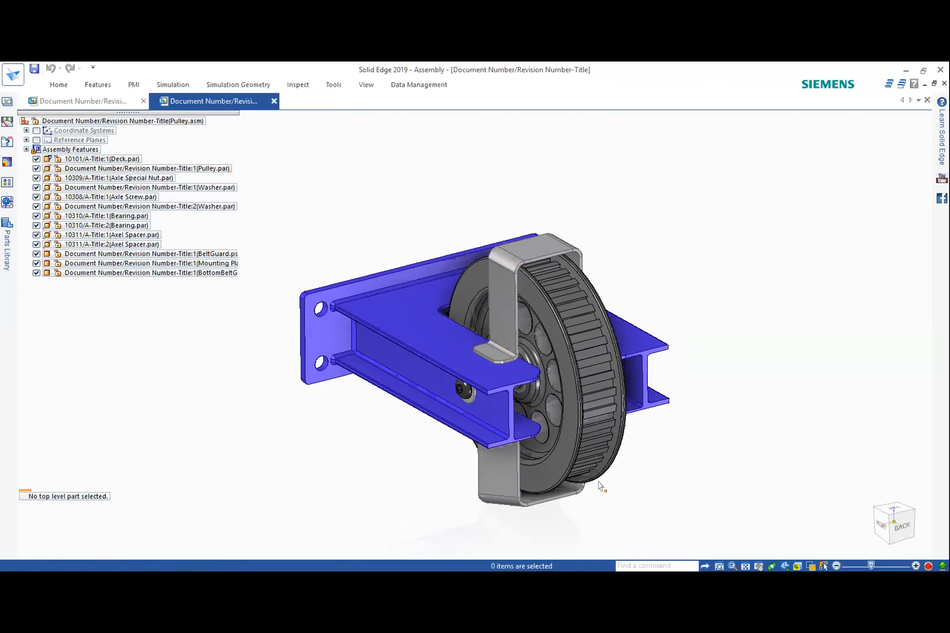
pyautogui.moveTo(577, 467); pyautogui.dragTo(626, 498, button='middle')
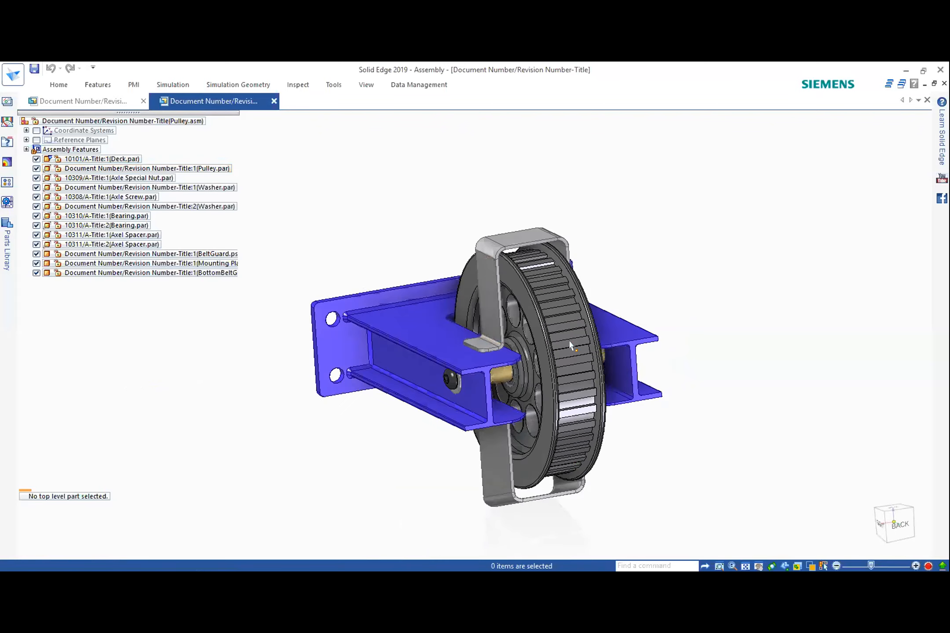
pyautogui.click(70, 172)
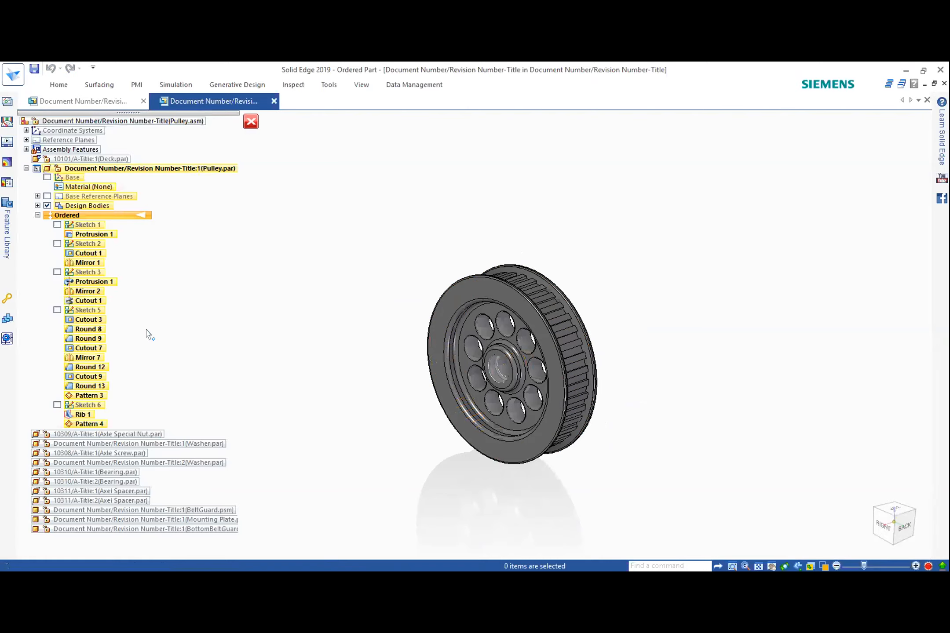
pyautogui.moveTo(493, 331); pyautogui.dragTo(299, 324, button='middle')
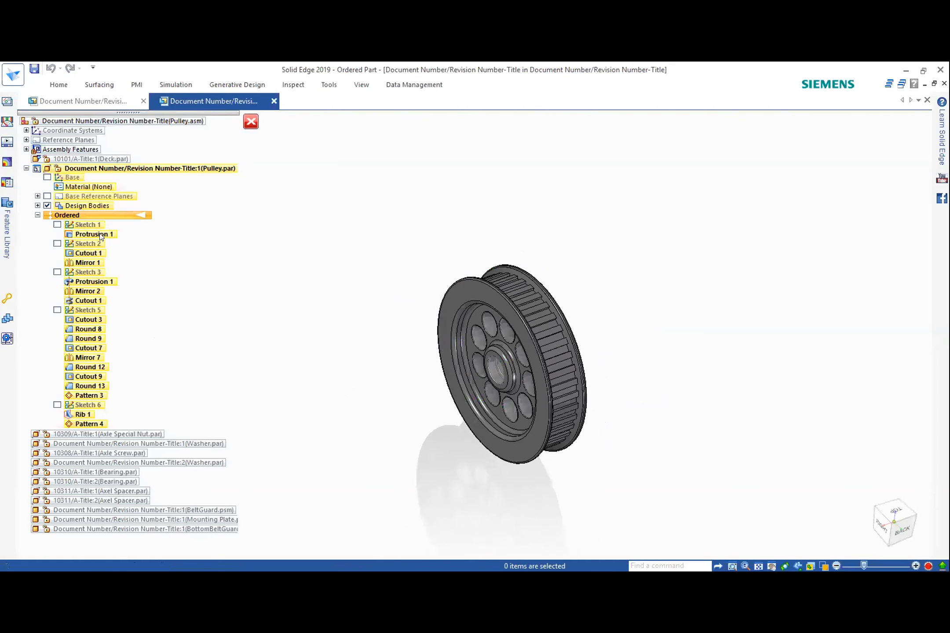
# Step: Edit the pulley's base extruded protrusion (Protrusion 1), set its width to 55 mm and finish the feature
pyautogui.click(436, 282)
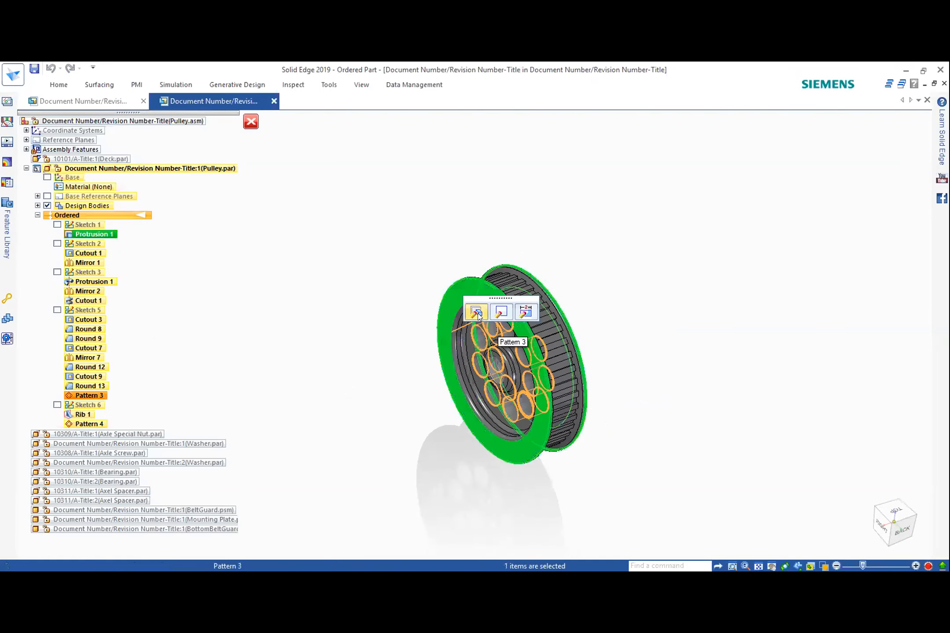
pyautogui.press('Escape')
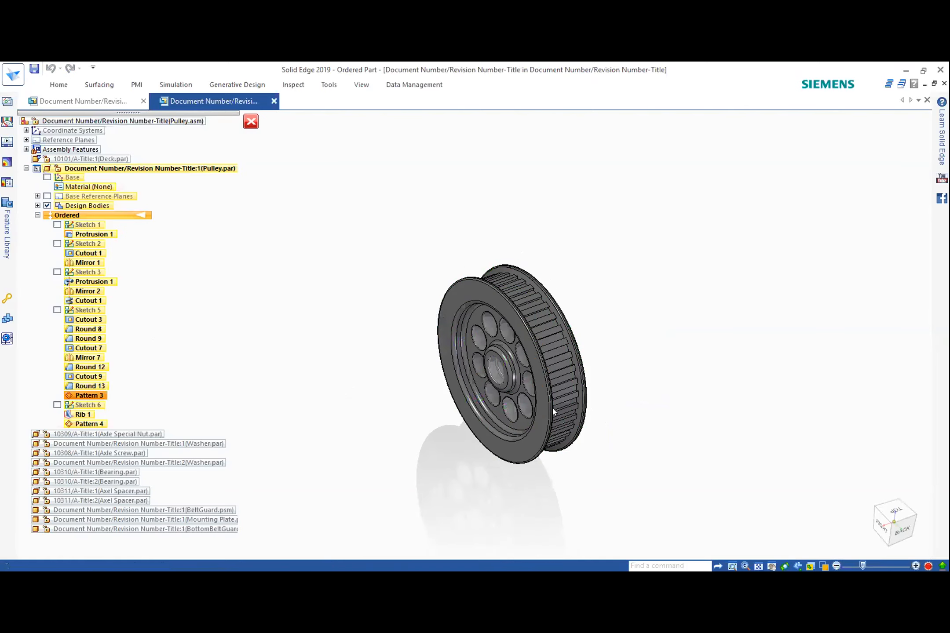
pyautogui.doubleClick(553, 409)
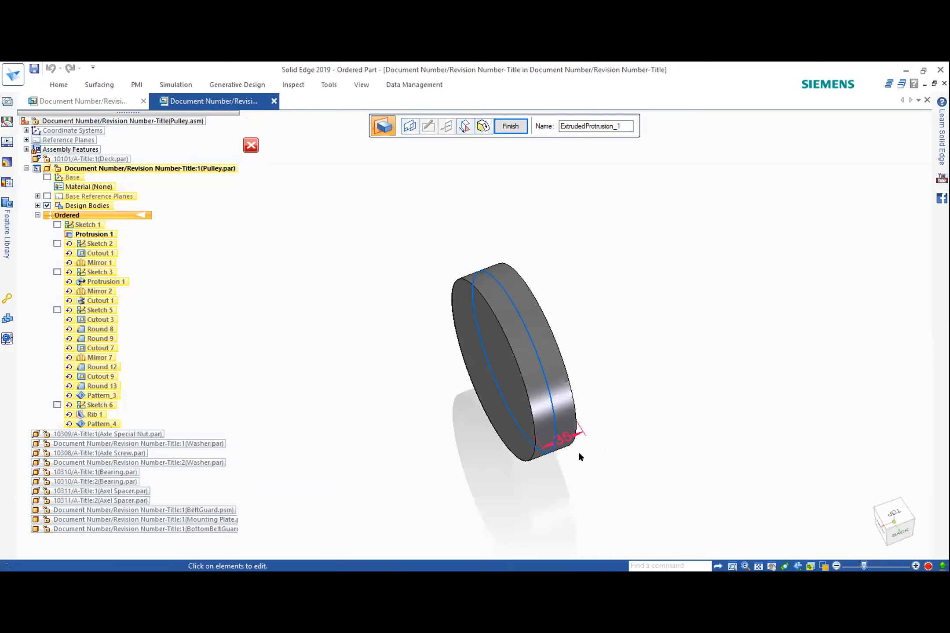
pyautogui.click(579, 454)
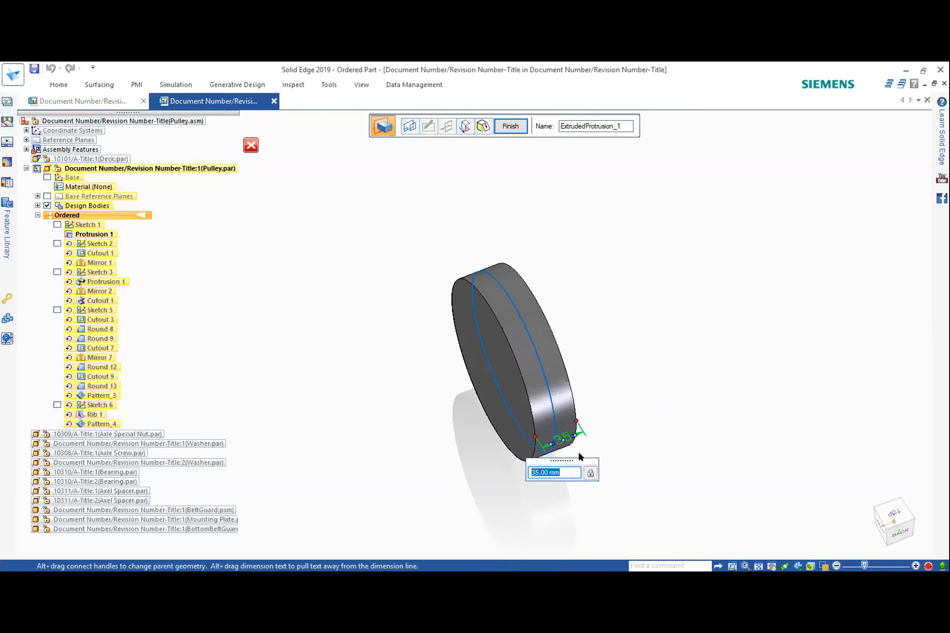
pyautogui.write('55')
pyautogui.press('Return')
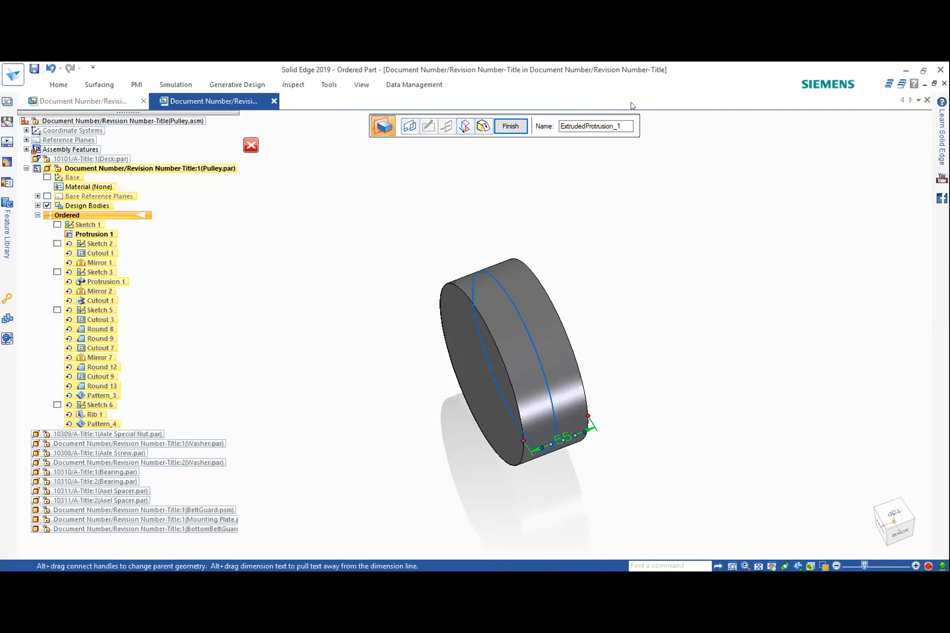
pyautogui.click(511, 128)
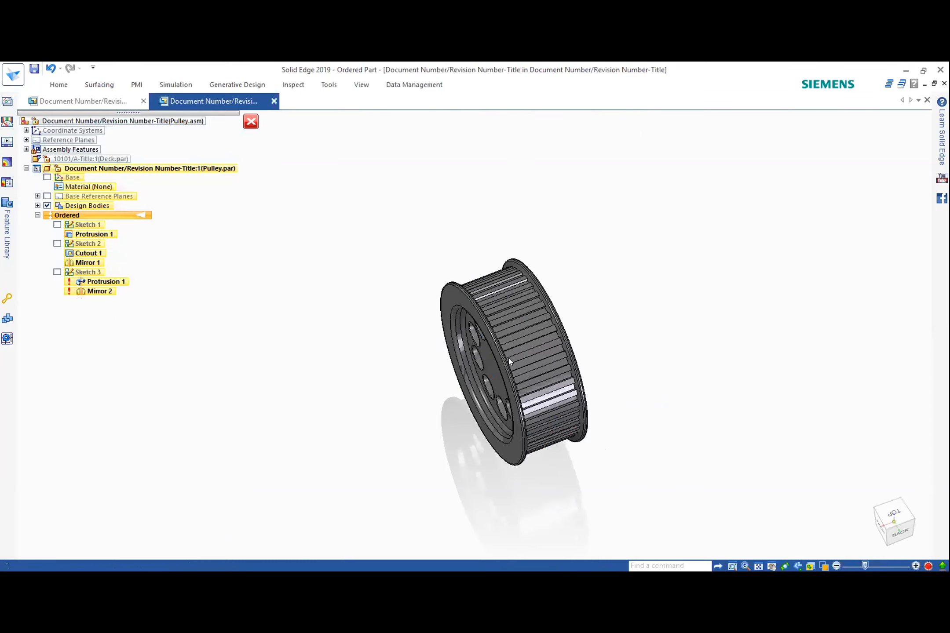
# Step: Inspect the rebuilt pulley and undo the base protrusion's width change
pyautogui.moveTo(512, 346); pyautogui.dragTo(723, 377, button='middle')
pyautogui.press('Escape')
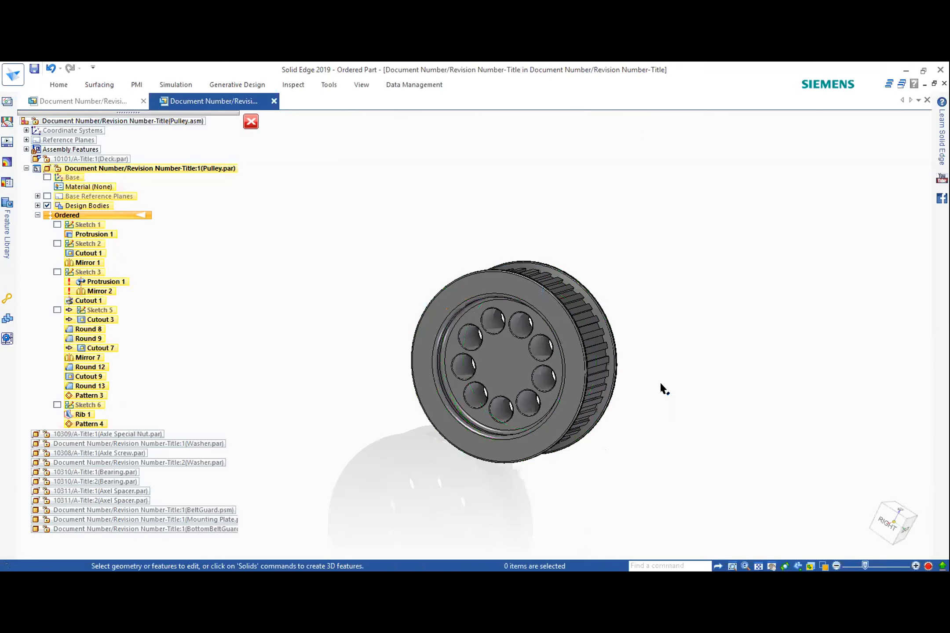
pyautogui.moveTo(636, 353); pyautogui.dragTo(607, 412, button='middle')
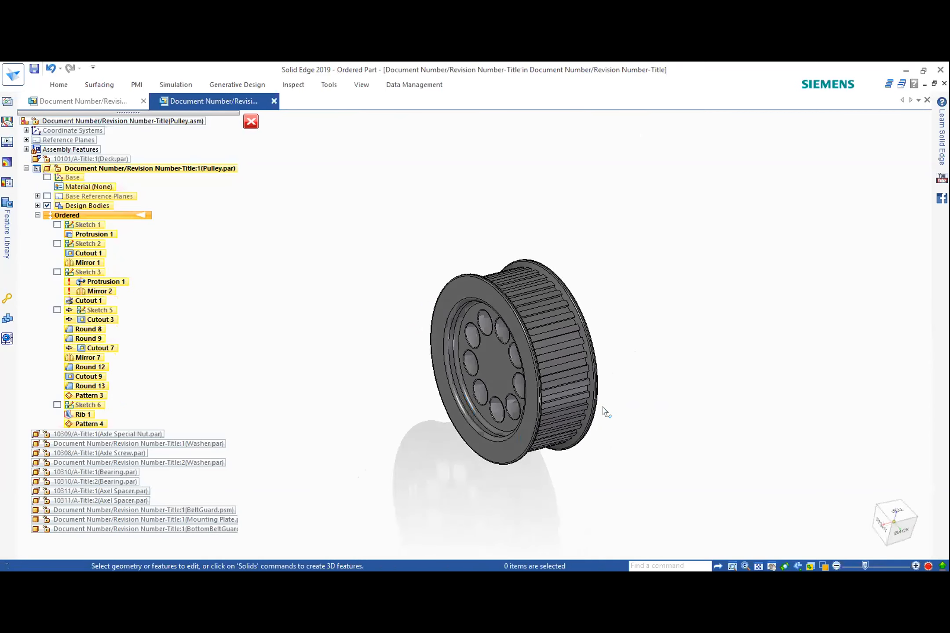
pyautogui.click(49, 69)
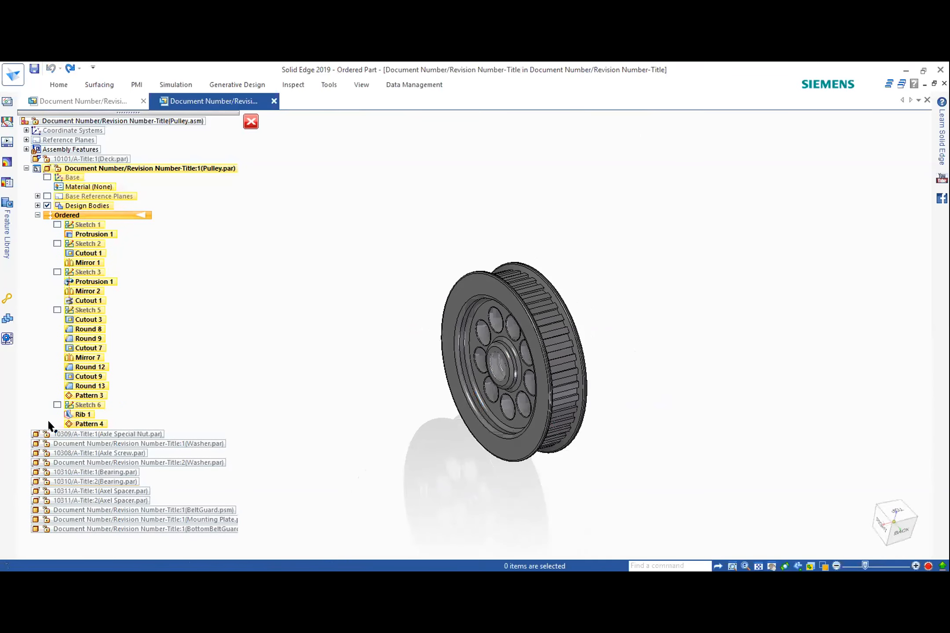
# Step: Convert the pulley's ordered features, through the last tooth pattern, to synchronous features
pyautogui.rightClick(96, 424)
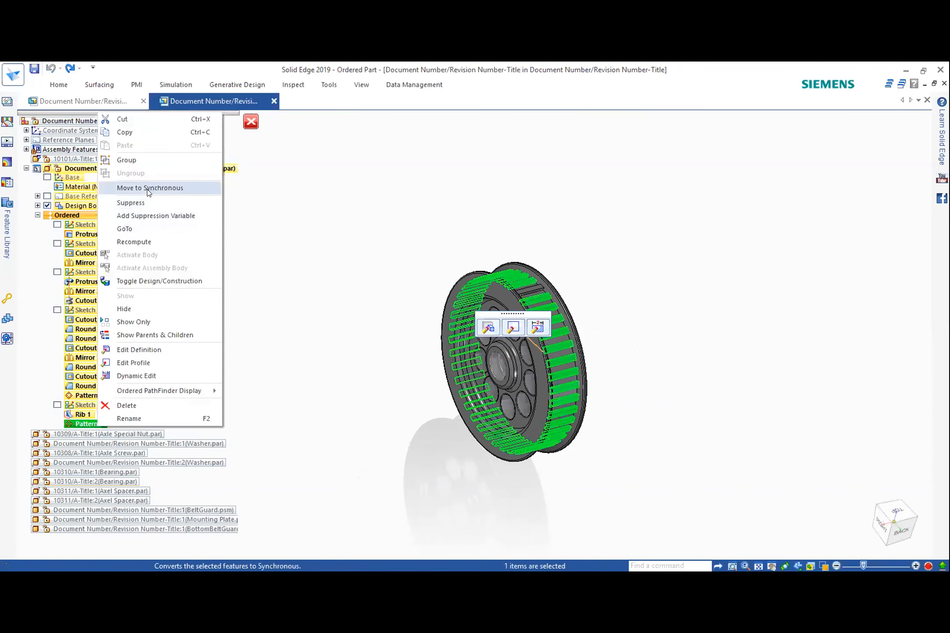
pyautogui.press('Escape')
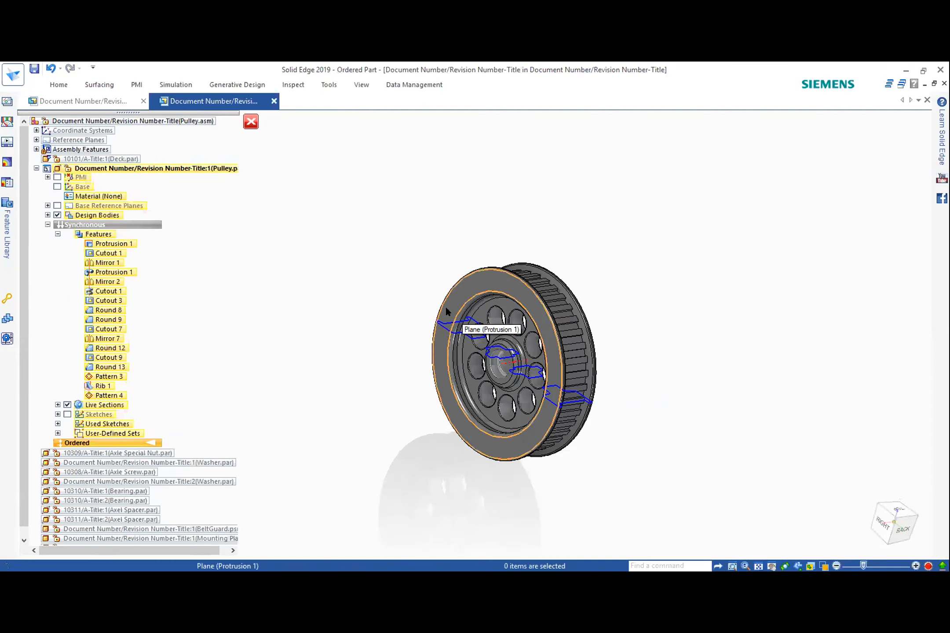
# Step: Select one side's flange faces, web face, hub end face and inner bore shoulder on the pulley and move them 10 mm outward with Symmetric design intent
pyautogui.click(447, 313)
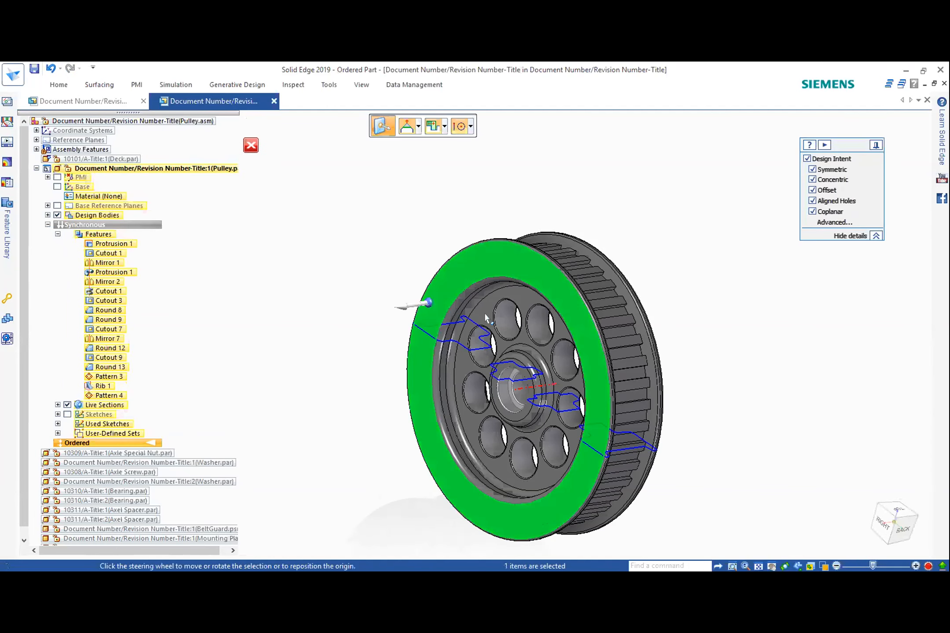
pyautogui.scroll(2, 506, 406)
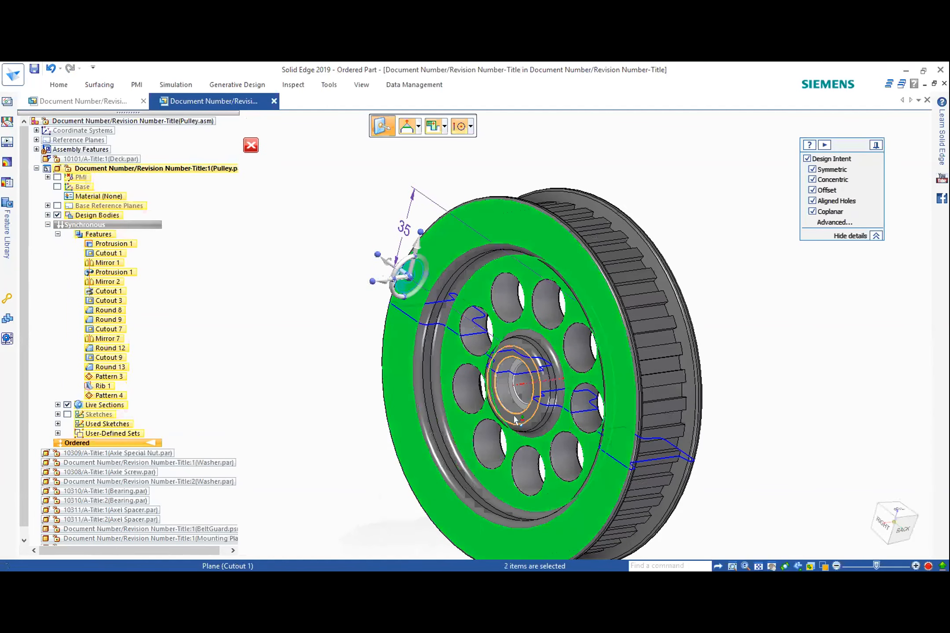
pyautogui.click(514, 415)
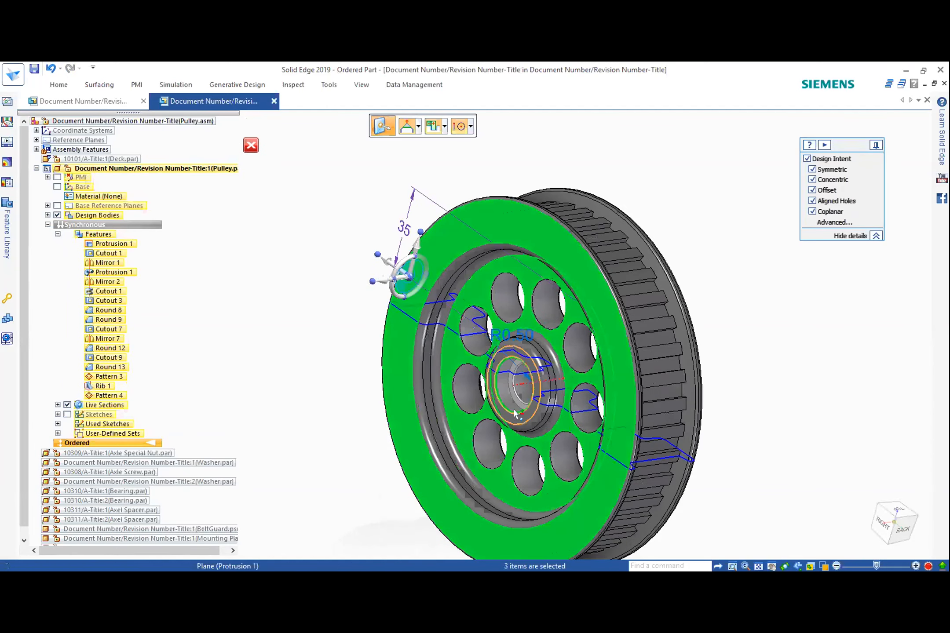
pyautogui.click(515, 411)
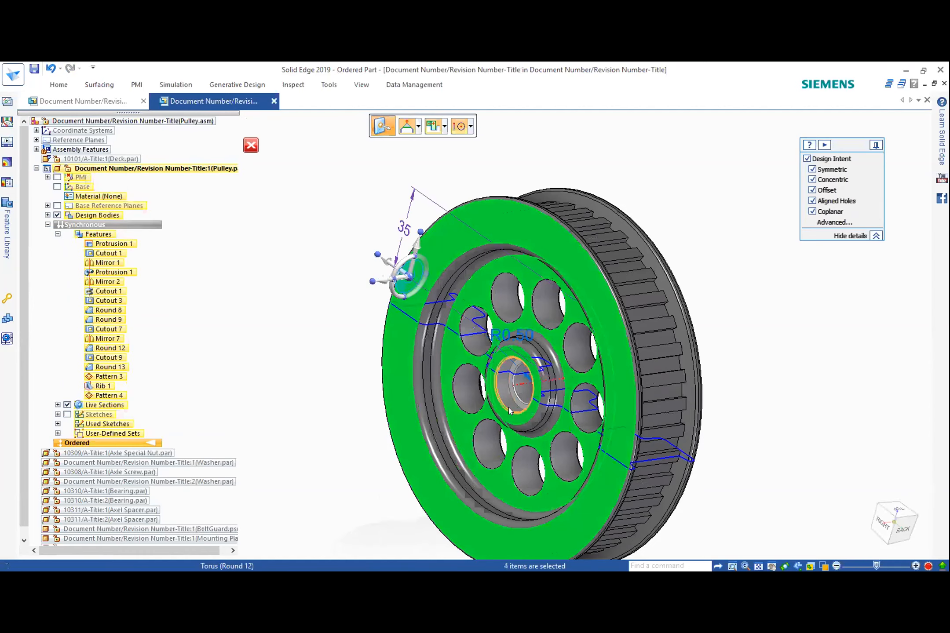
pyautogui.keyDown('ctrl'); pyautogui.click(514, 412); pyautogui.keyUp('ctrl')
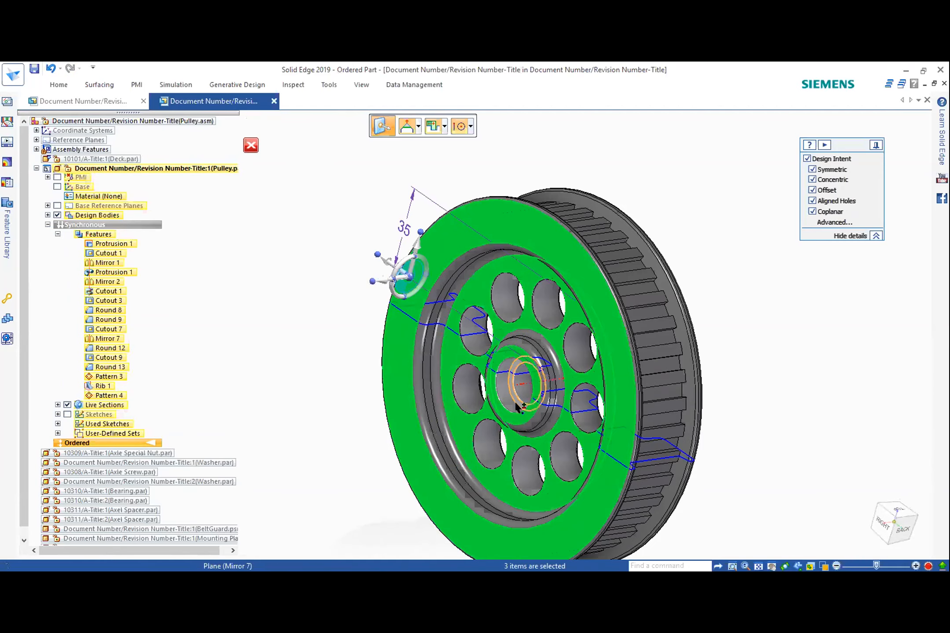
pyautogui.keyDown('ctrl'); pyautogui.click(518, 407); pyautogui.keyUp('ctrl')
pyautogui.scroll(-3, 517, 407)
pyautogui.moveTo(518, 407); pyautogui.dragTo(468, 354, button='middle')
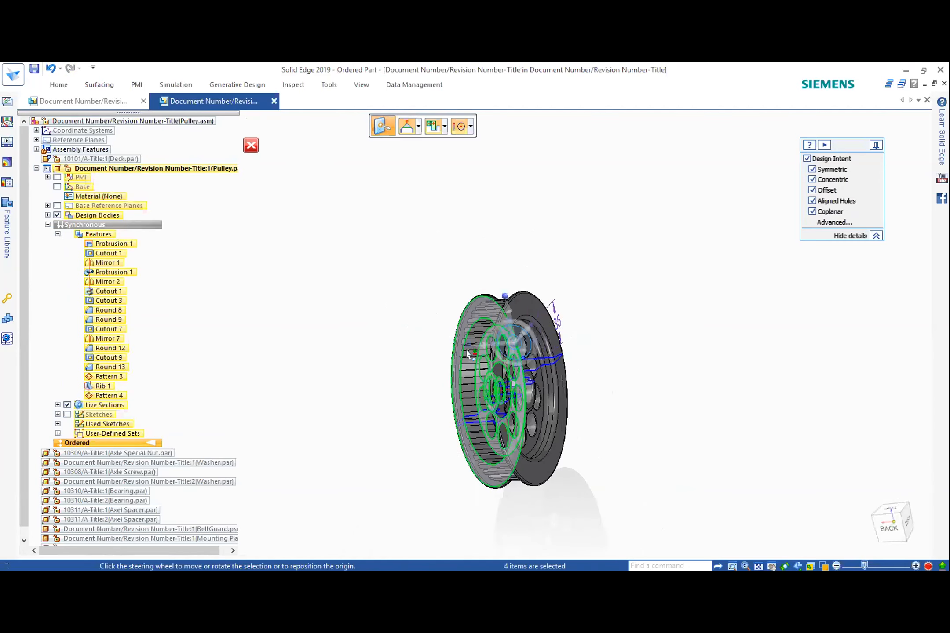
pyautogui.scroll(2, 458, 317)
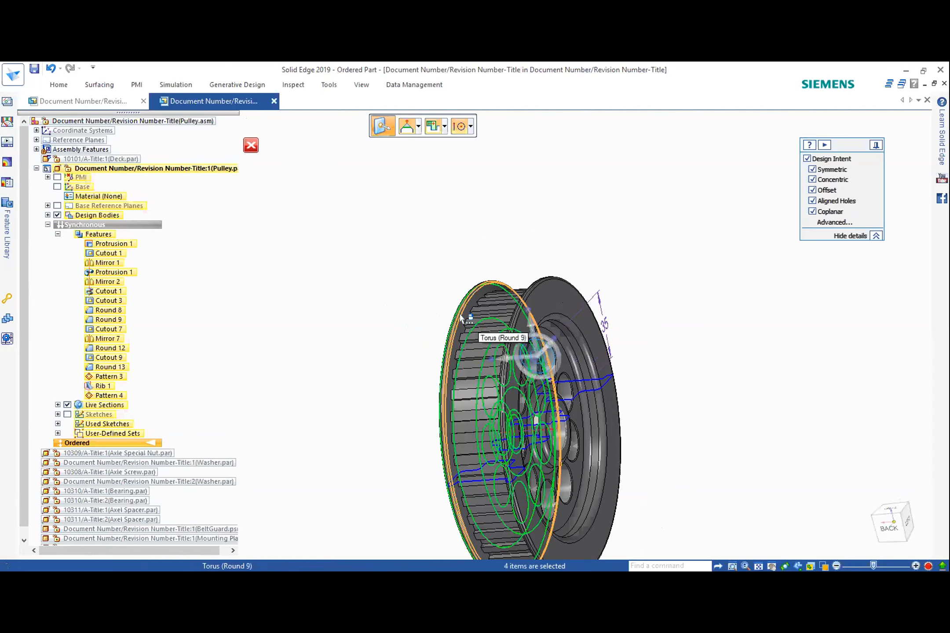
pyautogui.keyDown('ctrl'); pyautogui.click(462, 378); pyautogui.keyUp('ctrl')
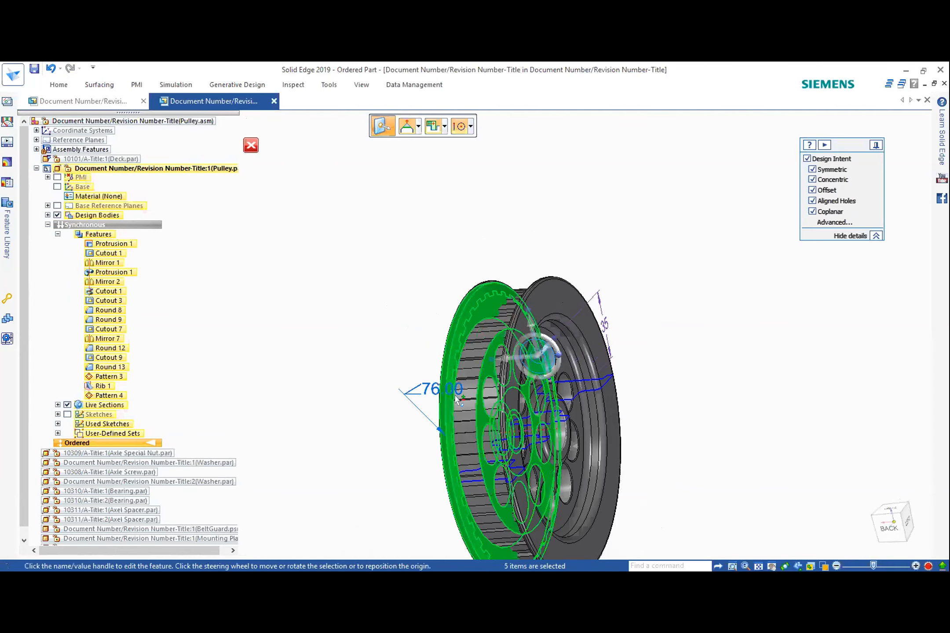
pyautogui.moveTo(476, 385); pyautogui.dragTo(458, 398, button='middle')
pyautogui.scroll(-1, 457, 398)
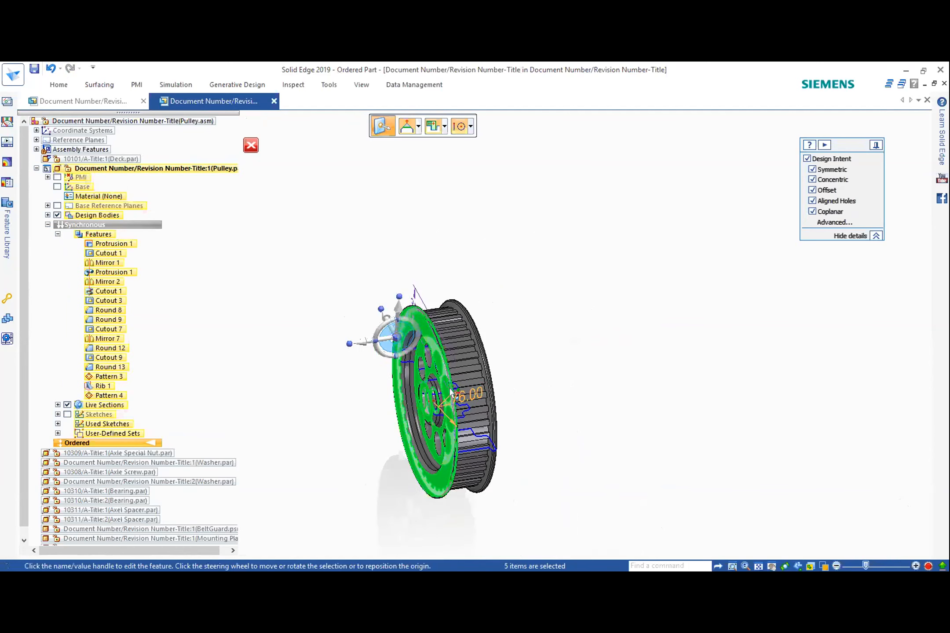
pyautogui.click(366, 343)
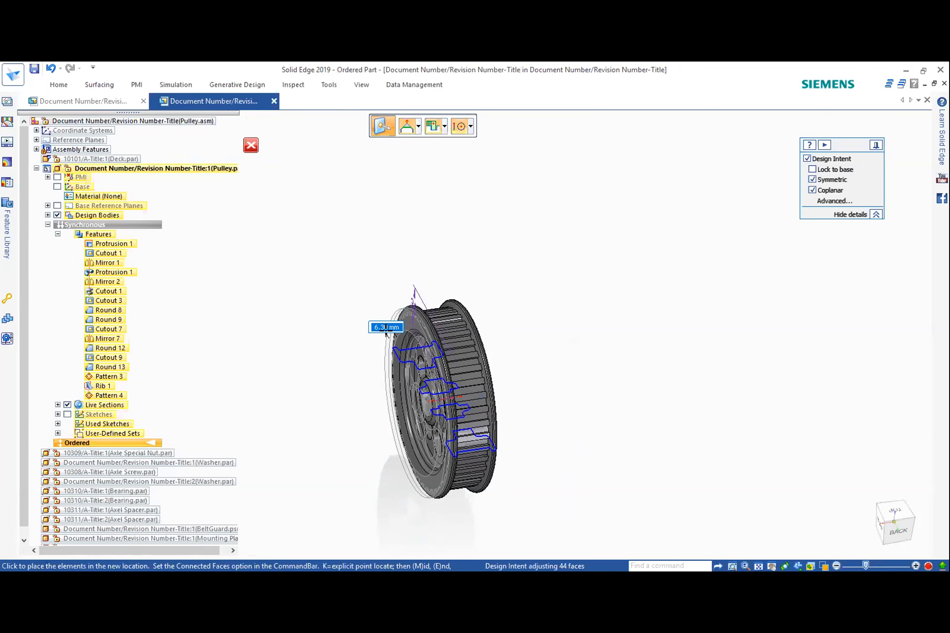
pyautogui.write('10')
pyautogui.press('Return')
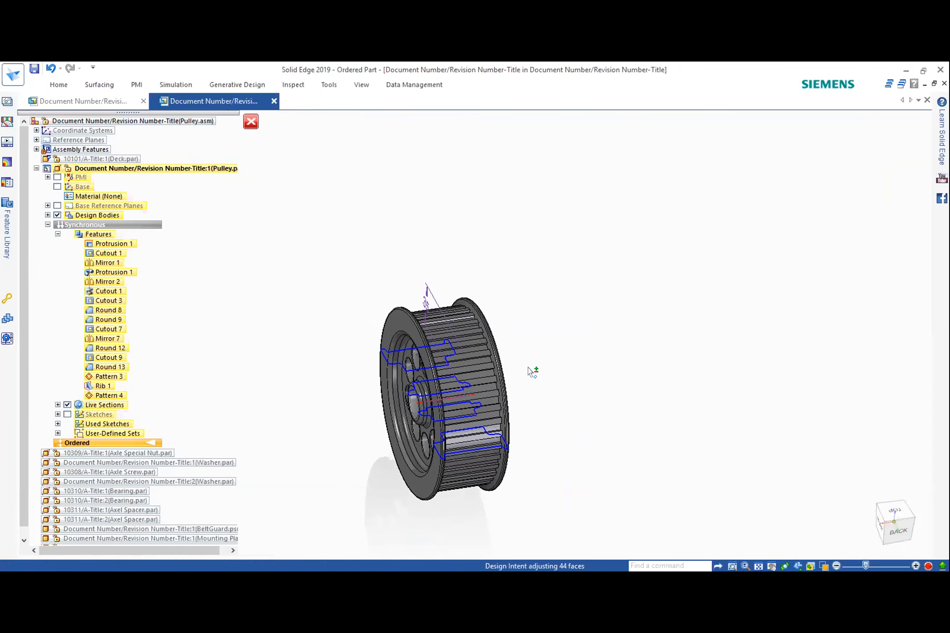
pyautogui.click(609, 427)
# Step: Close the pulley's in-place edit and return to the Pulley.asm assembly
pyautogui.scroll(-5, 636, 341)
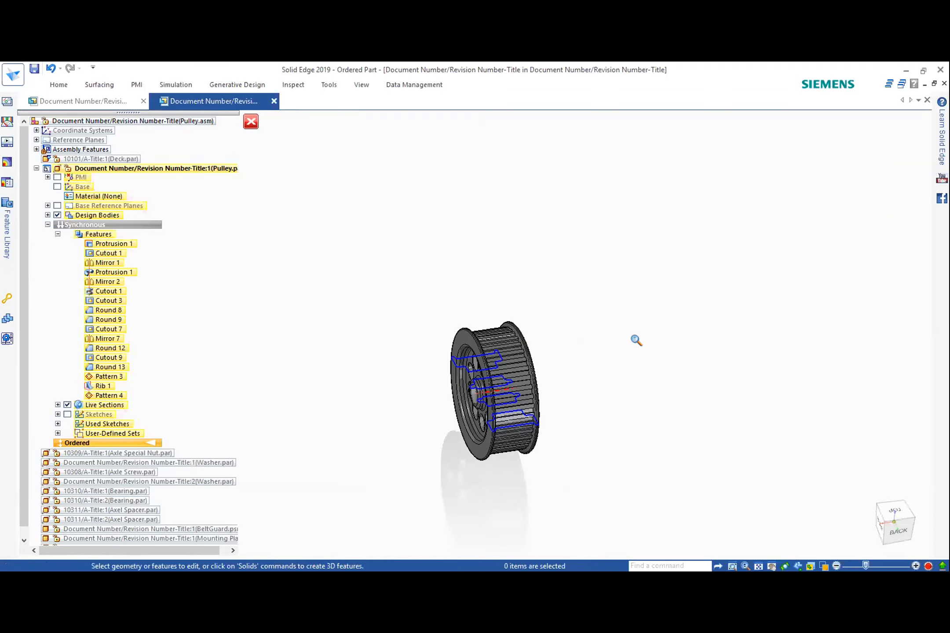
pyautogui.scroll(3, 526, 421)
pyautogui.moveTo(534, 433); pyautogui.dragTo(608, 426, button='middle')
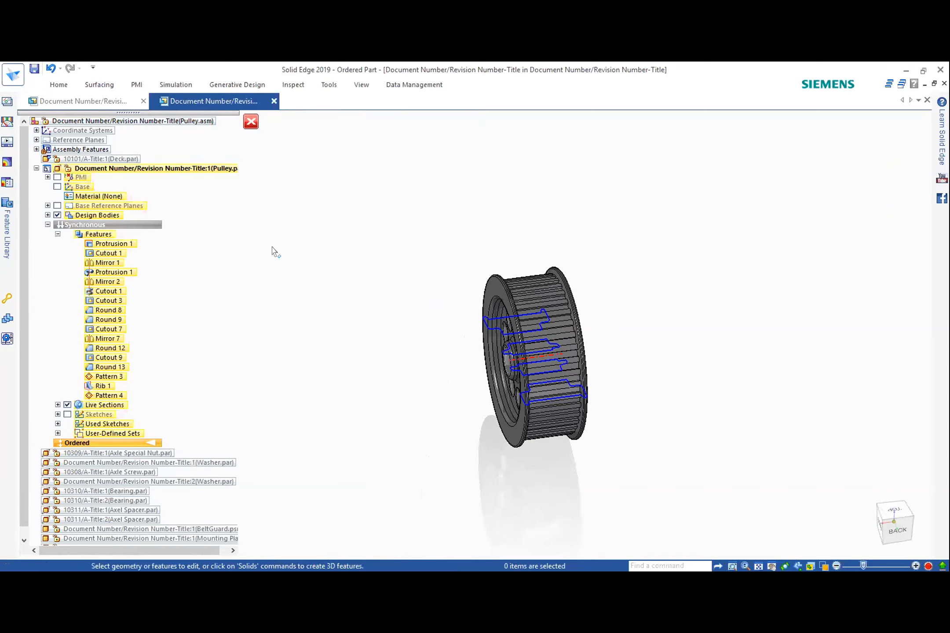
pyautogui.click(251, 123)
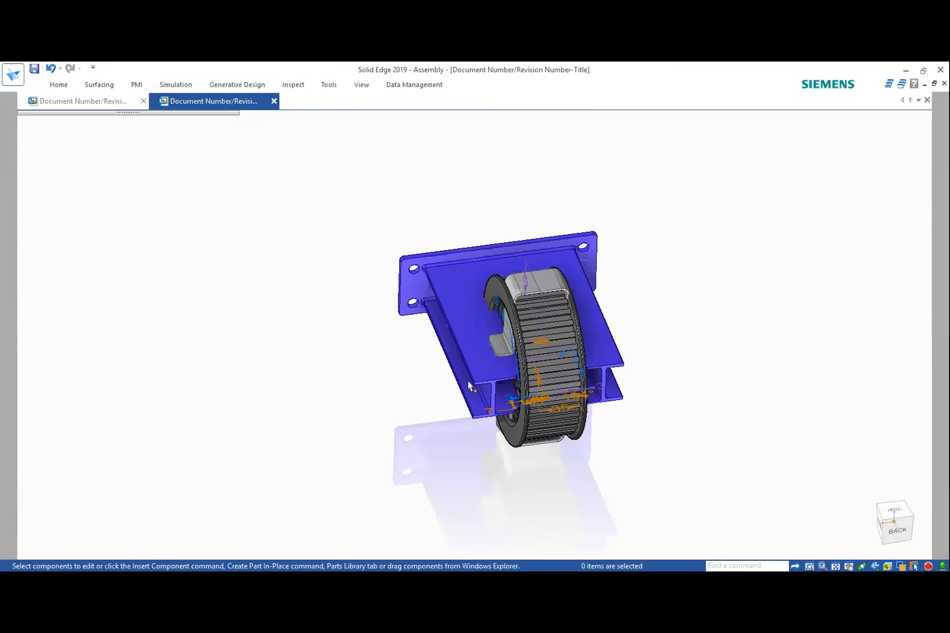
# Step: Hide the pulley part in the assembly to expose the axle parts and the two grey belt guards
pyautogui.moveTo(455, 368); pyautogui.dragTo(708, 411, button='middle')
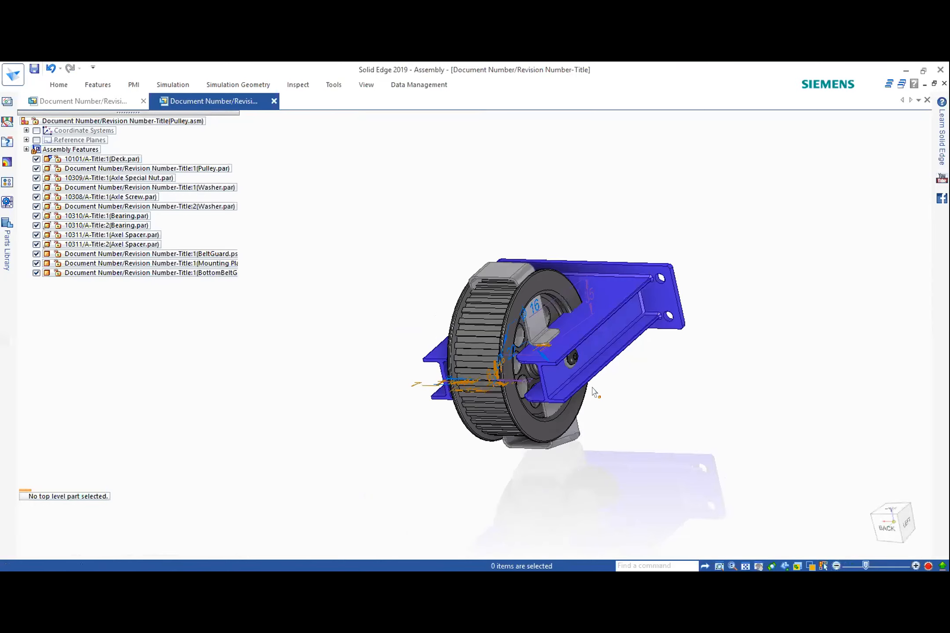
pyautogui.scroll(2, 595, 392)
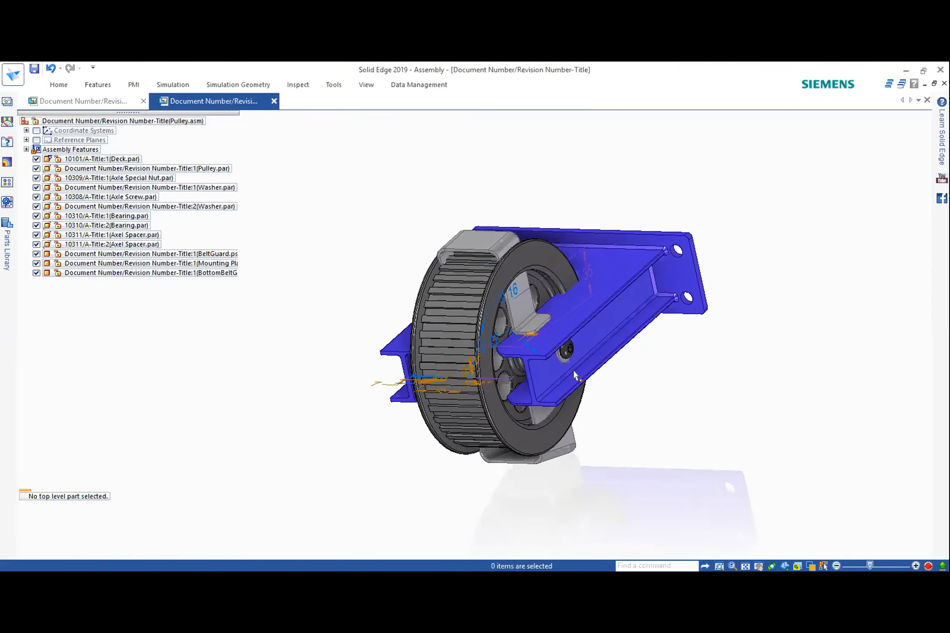
pyautogui.click(35, 169)
pyautogui.scroll(2, 686, 418)
pyautogui.scroll(-1, 681, 413)
pyautogui.scroll(-1, 686, 414)
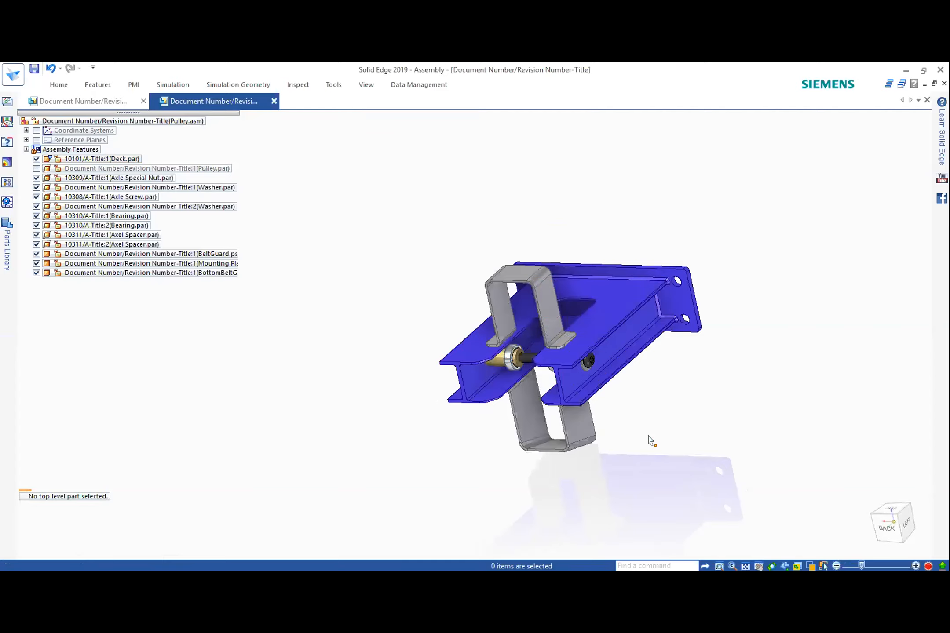
# Step: Set the assembly selection mode to Face Priority
pyautogui.click(49, 84)
pyautogui.click(67, 128)
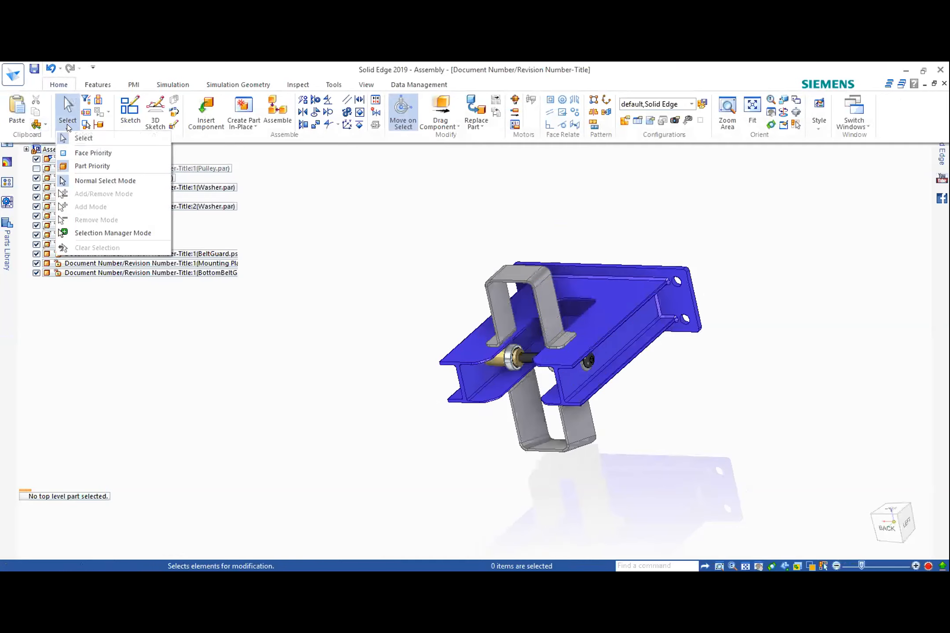
pyautogui.click(78, 156)
pyautogui.moveTo(557, 333); pyautogui.dragTo(512, 312, button='middle')
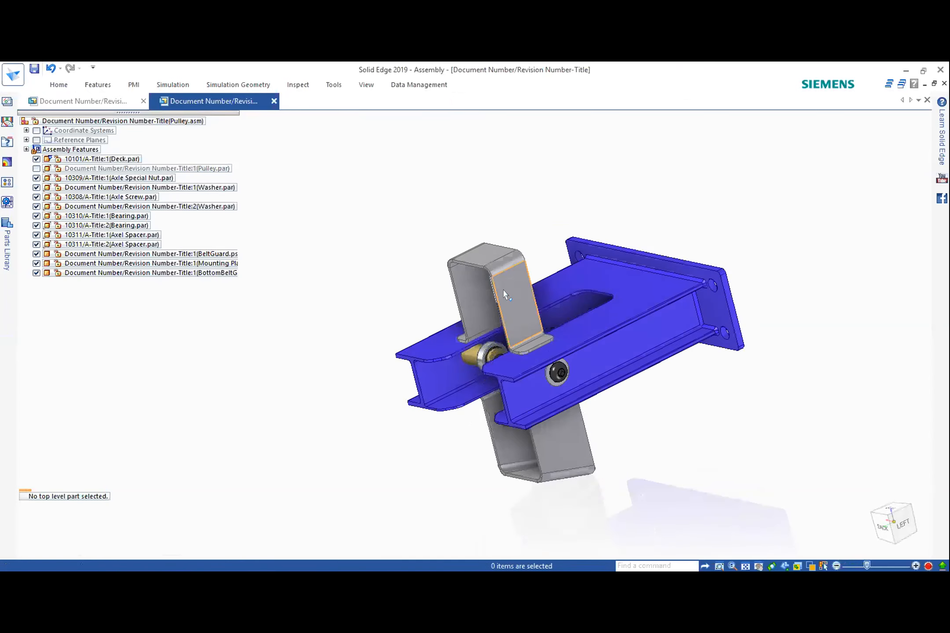
pyautogui.scroll(1, 509, 303)
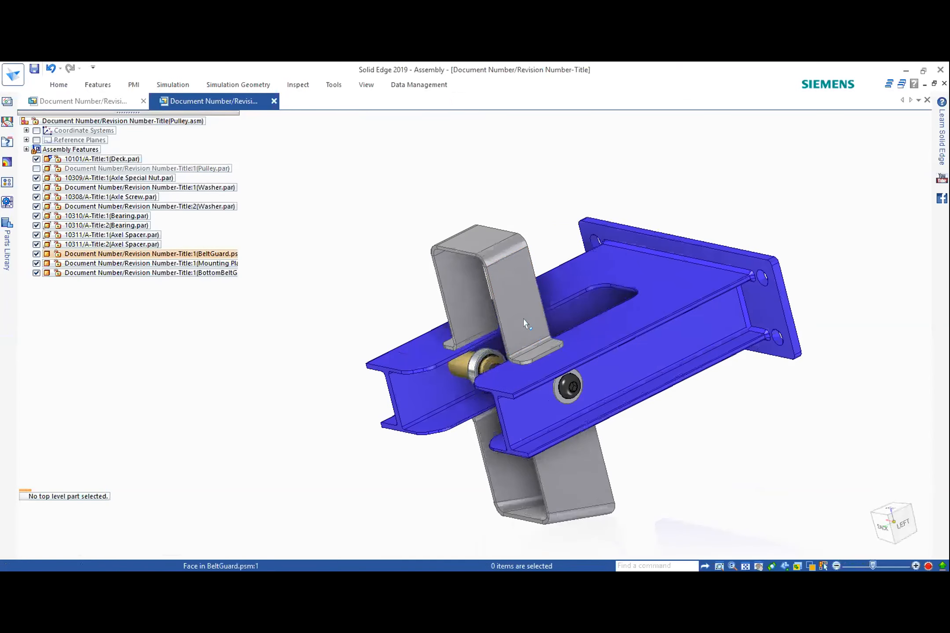
# Step: Move one side's wall and foot end faces on both belt guards, the deck slot's side face and the axle spacer's end face 10 mm outward symmetrically
pyautogui.click(526, 324)
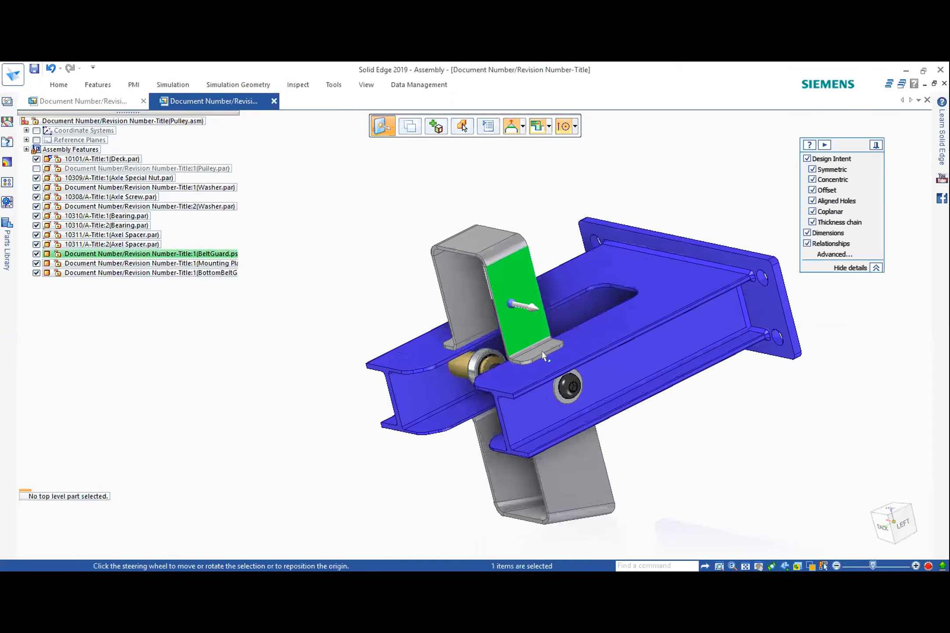
pyautogui.keyDown('ctrl'); pyautogui.click(544, 355); pyautogui.keyUp('ctrl')
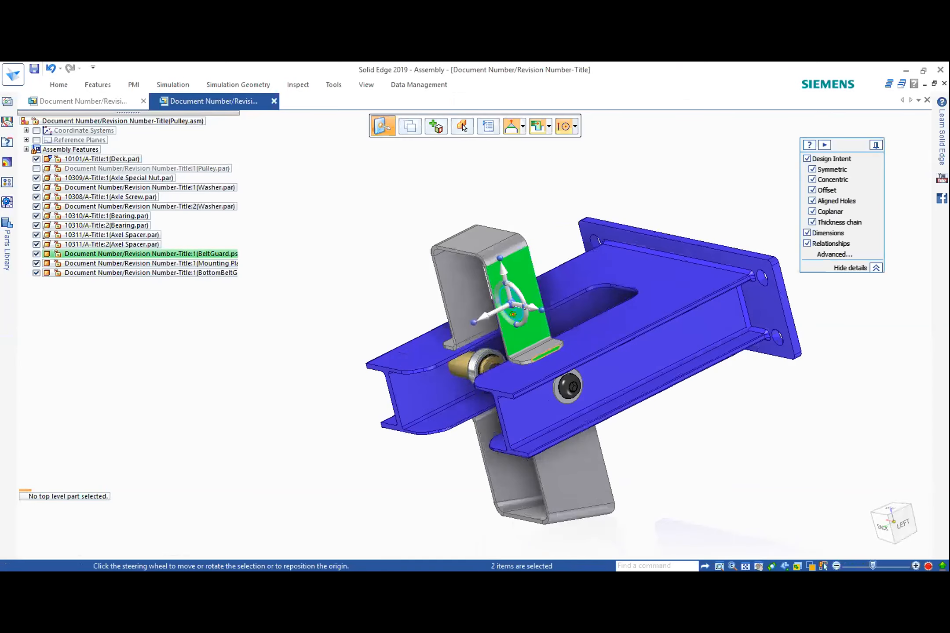
pyautogui.moveTo(544, 355); pyautogui.dragTo(568, 388, button='middle')
pyautogui.scroll(3, 568, 388)
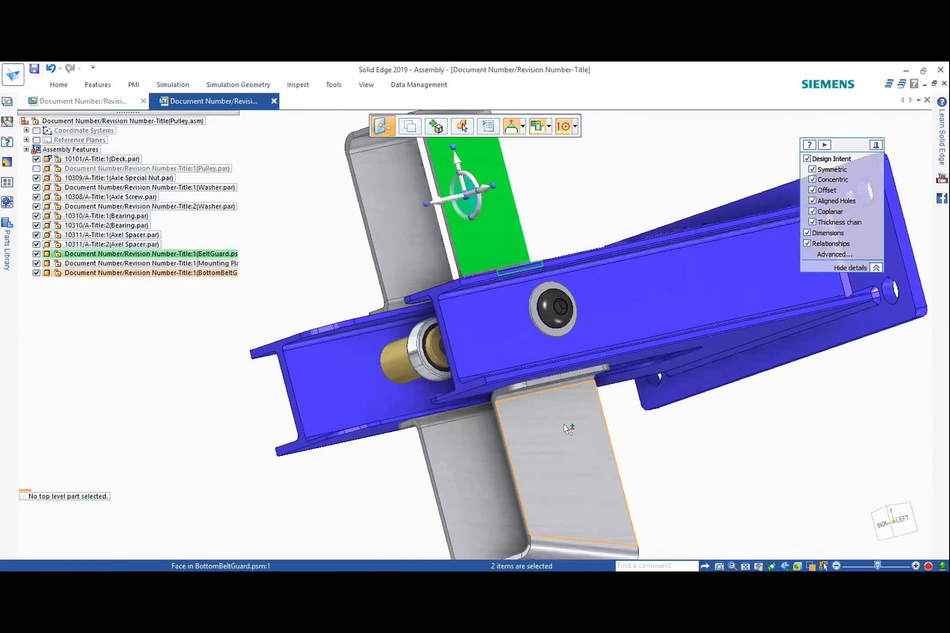
pyautogui.keyDown('ctrl'); pyautogui.click(559, 382); pyautogui.keyUp('ctrl')
pyautogui.keyDown('ctrl'); pyautogui.click(559, 375); pyautogui.keyUp('ctrl')
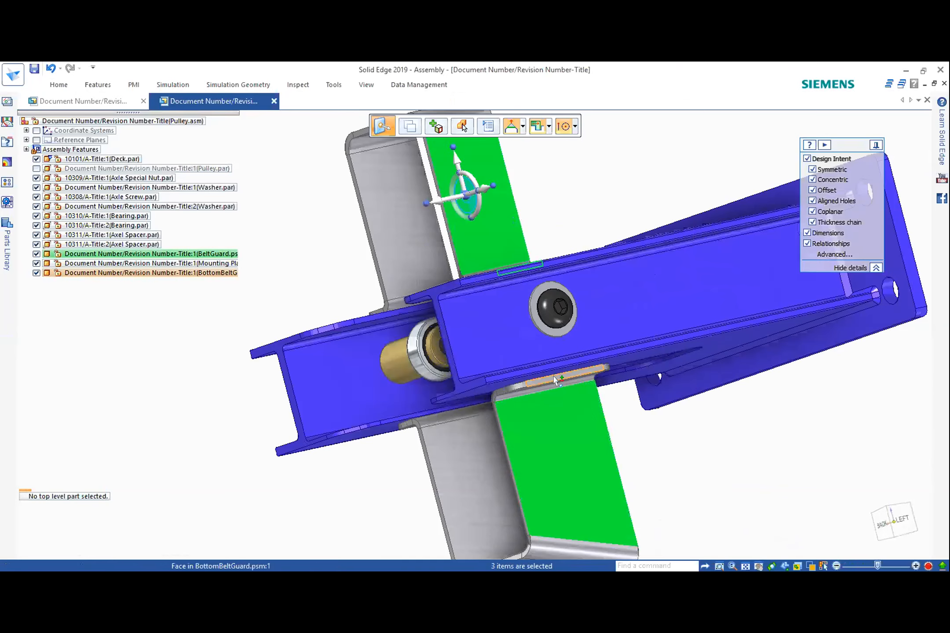
pyautogui.moveTo(496, 338); pyautogui.dragTo(401, 297, button='middle')
pyautogui.scroll(1, 398, 297)
pyautogui.scroll(1, 397, 295)
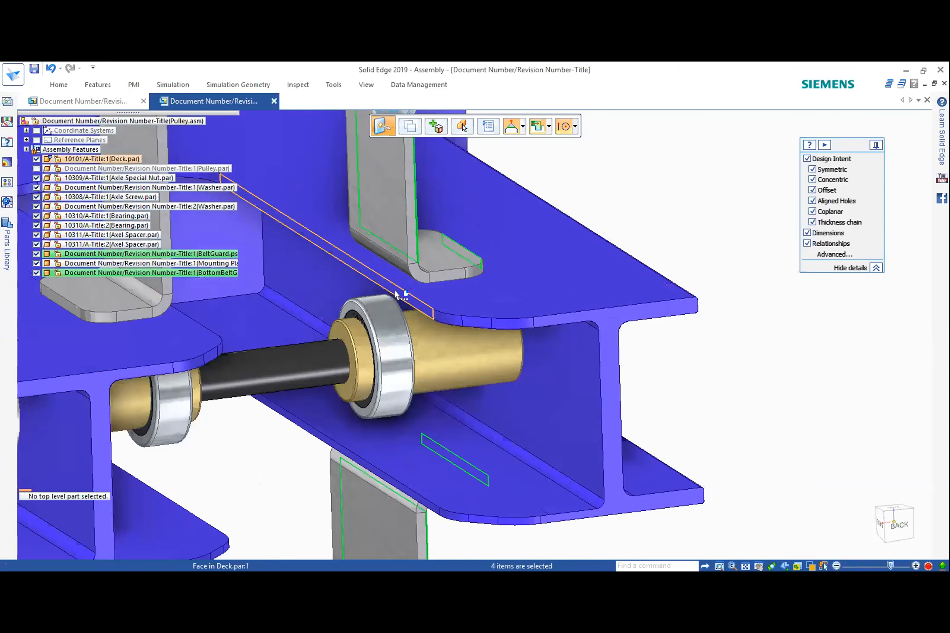
pyautogui.keyDown('ctrl'); pyautogui.click(396, 292); pyautogui.keyUp('ctrl')
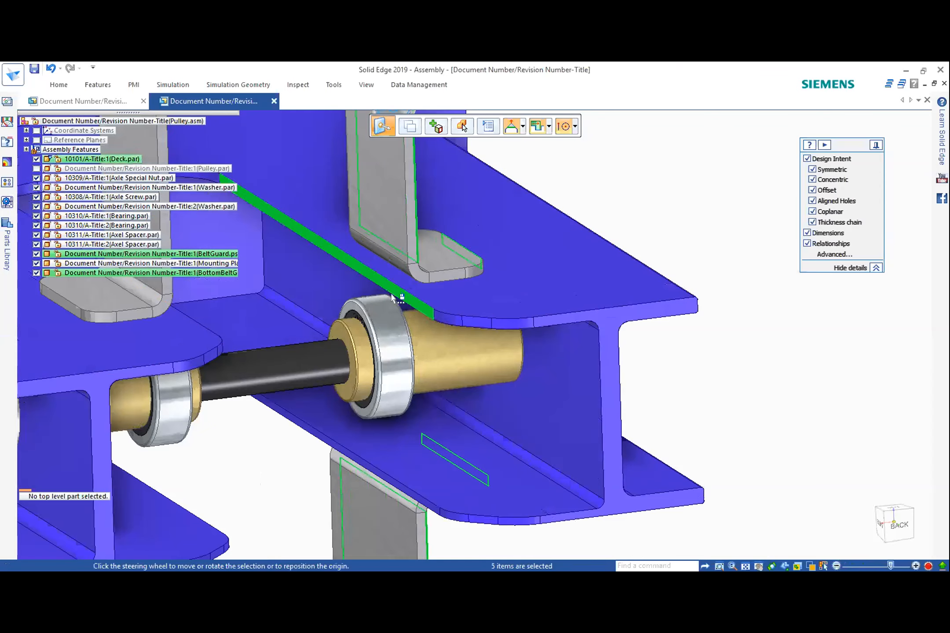
pyautogui.keyDown('ctrl'); pyautogui.click(349, 389); pyautogui.keyUp('ctrl')
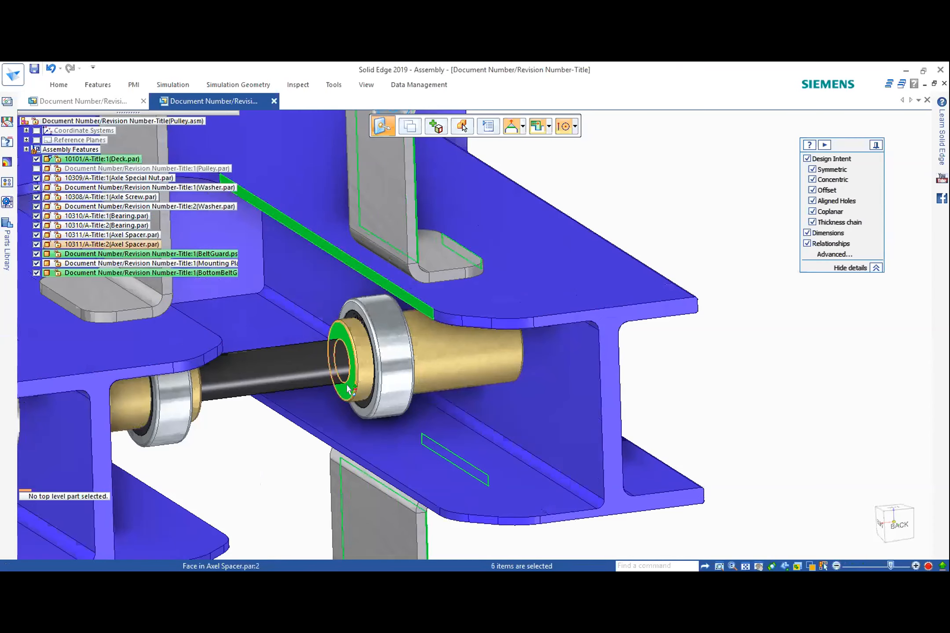
pyautogui.scroll(-7, 346, 385)
pyautogui.keyDown('shift'); pyautogui.moveTo(377, 368); pyautogui.dragTo(390, 394, button='middle'); pyautogui.keyUp('shift')
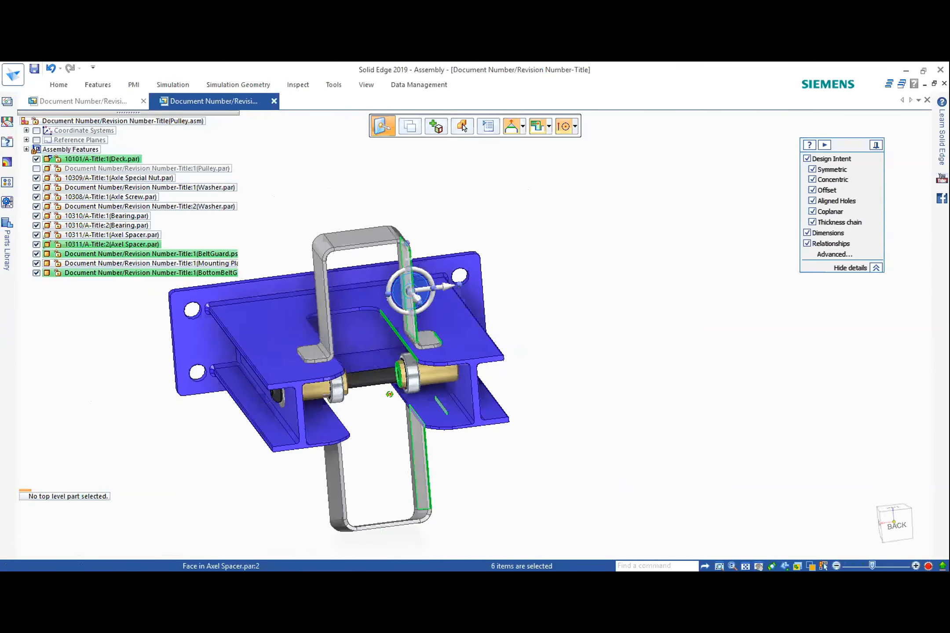
pyautogui.click(443, 289)
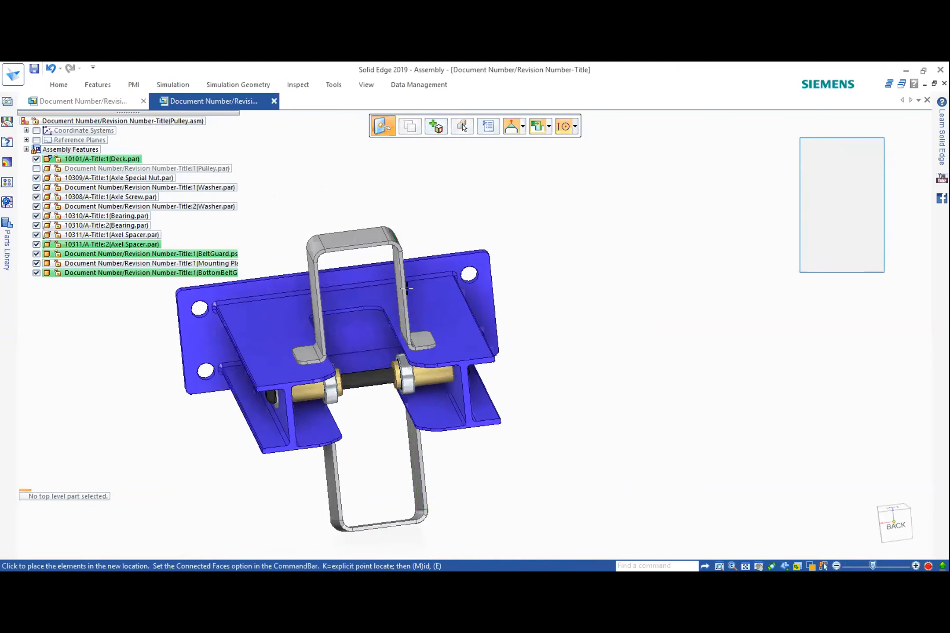
pyautogui.click(407, 288)
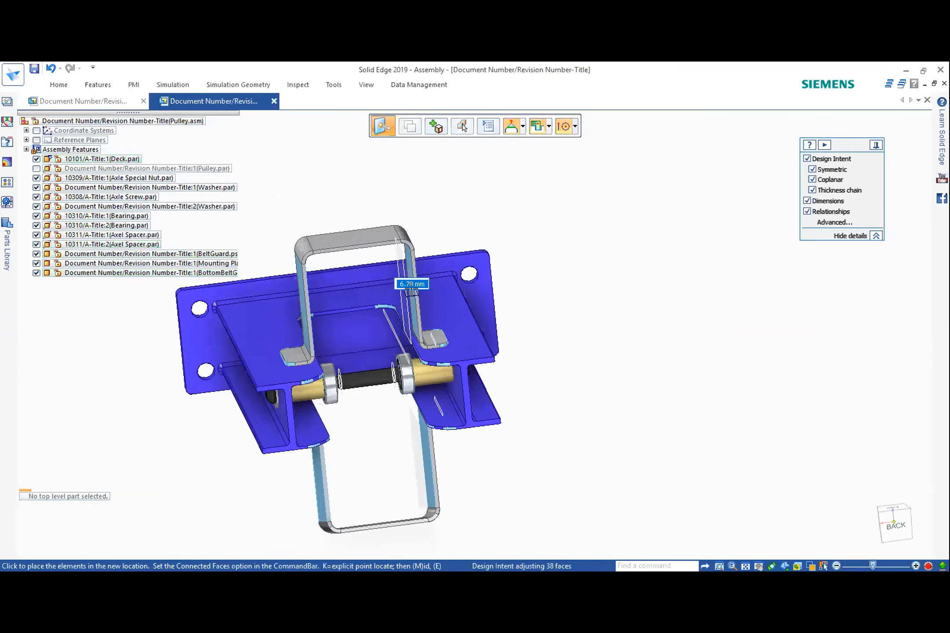
pyautogui.write('10')
pyautogui.press('Return')
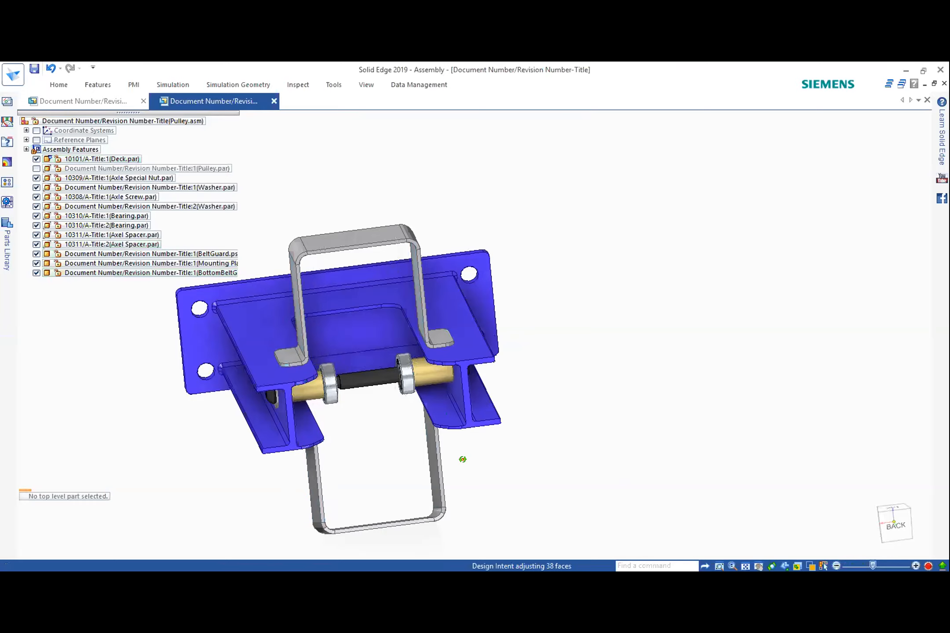
# Step: Show the hidden pulley part again in the assembly and view it between the belt guards and deck
pyautogui.keyDown('shift'); pyautogui.moveTo(457, 431); pyautogui.dragTo(584, 419, button='middle'); pyautogui.keyUp('shift')
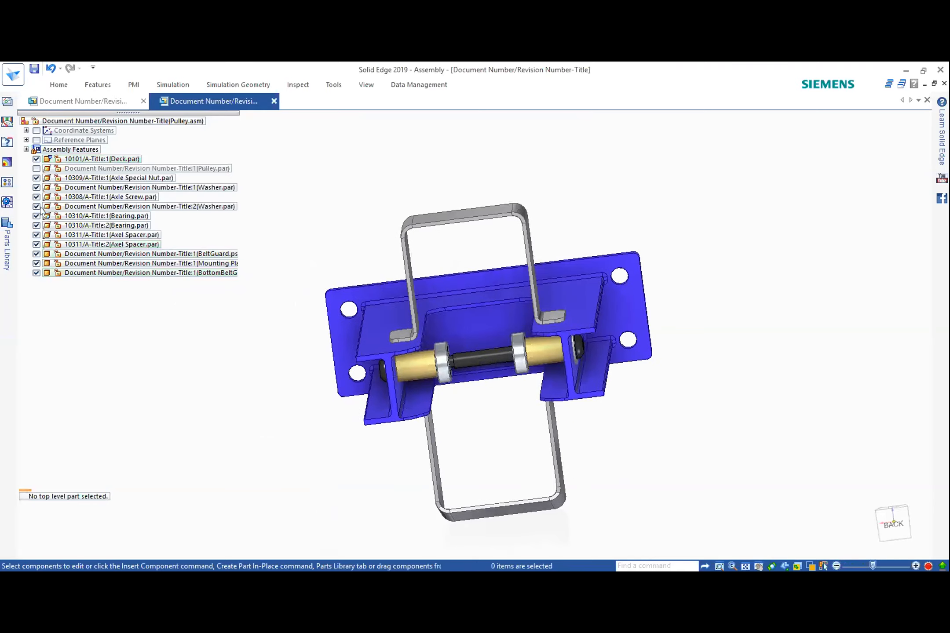
pyautogui.click(35, 169)
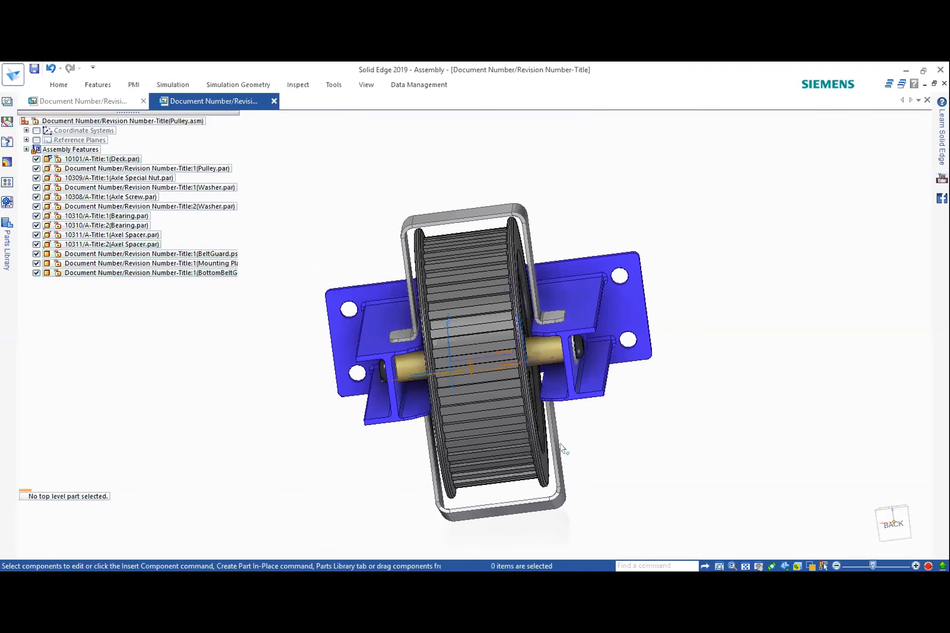
pyautogui.moveTo(542, 436); pyautogui.dragTo(281, 496, button='middle')
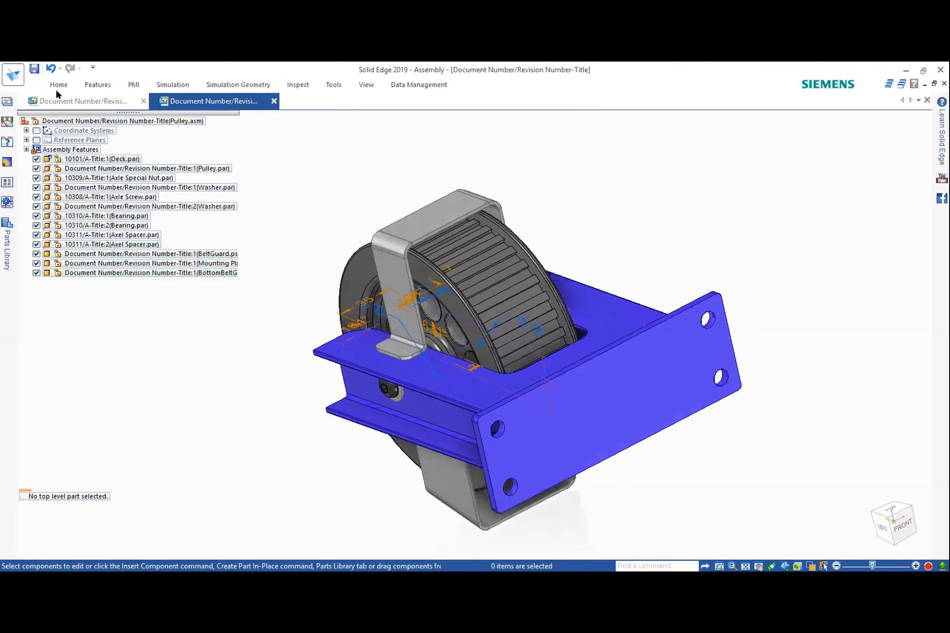
# Step: Apply a Coplanar face relation to align the bottom belt guard's narrow edge face with the upper belt guard's matching edge face
pyautogui.click(60, 84)
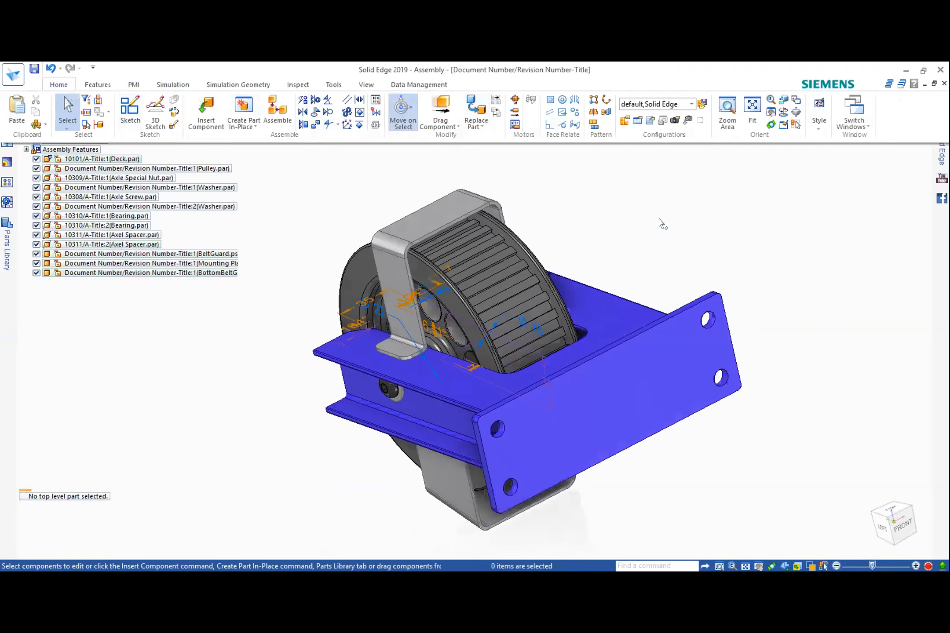
pyautogui.click(519, 257)
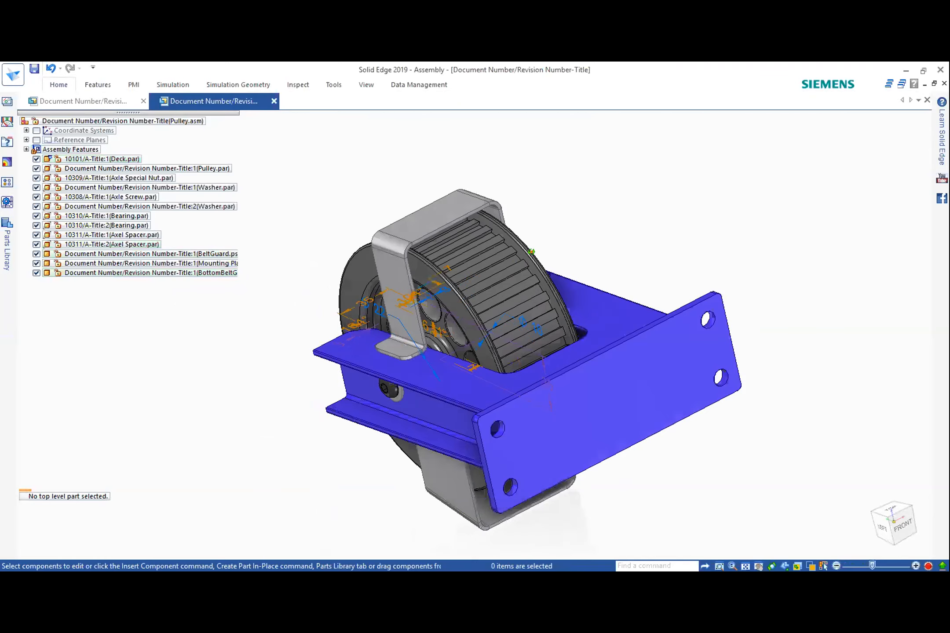
pyautogui.moveTo(539, 421); pyautogui.dragTo(450, 378, button='middle')
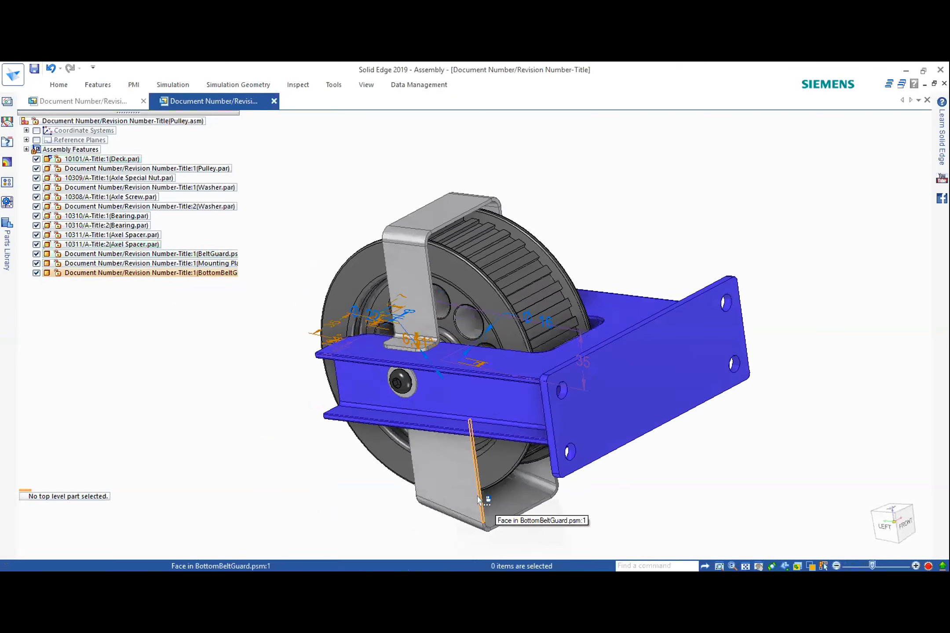
pyautogui.click(50, 85)
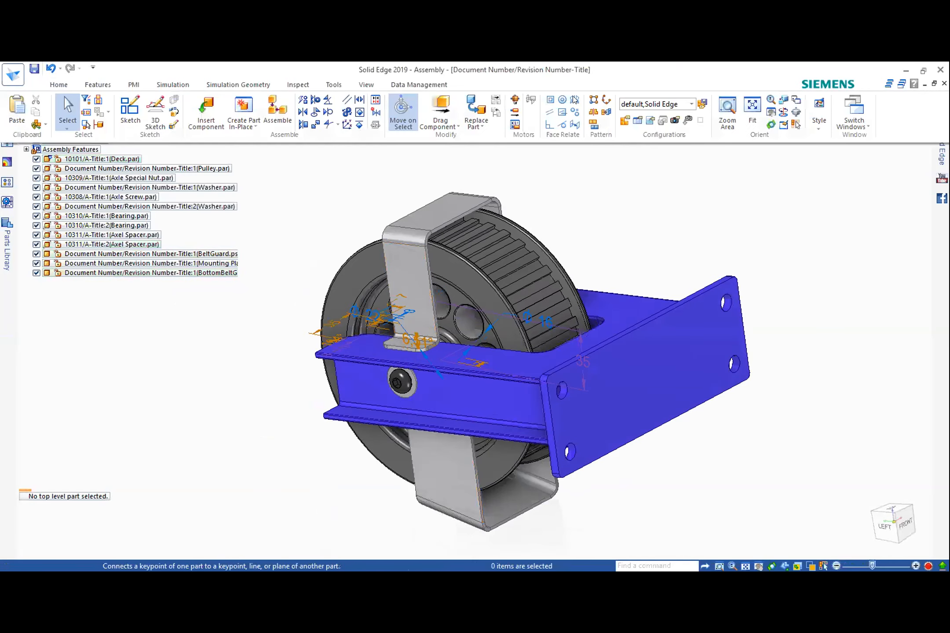
pyautogui.click(550, 101)
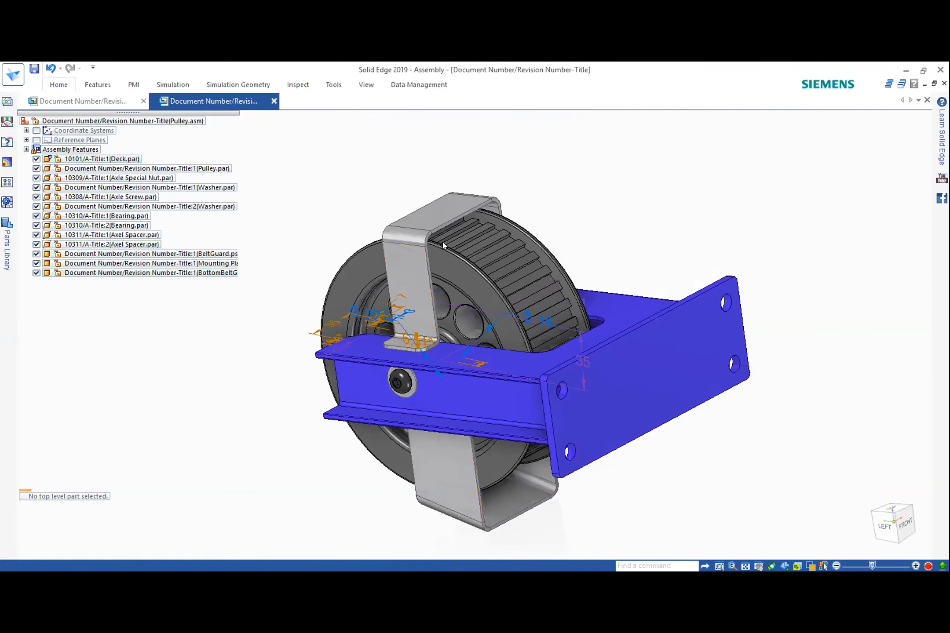
pyautogui.click(483, 500)
pyautogui.rightClick(408, 182)
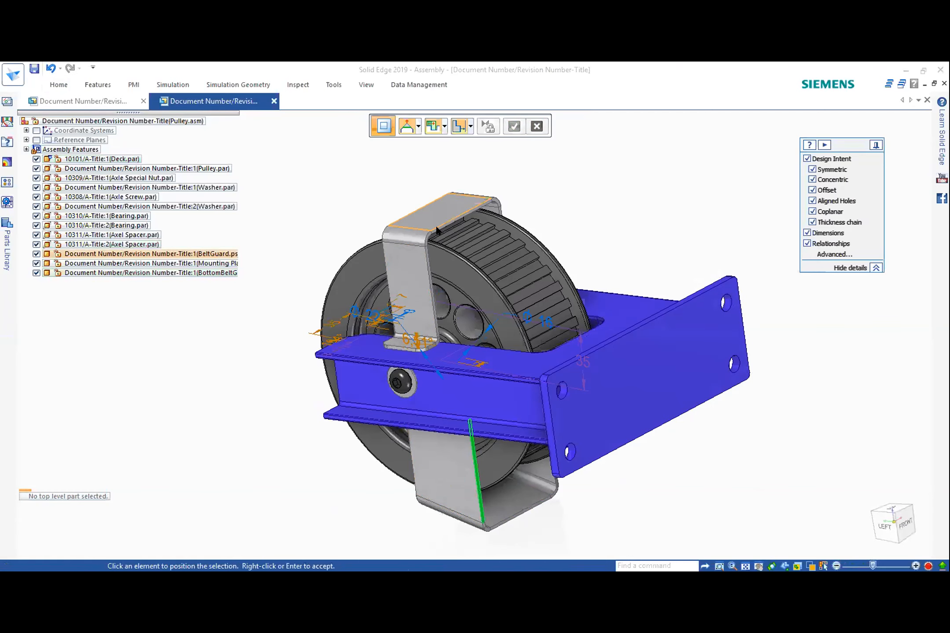
pyautogui.scroll(3, 437, 229)
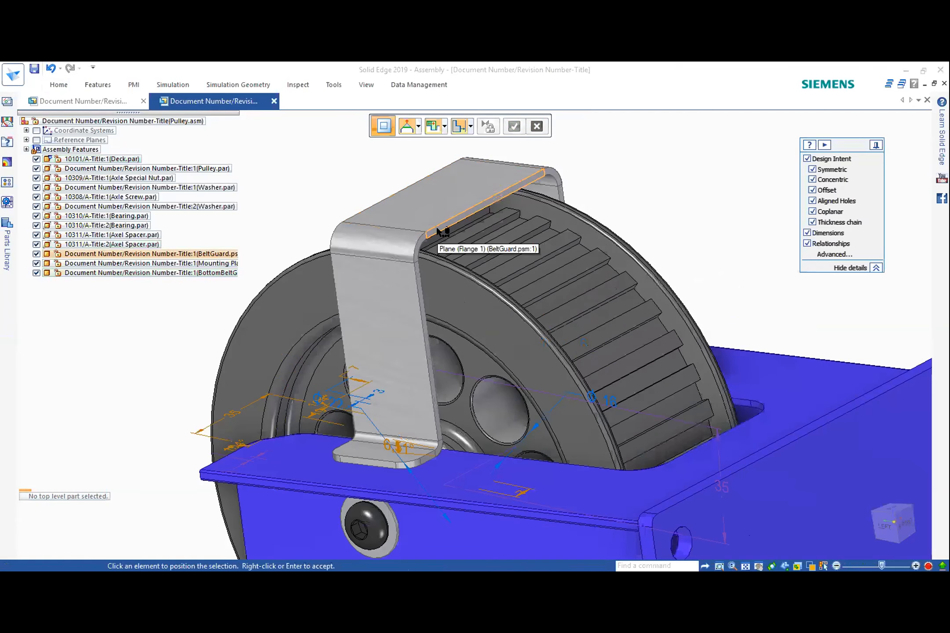
pyautogui.click(437, 229)
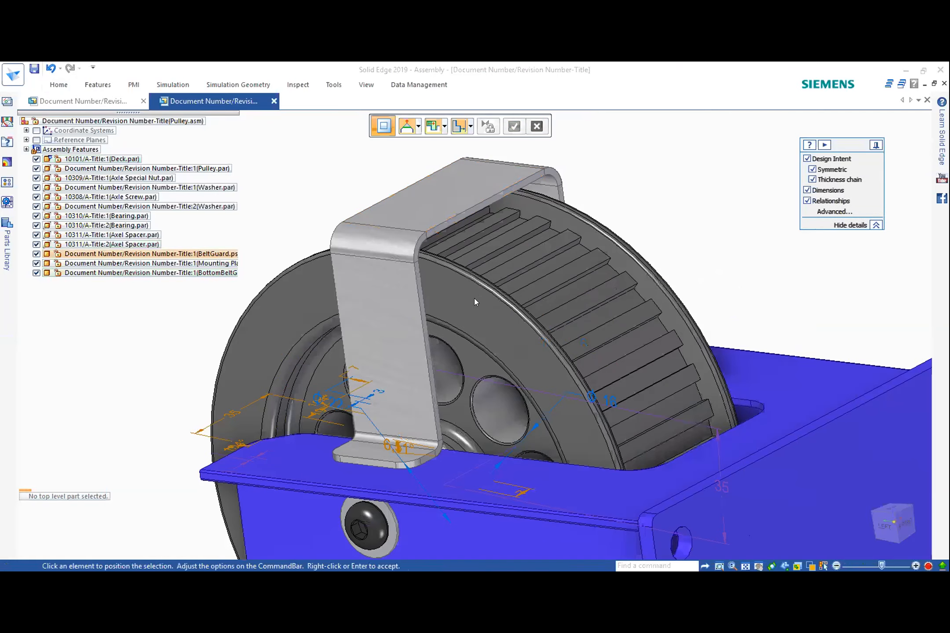
pyautogui.scroll(-5, 474, 299)
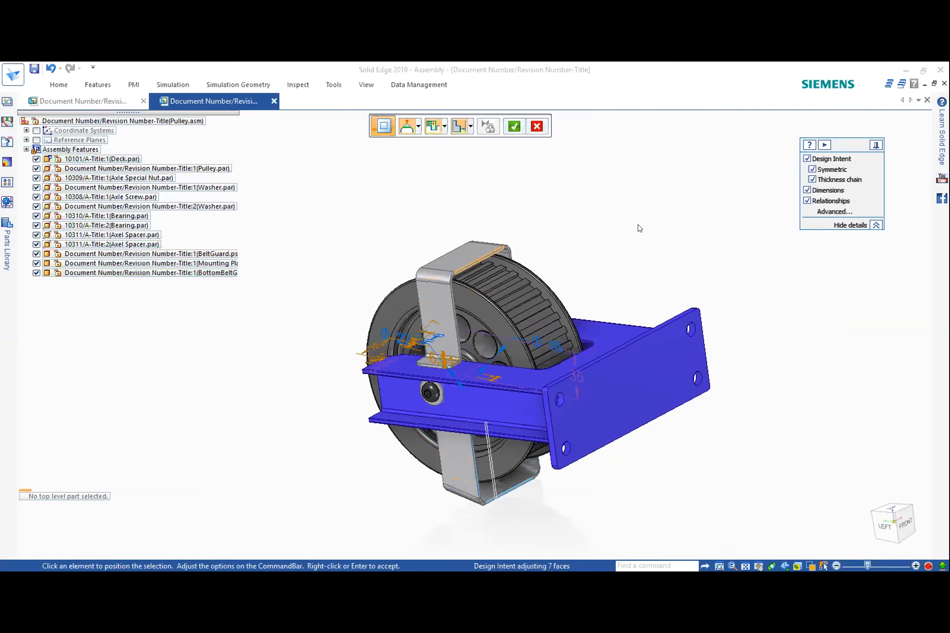
pyautogui.click(515, 127)
pyautogui.moveTo(656, 279); pyautogui.dragTo(670, 285, button='middle')
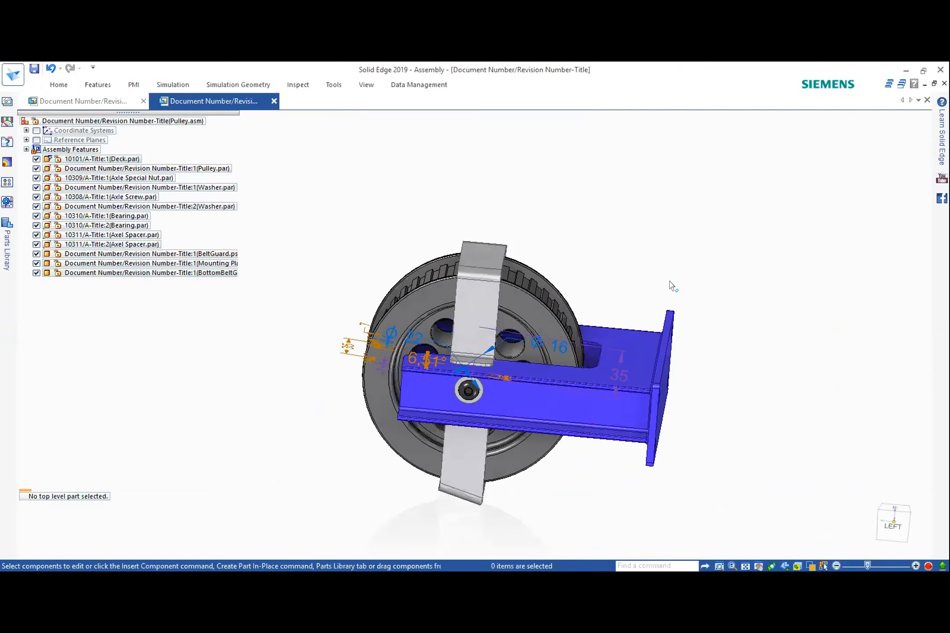
pyautogui.moveTo(576, 281); pyautogui.dragTo(557, 325, button='middle')
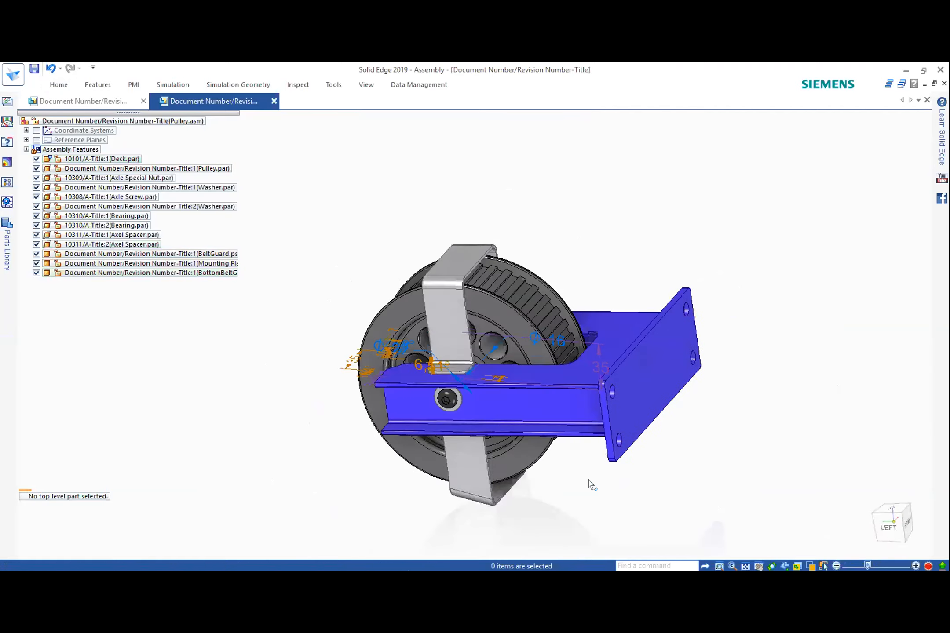
pyautogui.moveTo(674, 403); pyautogui.dragTo(682, 467, button='middle')
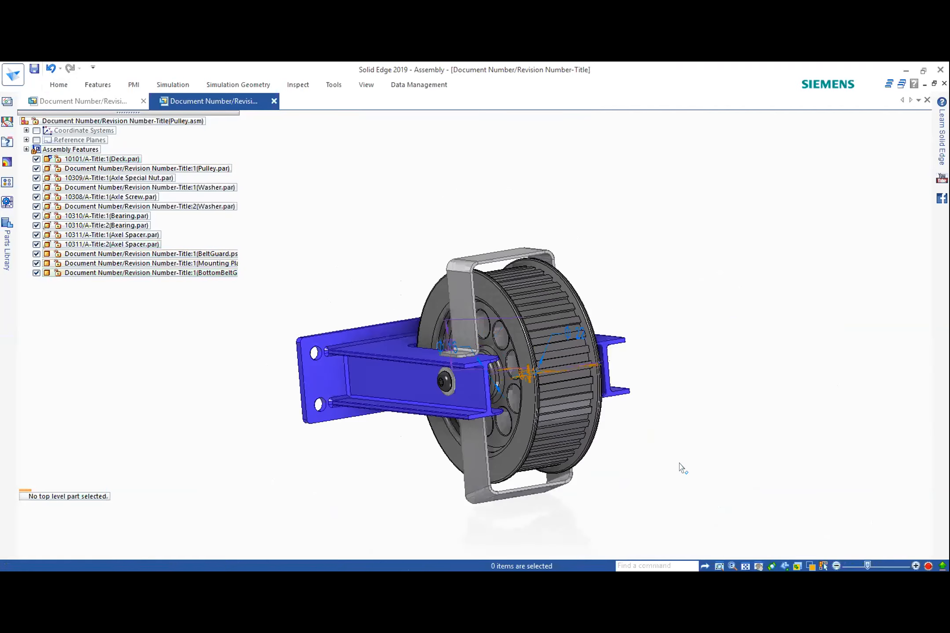
pyautogui.moveTo(585, 481); pyautogui.dragTo(618, 483, button='middle')
pyautogui.keyDown('shift'); pyautogui.moveTo(614, 434); pyautogui.dragTo(618, 430, button='middle'); pyautogui.keyUp('shift')
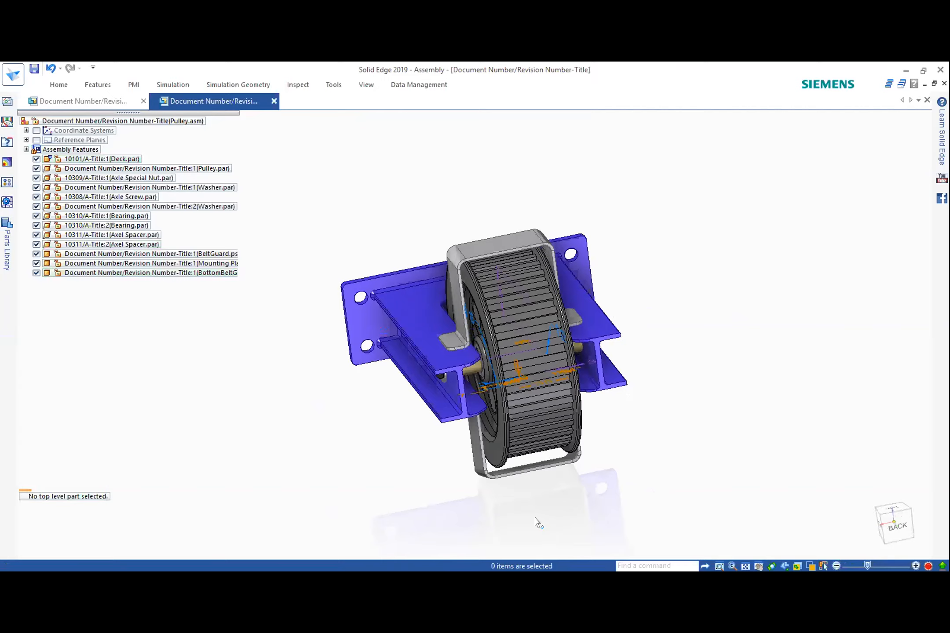
pyautogui.hotkey('alt', 'Tab')
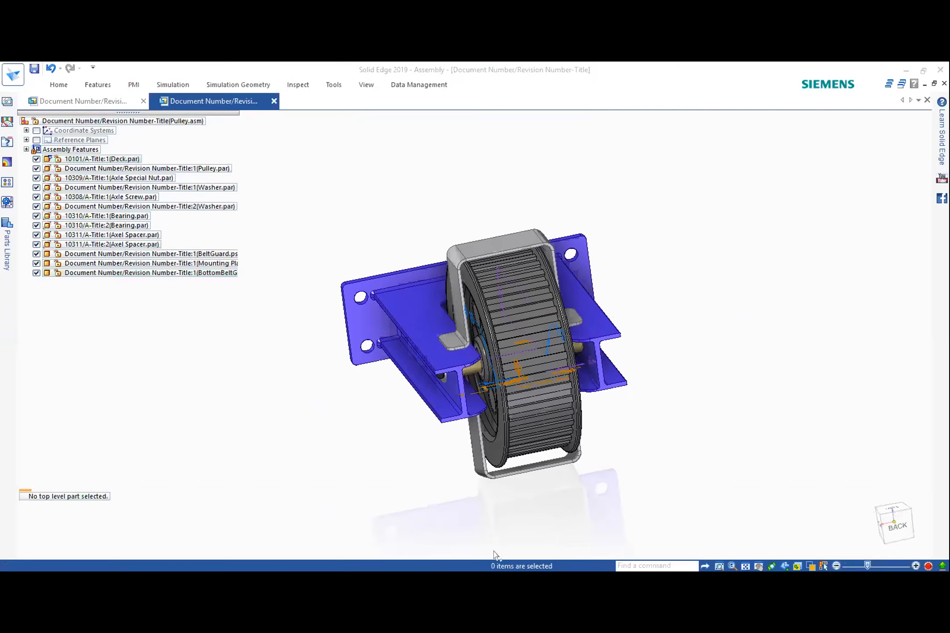